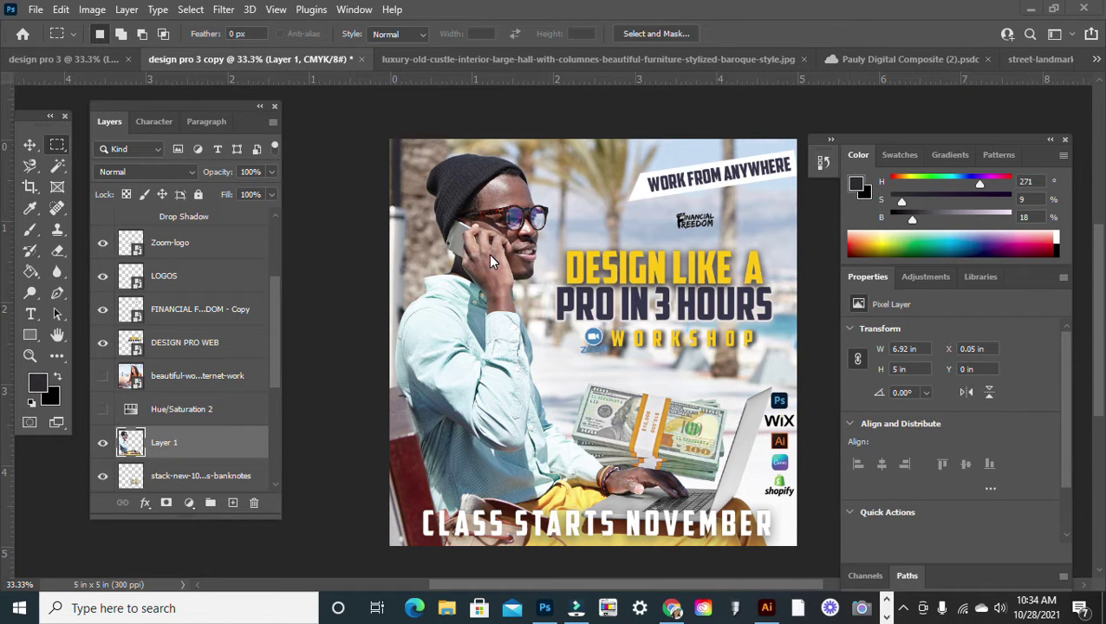
- Select the man's black beanie by tracing its full outline with the Magnetic Lasso tool
left_click(29, 357)
left_click_drag(442, 167, 509, 208)
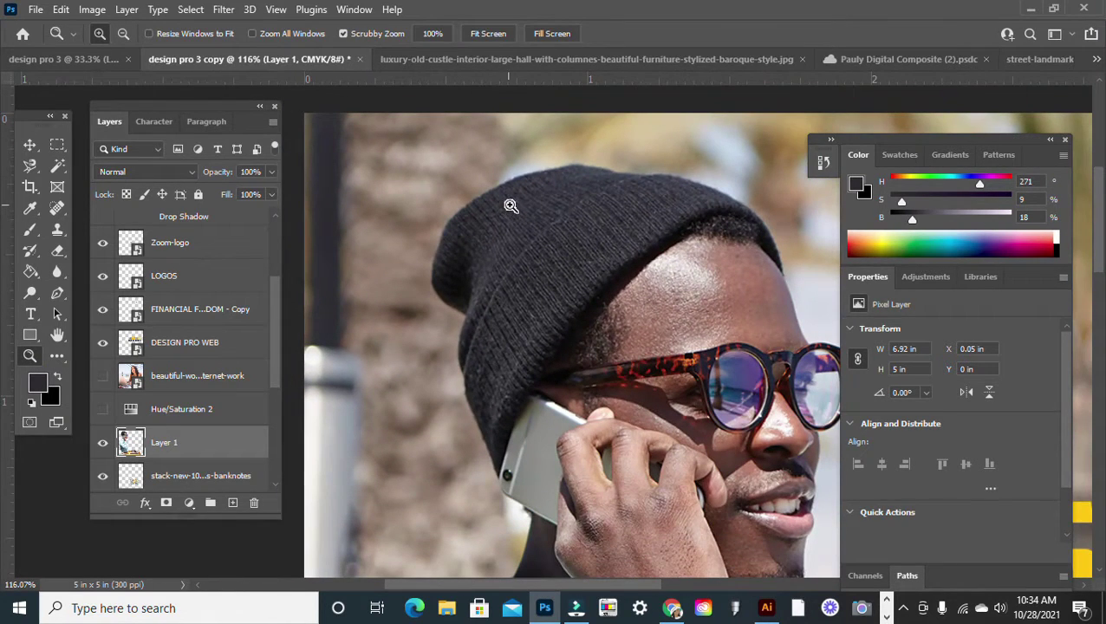
key("h")
left_click_drag(682, 309, 614, 304)
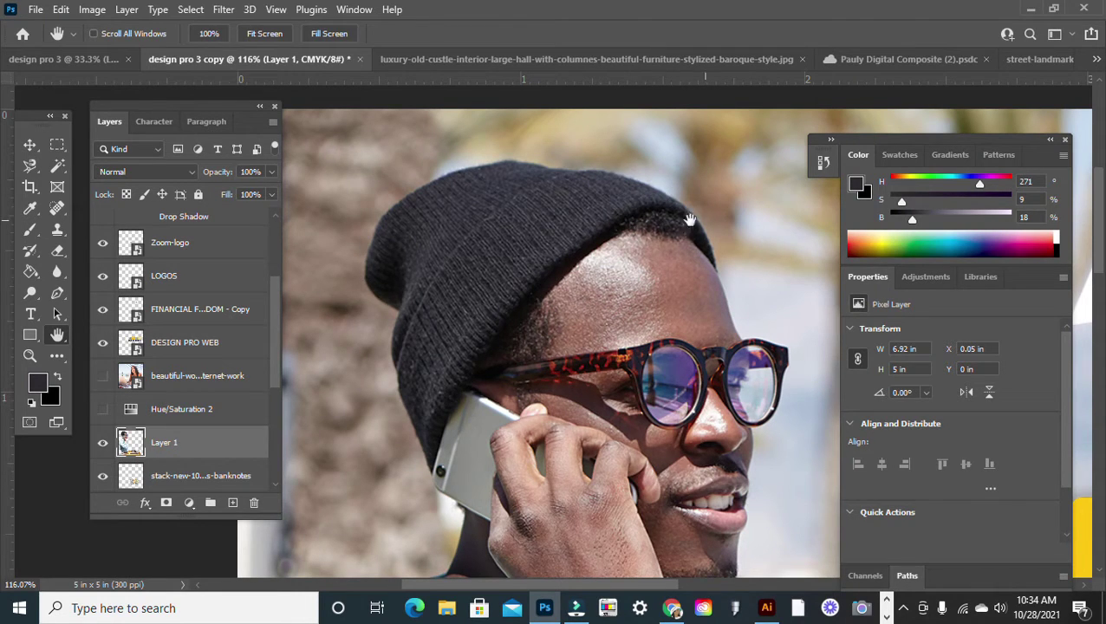
left_click(28, 170)
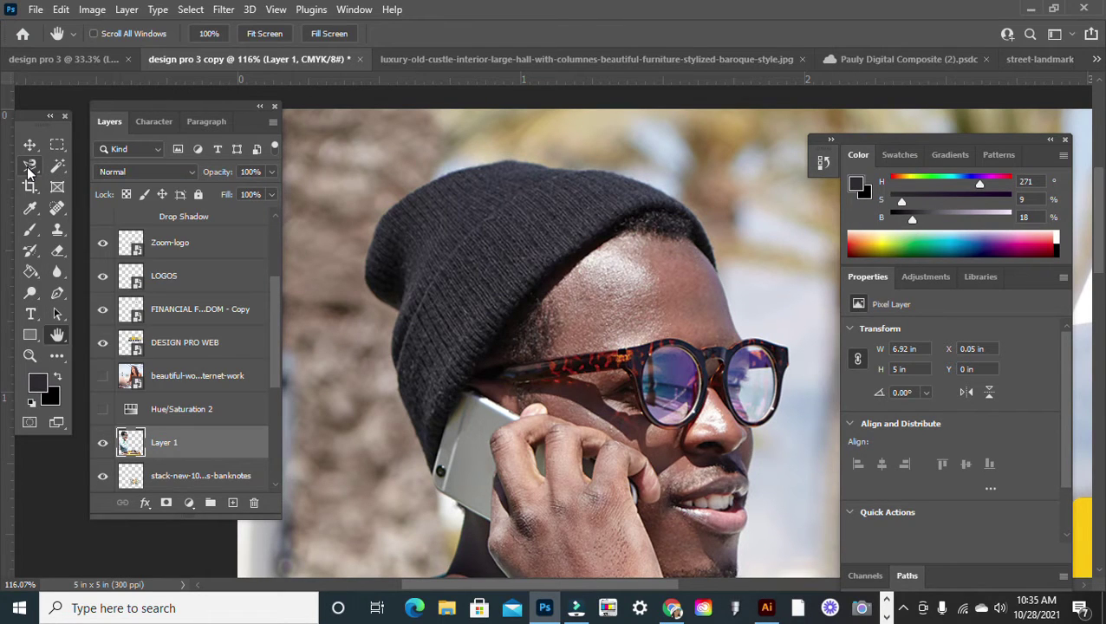
left_click(440, 485)
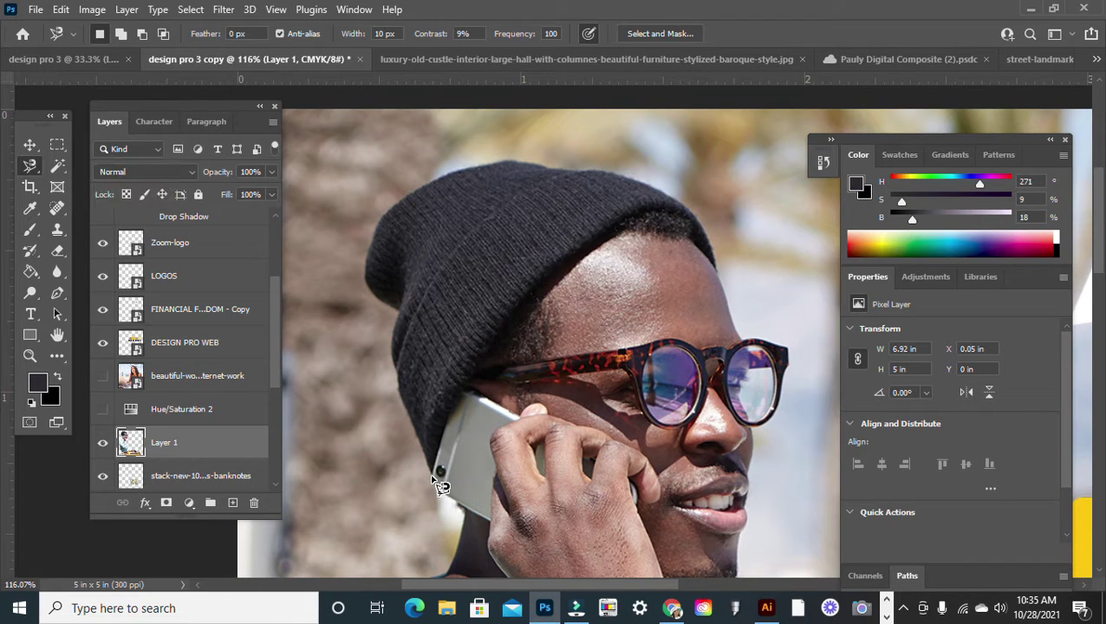
left_click(432, 474)
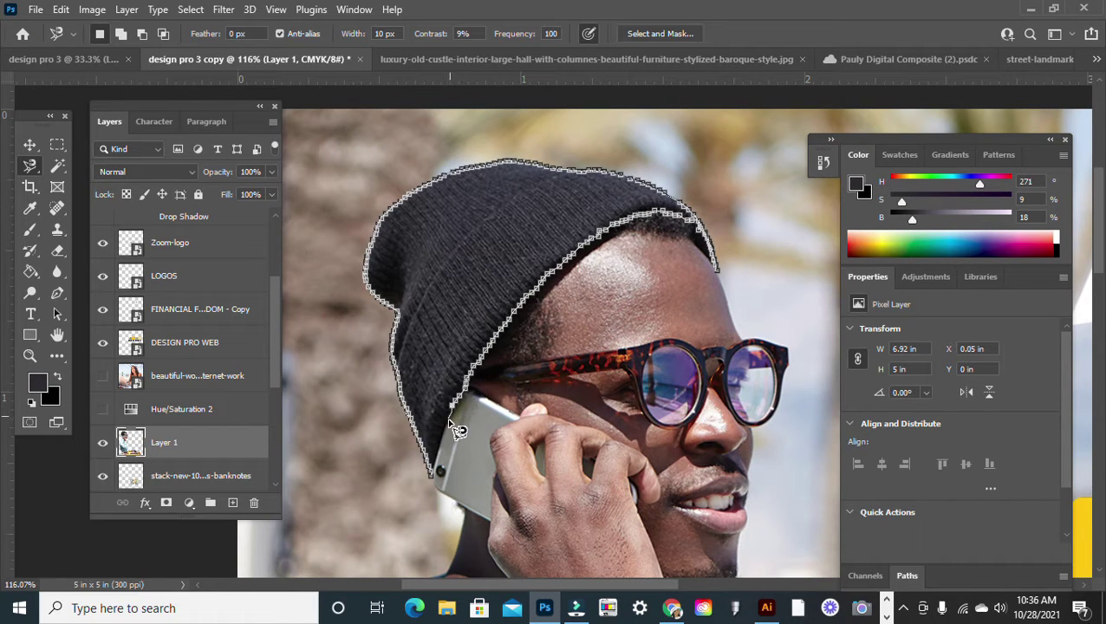
double_click(440, 485)
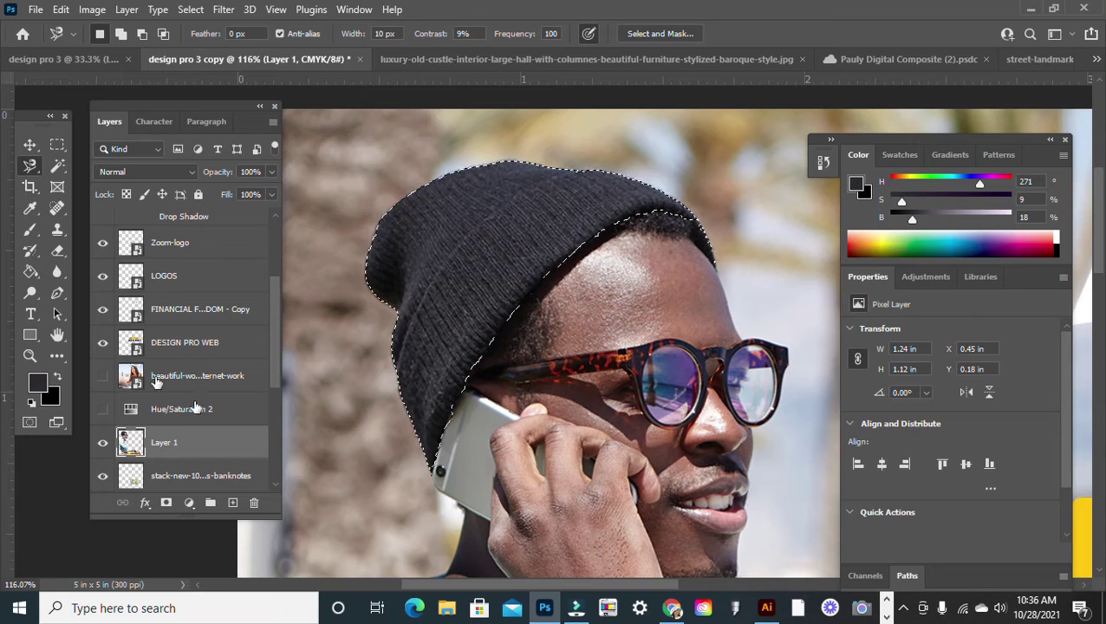
- Refine the beanie selection with Color Range, sampling the dark knit fabric with Fuzziness 63
scroll(204, 422, "down", 1)
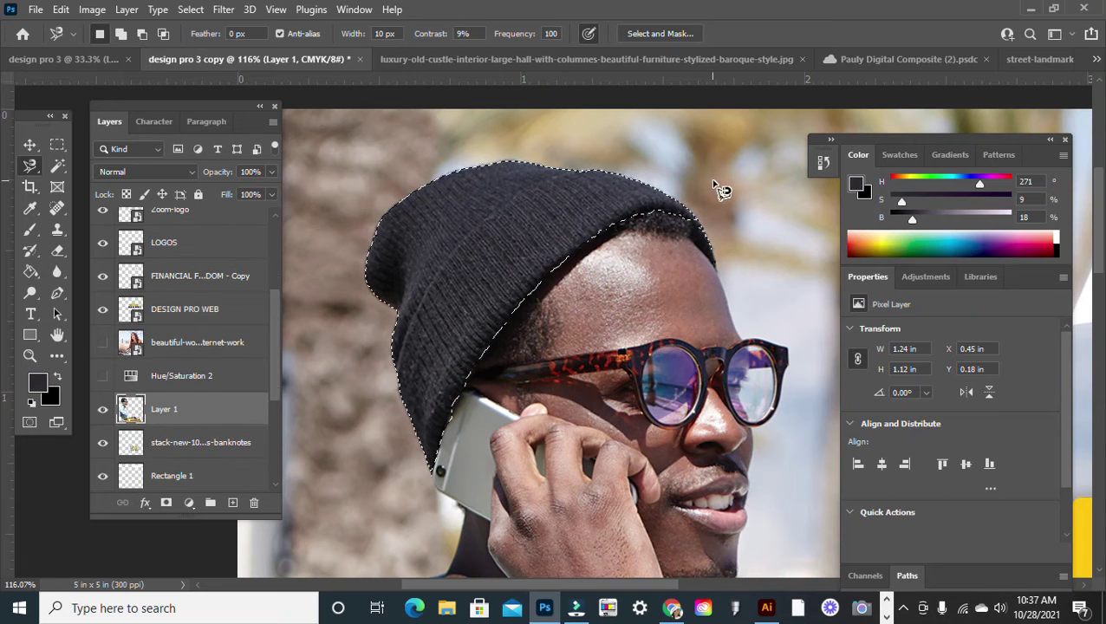
left_click(190, 10)
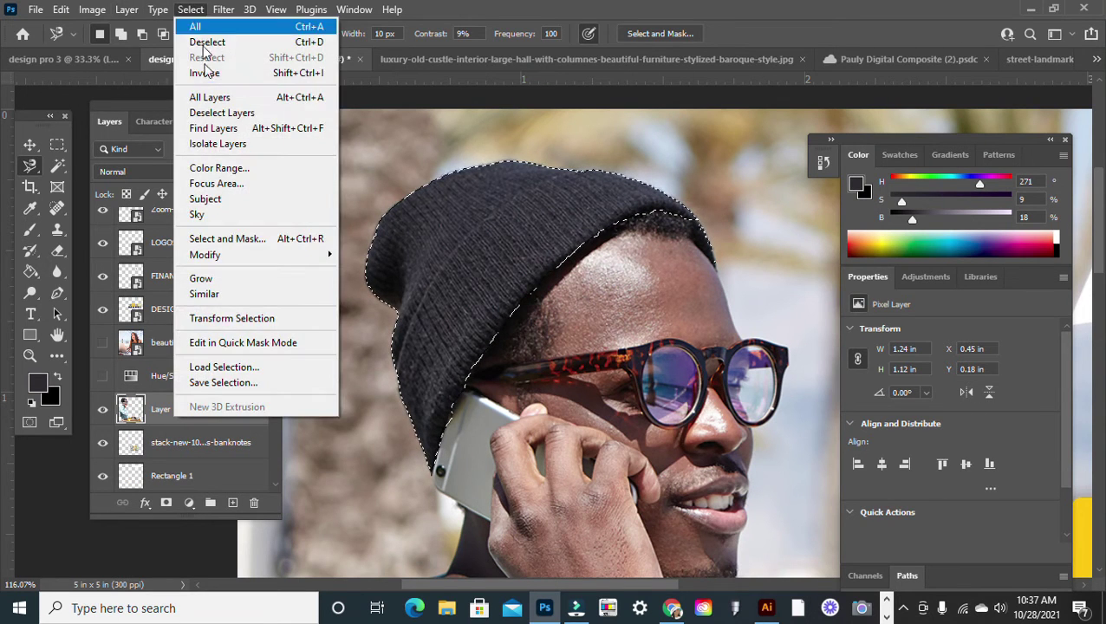
left_click(227, 168)
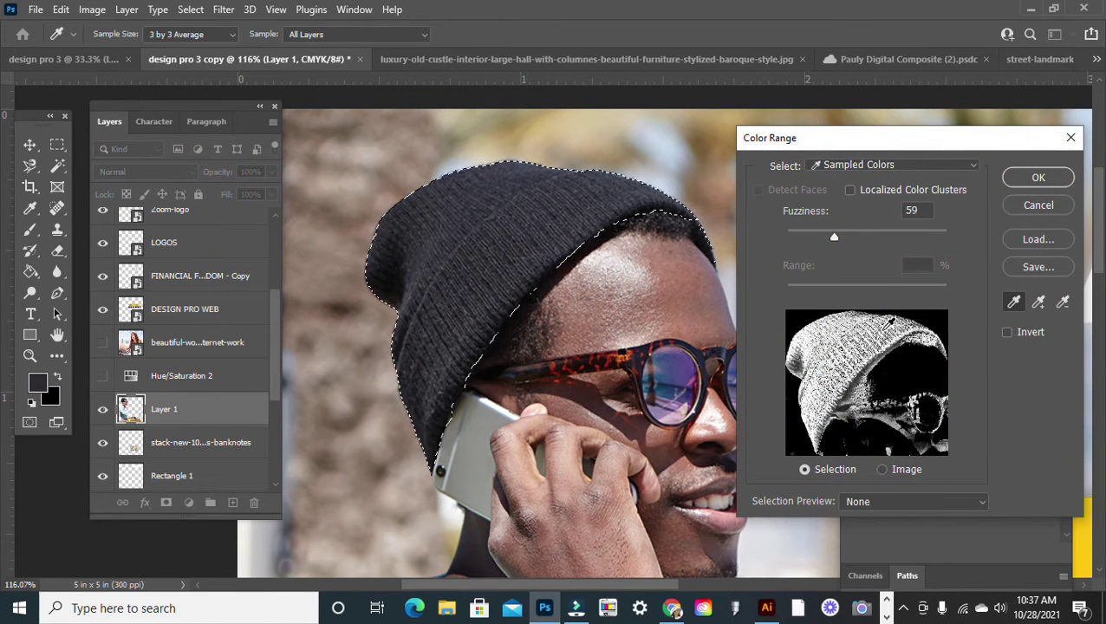
left_click(517, 223)
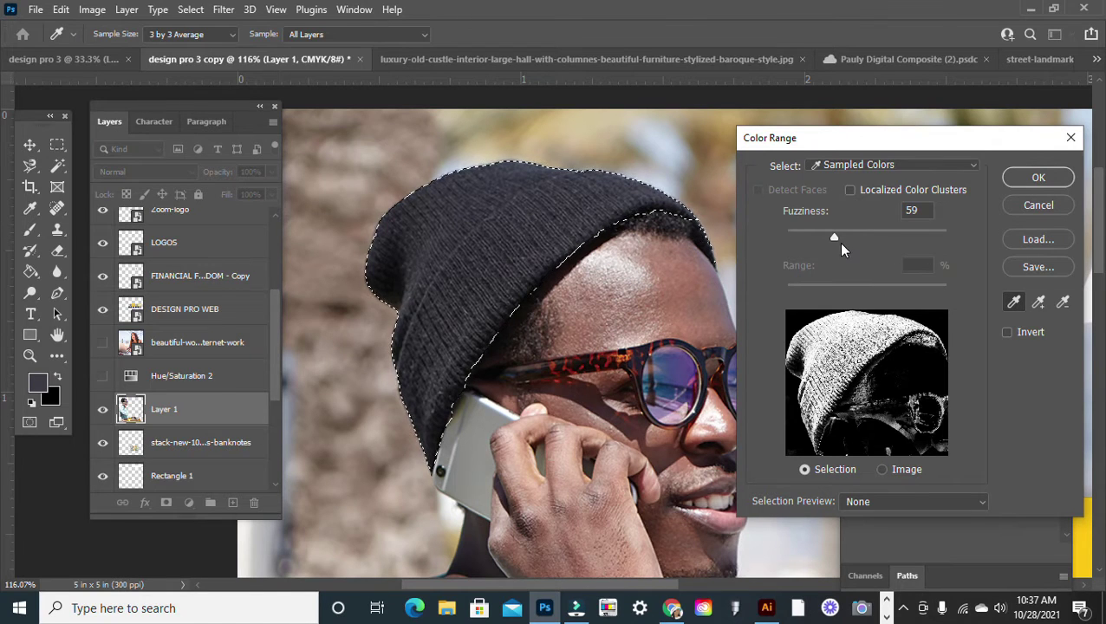
mouse_move(836, 237)
left_mouse_down()
mouse_move(858, 237)
mouse_move(834, 233)
left_mouse_up()
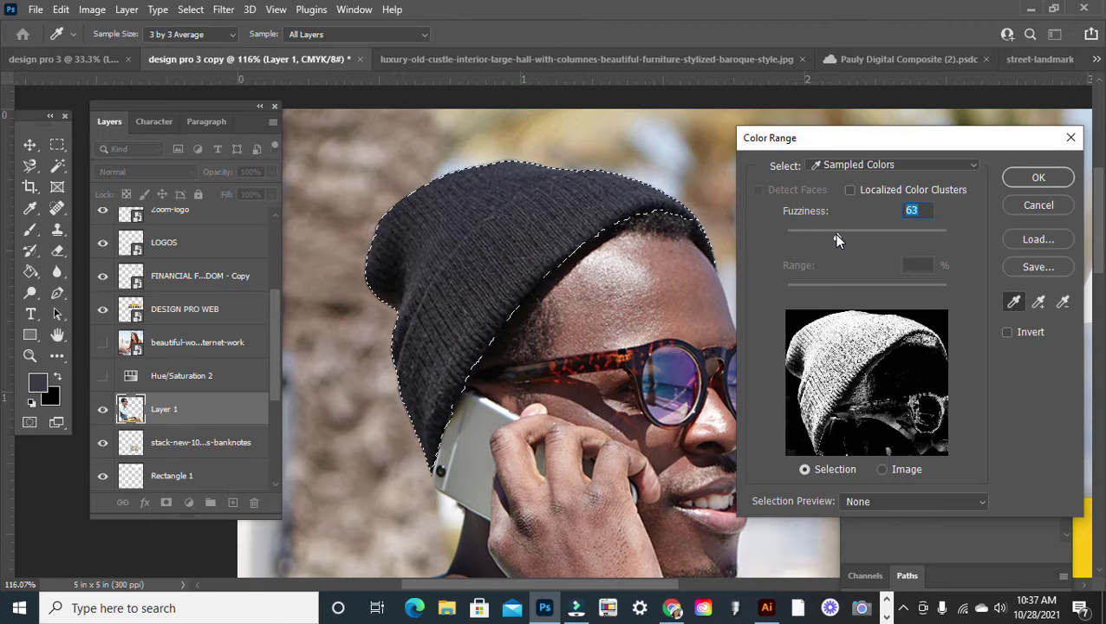
left_click(1042, 178)
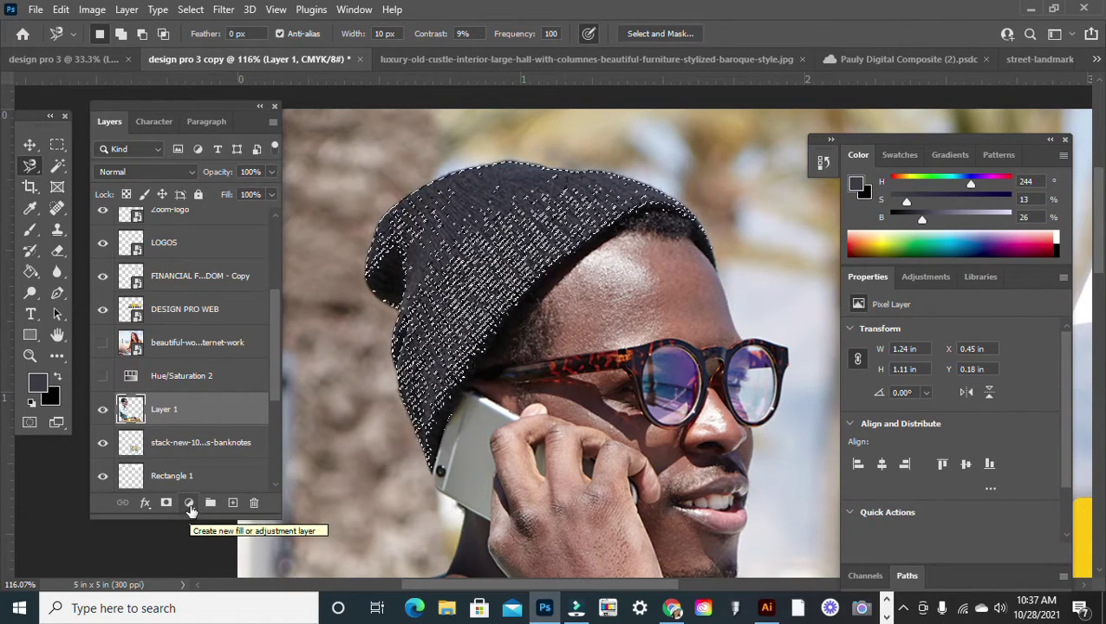
- Add a Selective Color adjustment layer for the beanie selection, slightly lowering cyan in the Whites before targeting the Neutrals
left_click(190, 504)
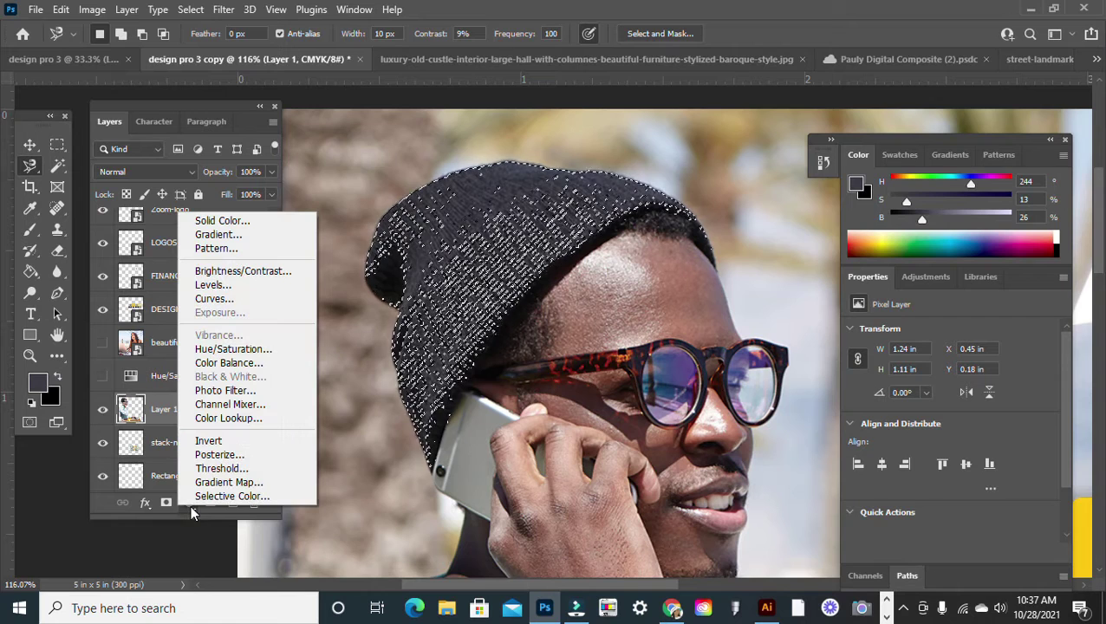
left_click(234, 496)
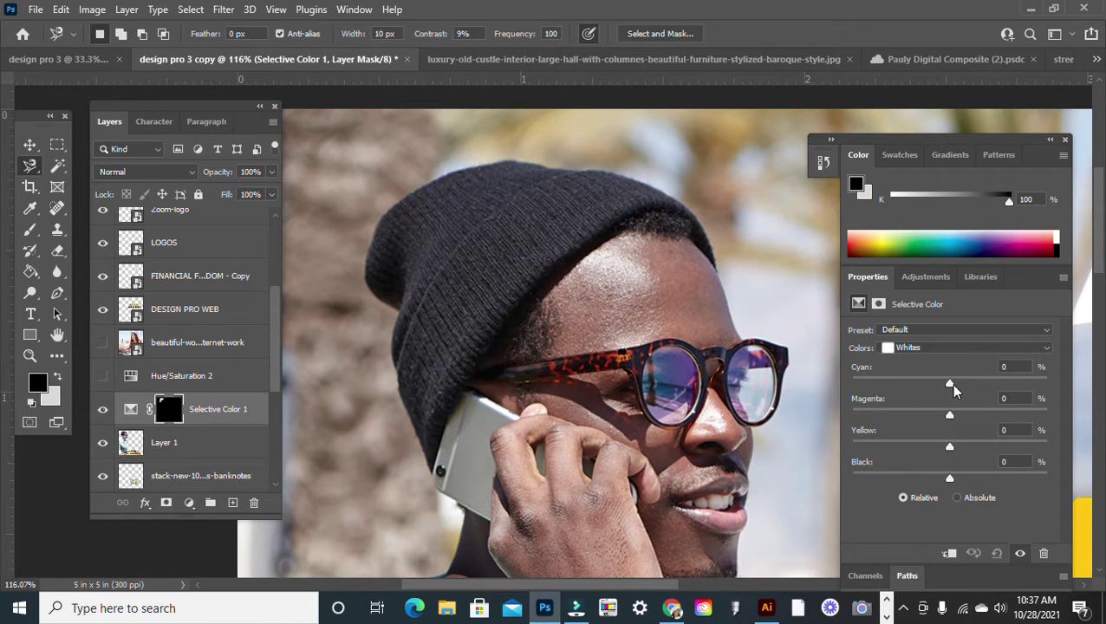
left_click_drag(951, 385, 933, 422)
left_click(987, 347)
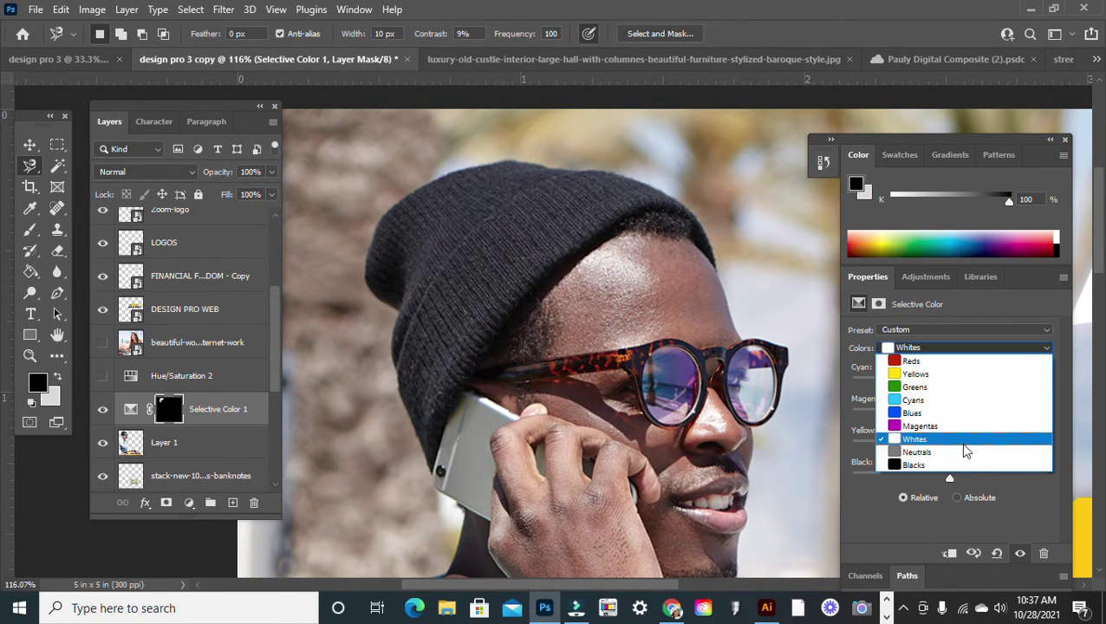
left_click(962, 452)
- Try a purple tint on the beanie with Neutrals at Cyan -56%, Magenta +2% and Yellow -87%
left_click(916, 418)
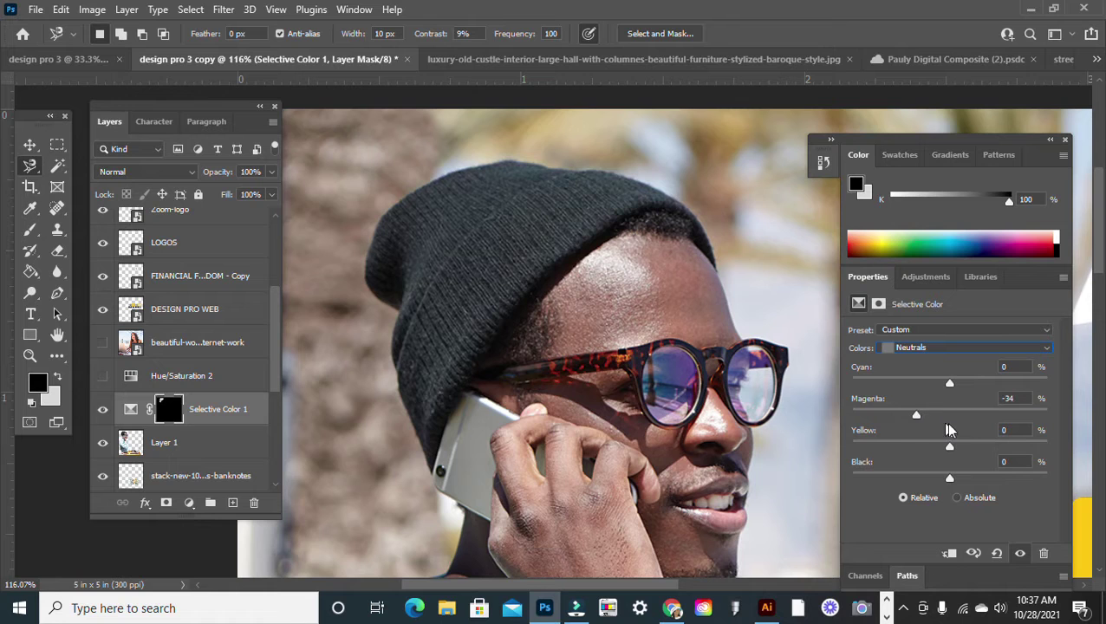
left_click_drag(896, 418, 949, 414)
left_click(895, 382)
left_click_drag(950, 449, 900, 447)
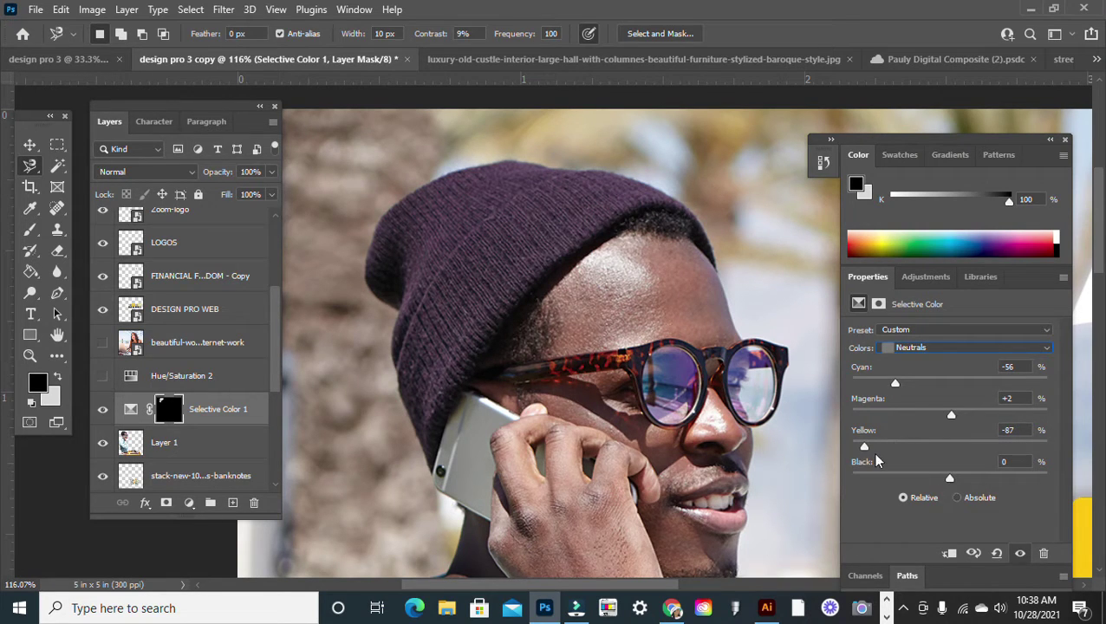
- Turn the beanie green by setting the Neutrals to Cyan -14%, Magenta -100% and Yellow +100%
left_click_drag(867, 451, 1061, 447)
left_click_drag(951, 418, 860, 421)
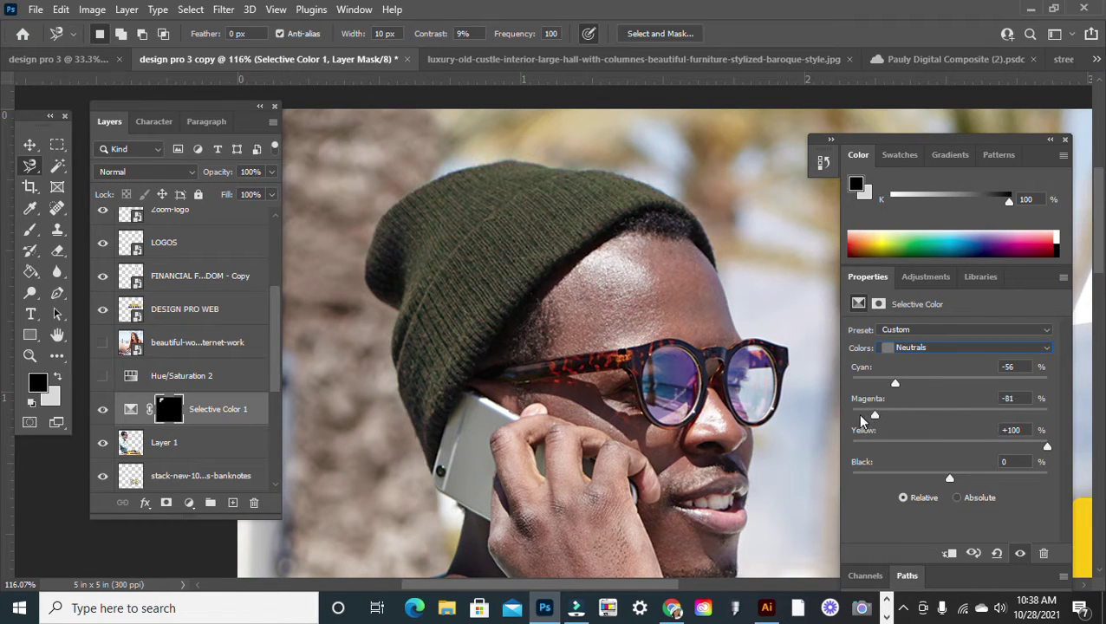
left_click_drag(895, 384, 937, 394)
key("ctrl+minus")
key("ctrl+minus")
key("ctrl+minus")
key("ctrl+minus")
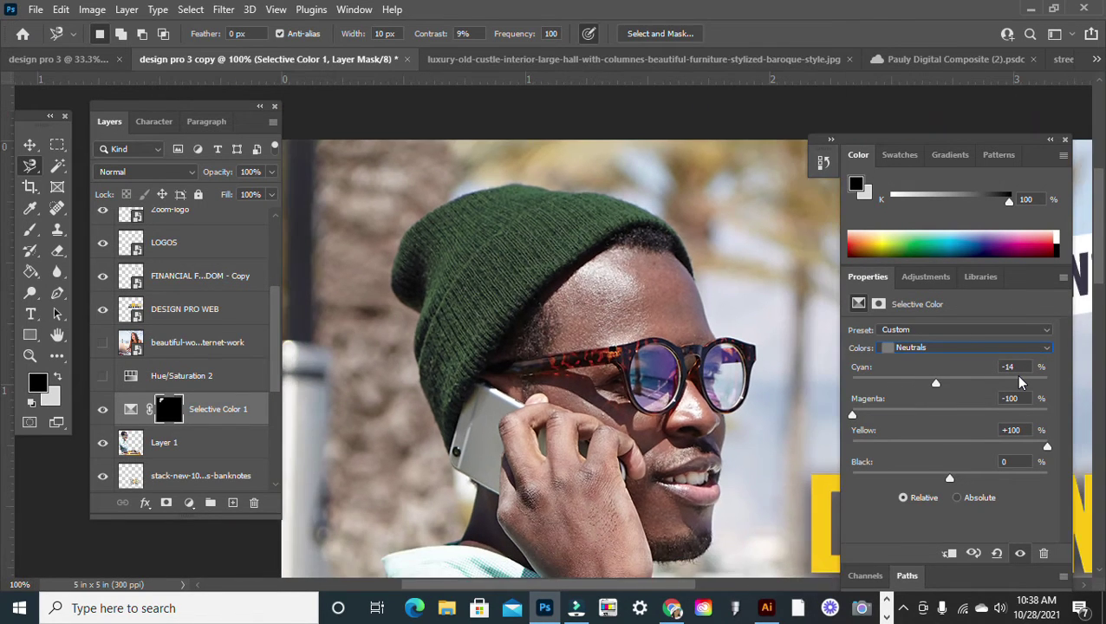
key("ctrl+minus")
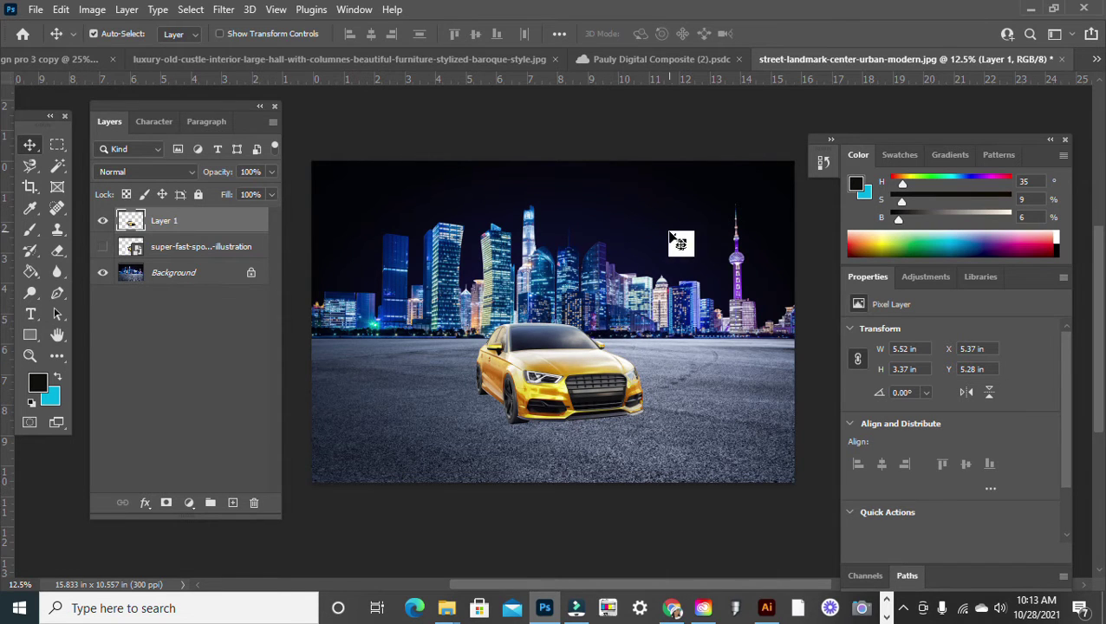
- Add a grey Solid Color fill layer (#898886) above the car layer and set its blend mode to Luminosity
left_click_drag(590, 372, 582, 365)
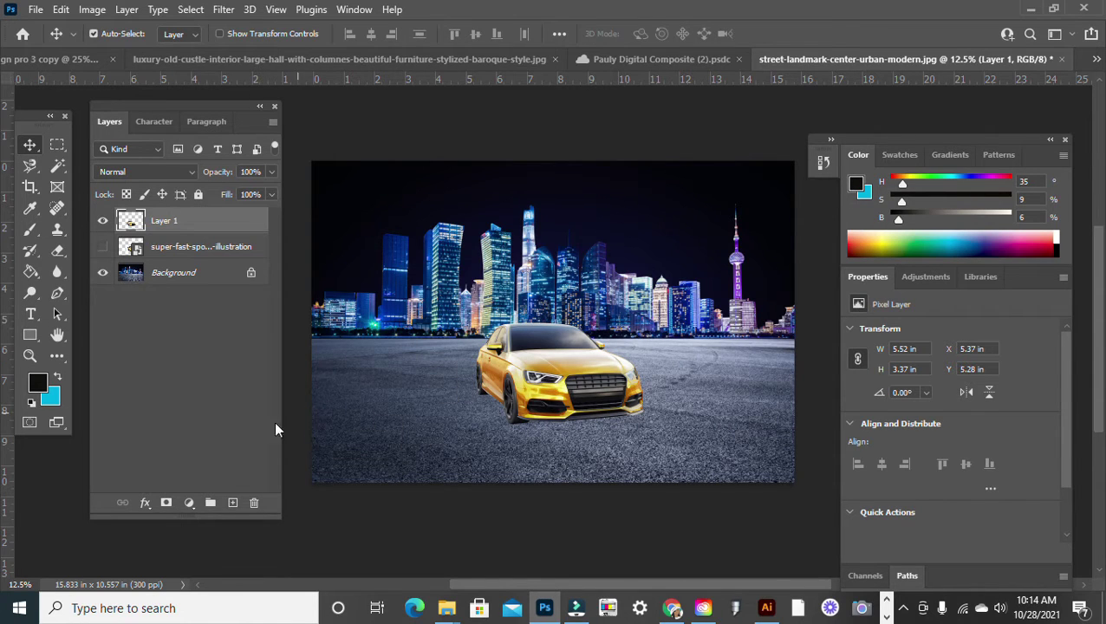
left_click(189, 505)
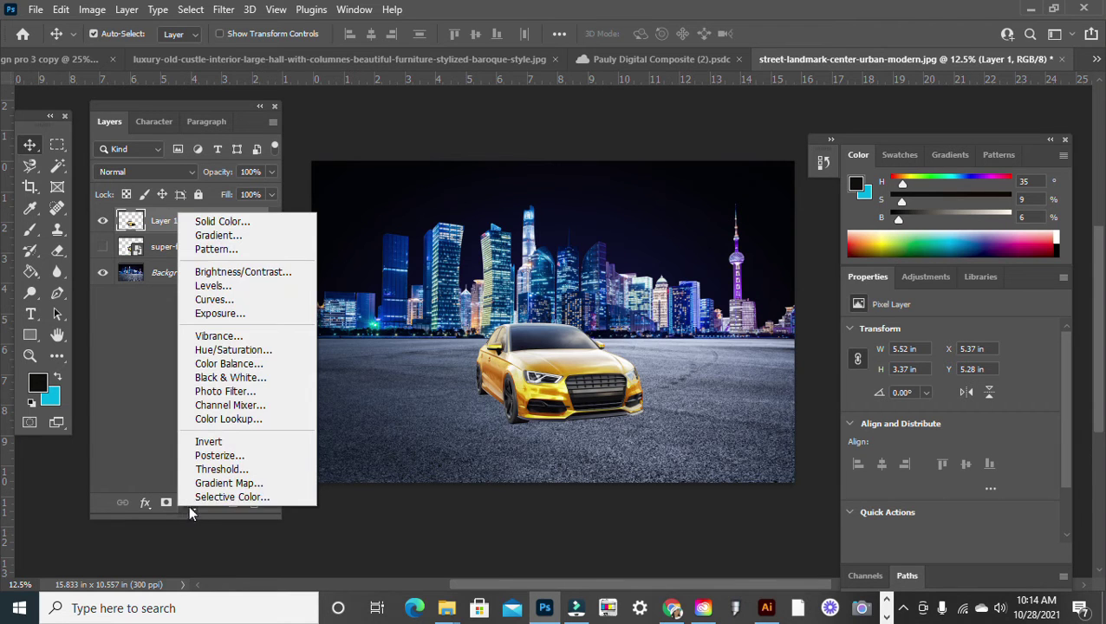
left_click(254, 227)
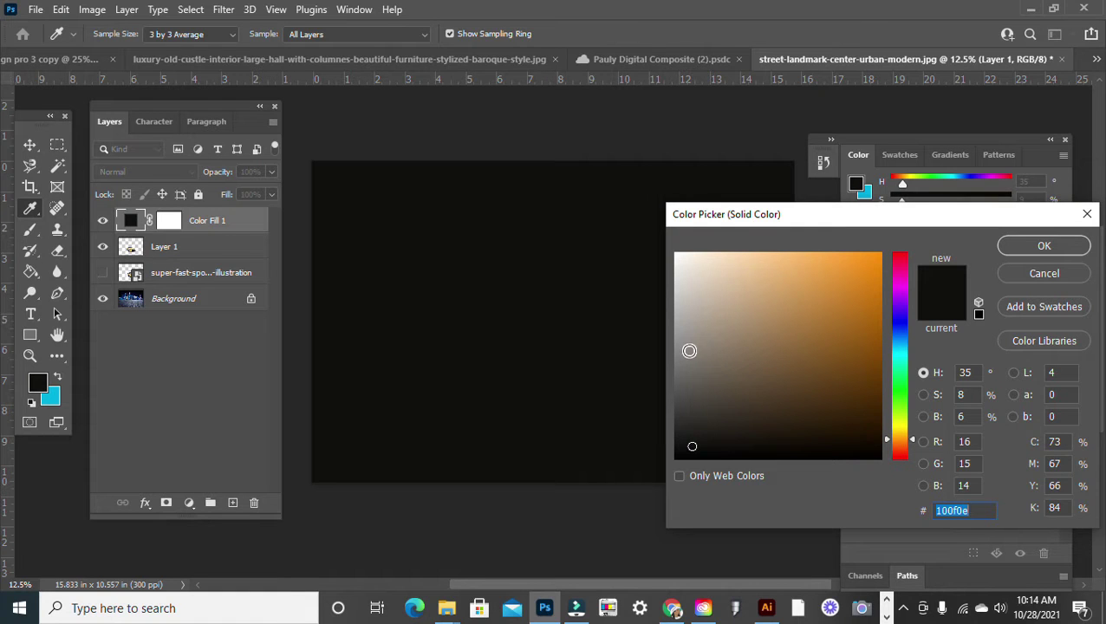
left_click(681, 348)
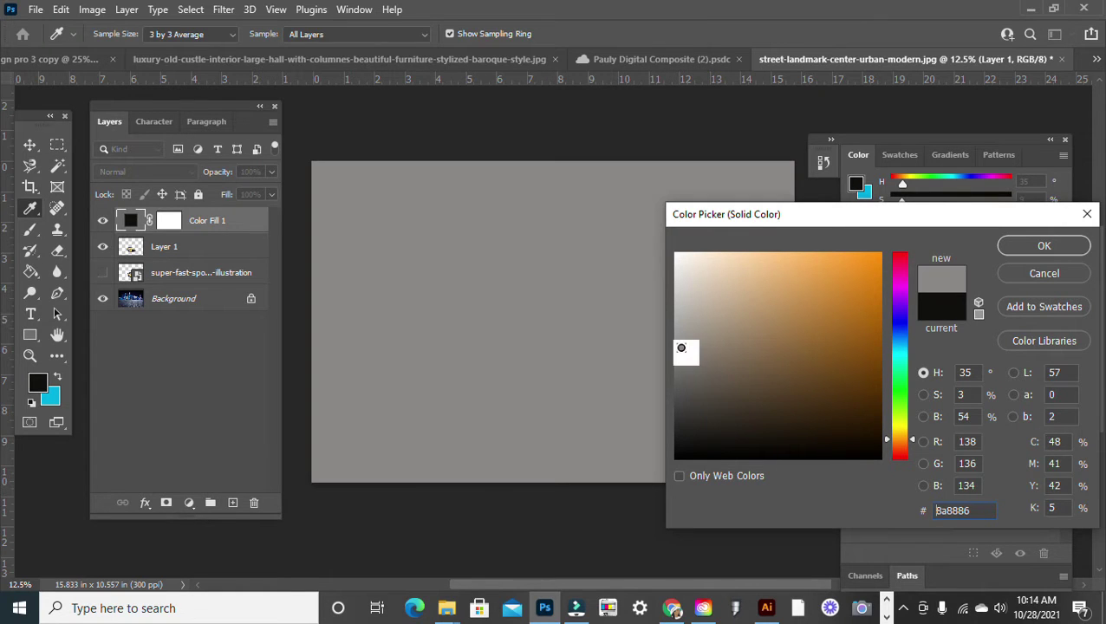
left_click_drag(681, 348, 678, 347)
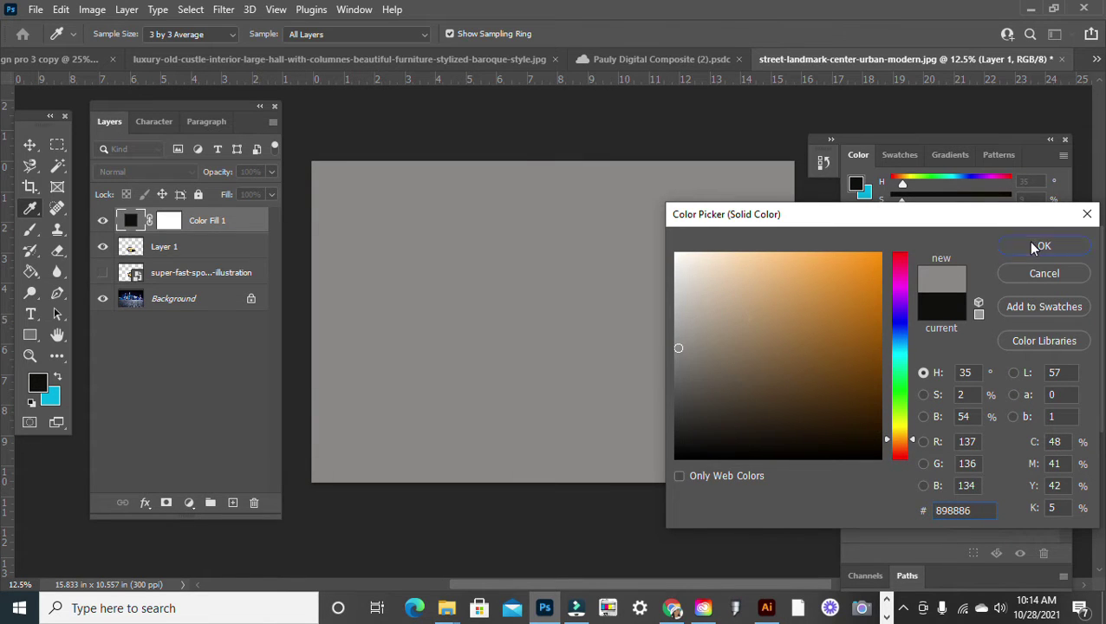
left_click(1039, 247)
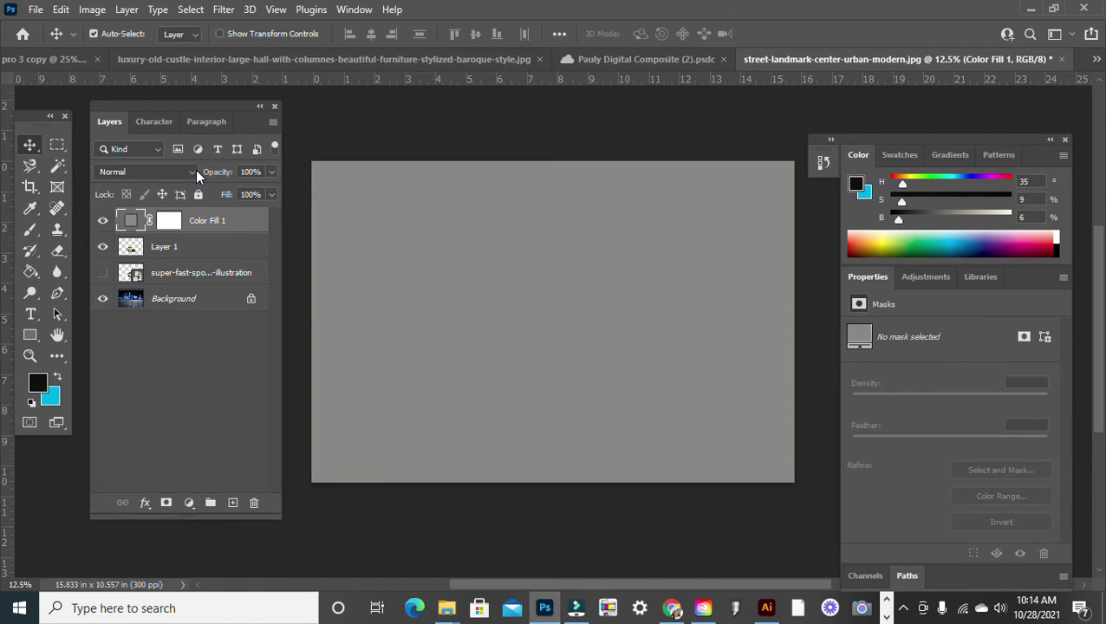
left_click(188, 170)
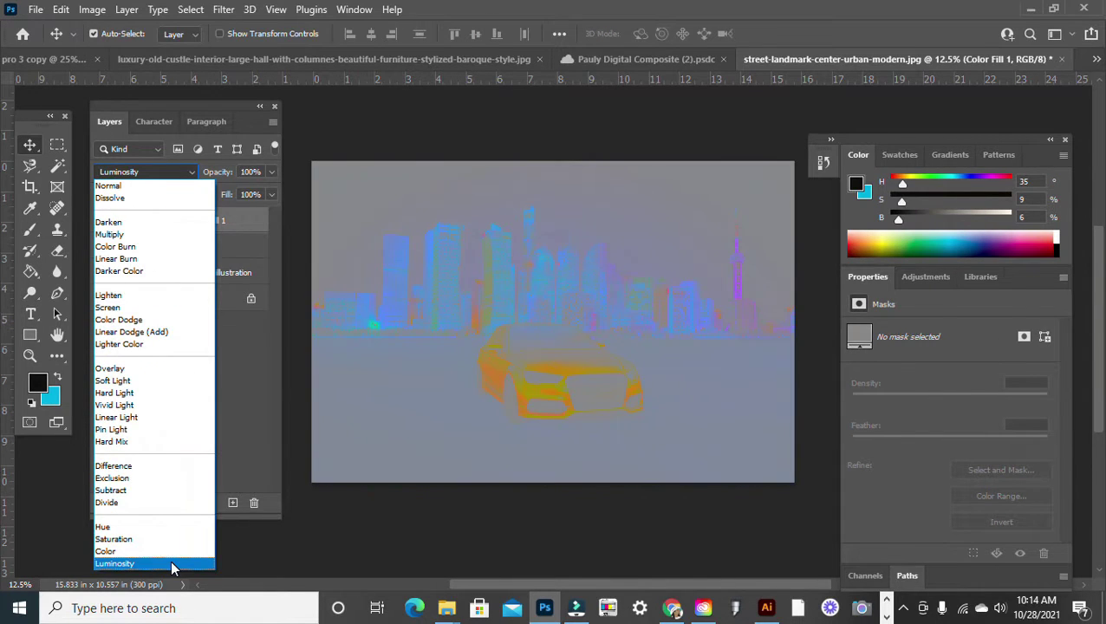
left_click(172, 564)
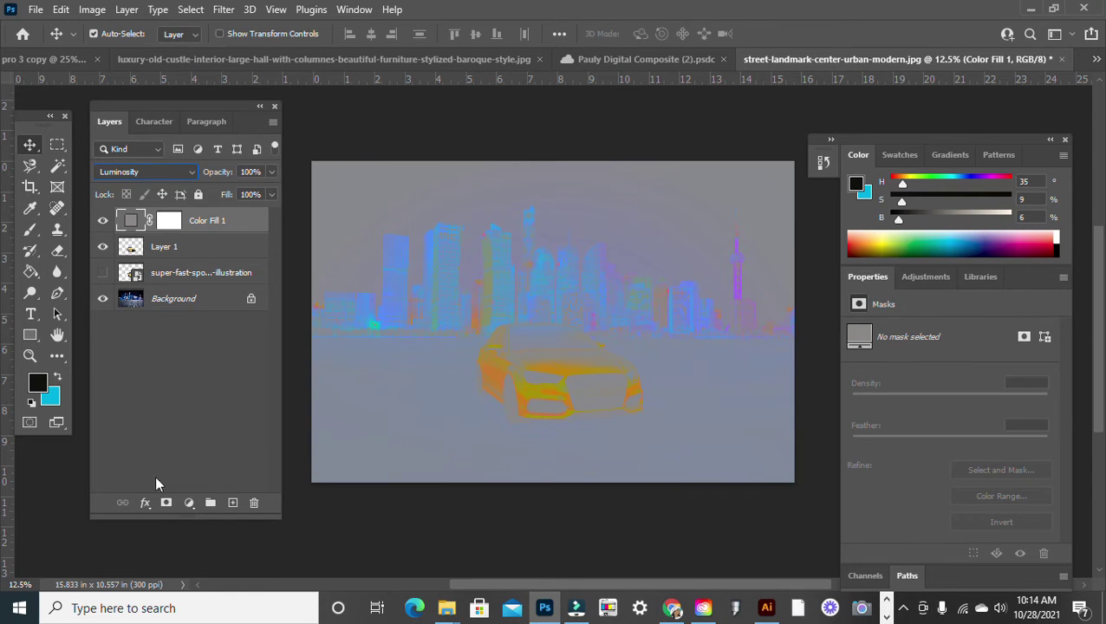
- Add a Hue/Saturation adjustment layer above the grey fill and raise its Saturation to +89
left_click(189, 506)
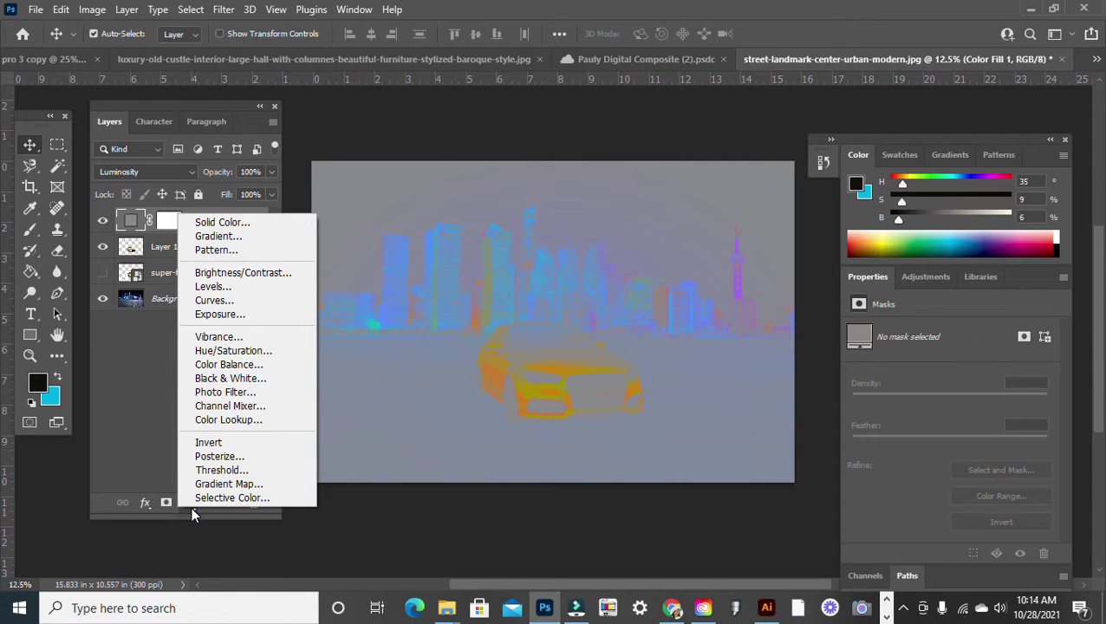
left_click(218, 352)
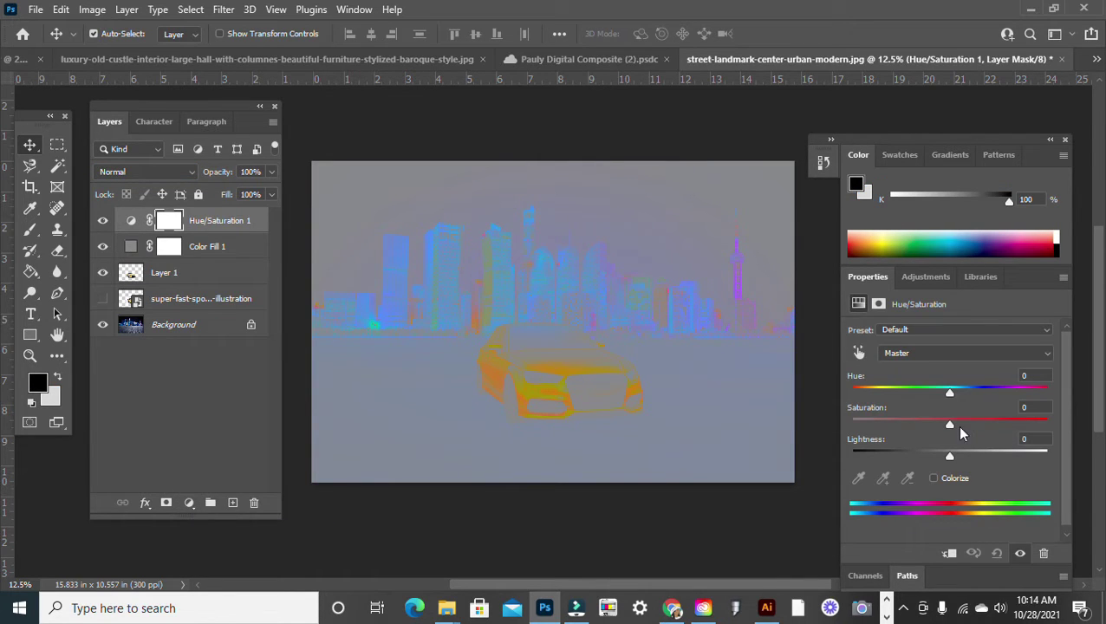
left_click_drag(950, 424, 1039, 425)
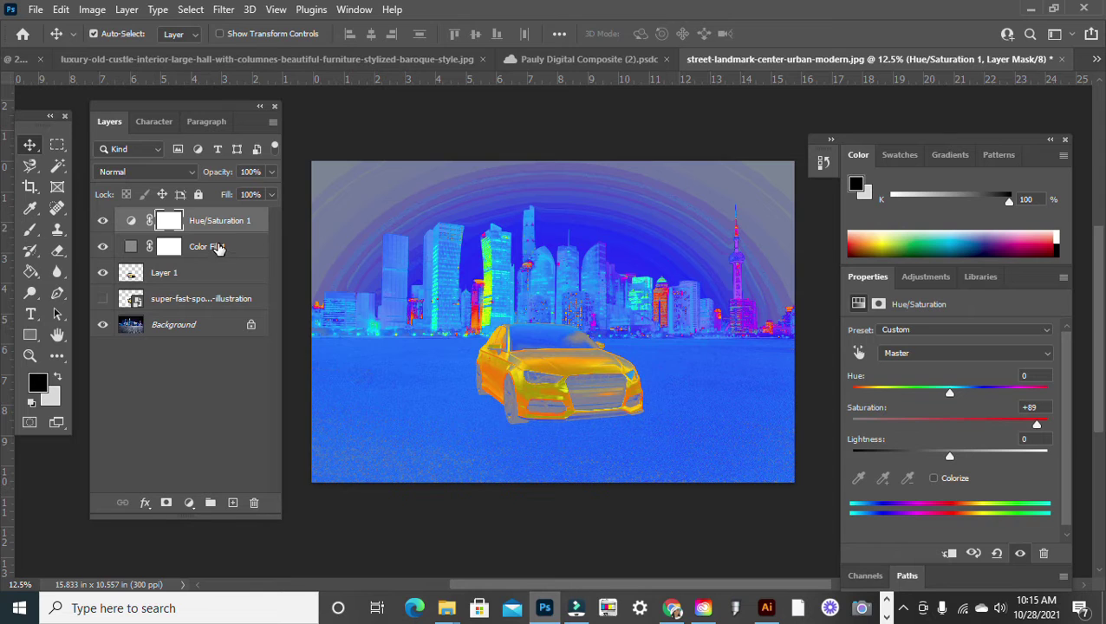
- Group the Hue/Saturation and Color Fill layers and name the group "Ambient Light"
left_click(219, 248, "shift")
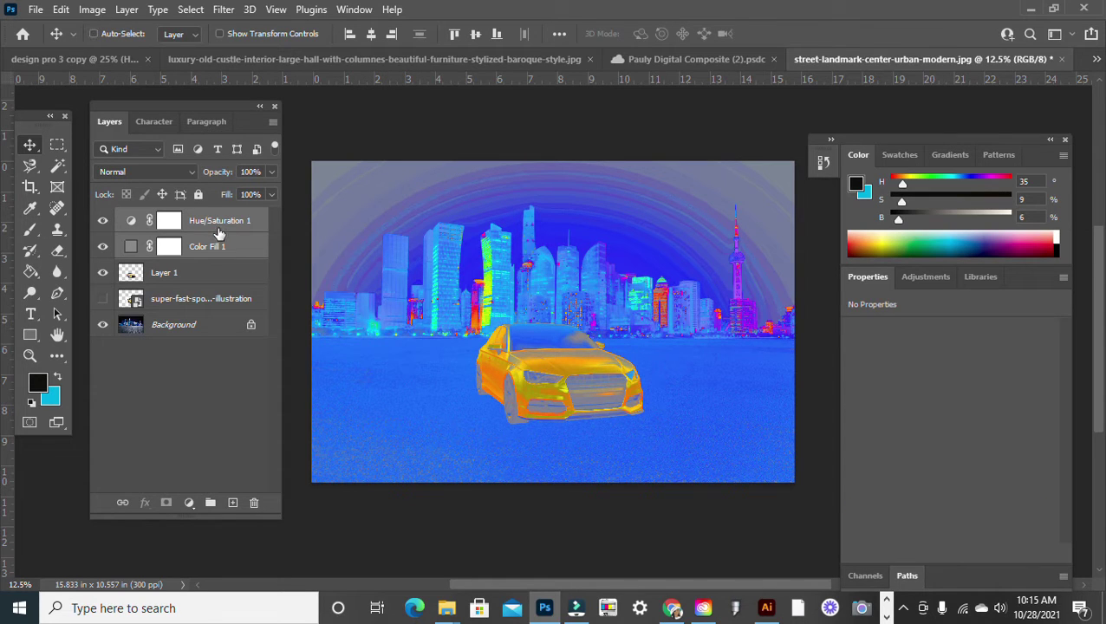
key("ctrl+g")
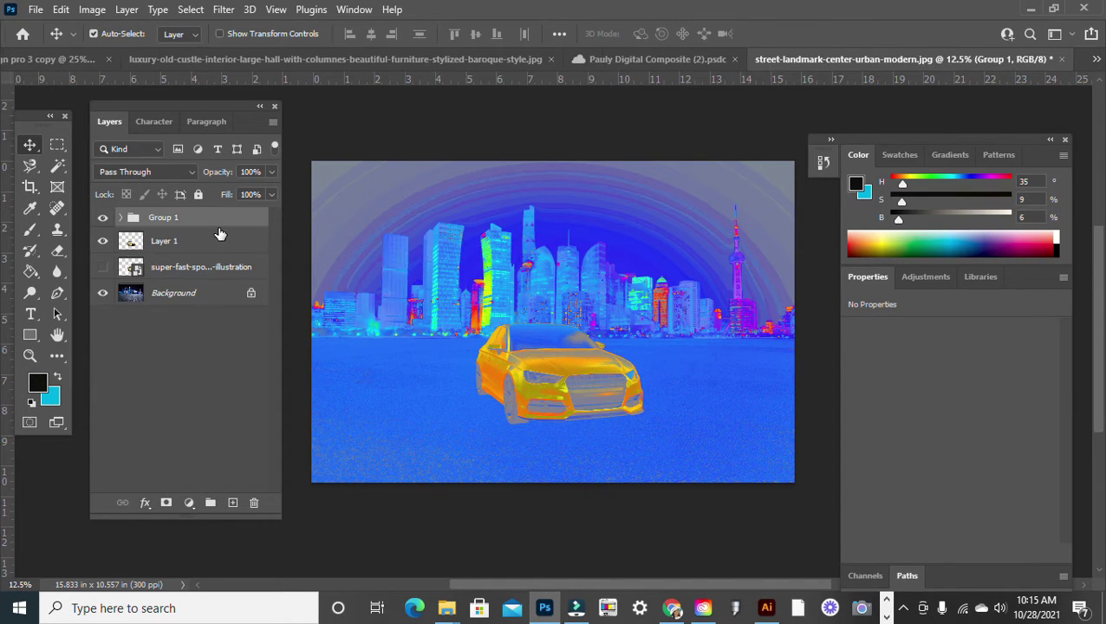
double_click(169, 217)
type("Ambient Light")
key("Return")
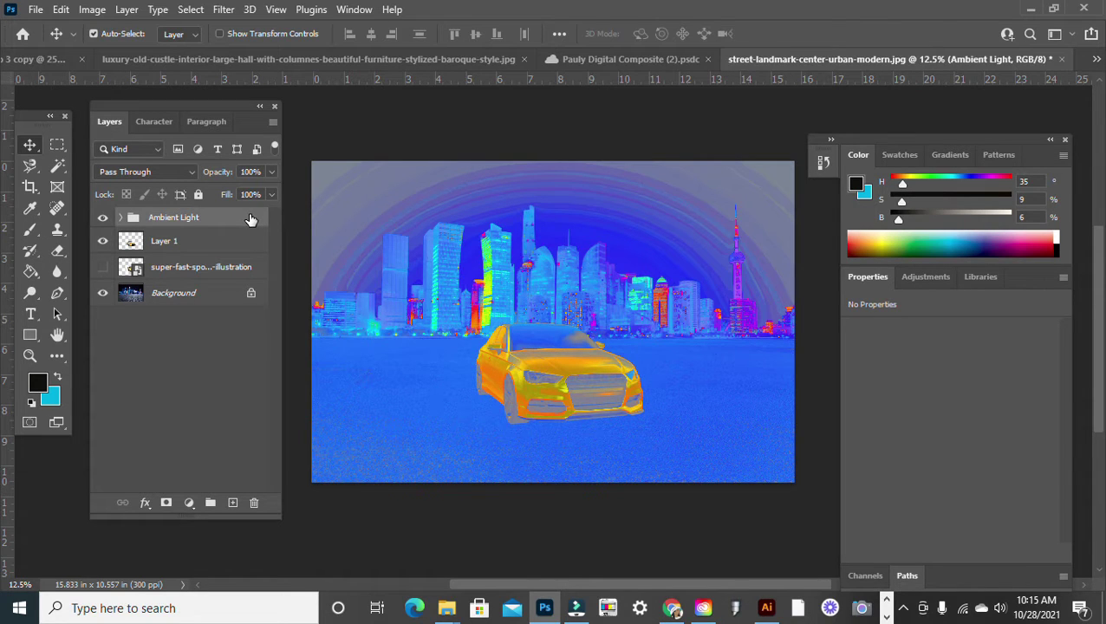
- Add a Selective Color adjustment above the car layer (Layer 1), choose Neutrals as its colour range and clip it to the car
left_click(182, 249)
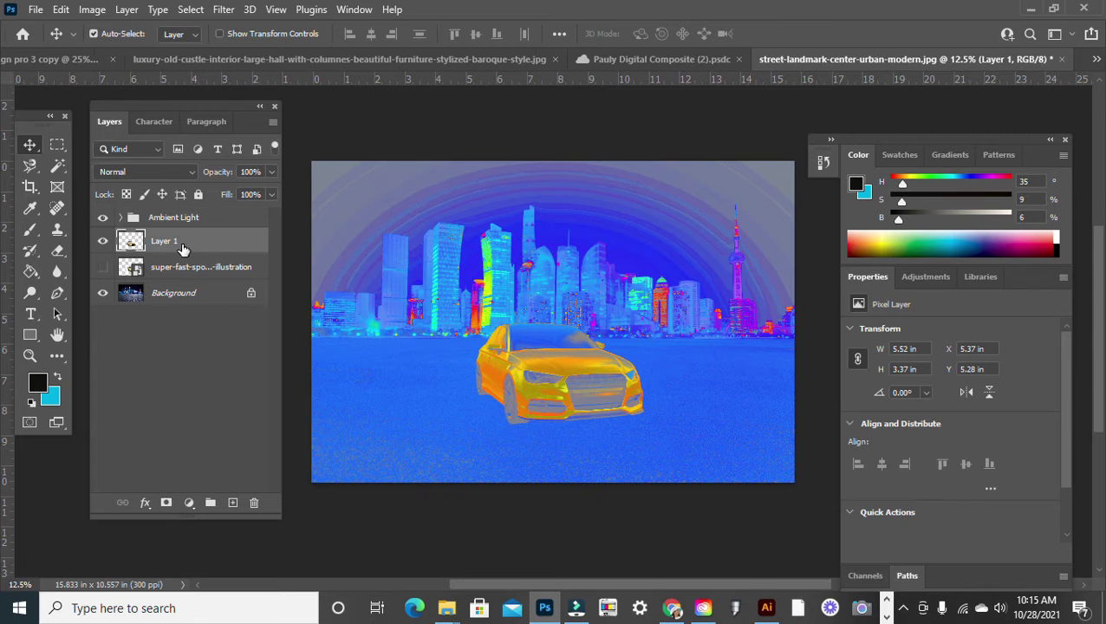
left_click(189, 504)
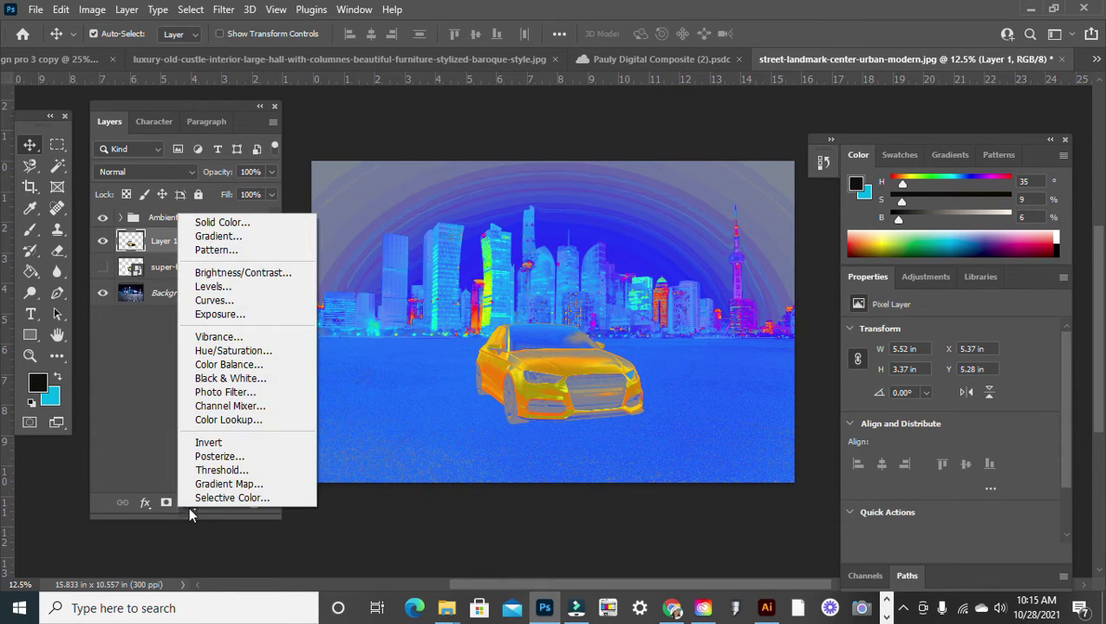
left_click(260, 500)
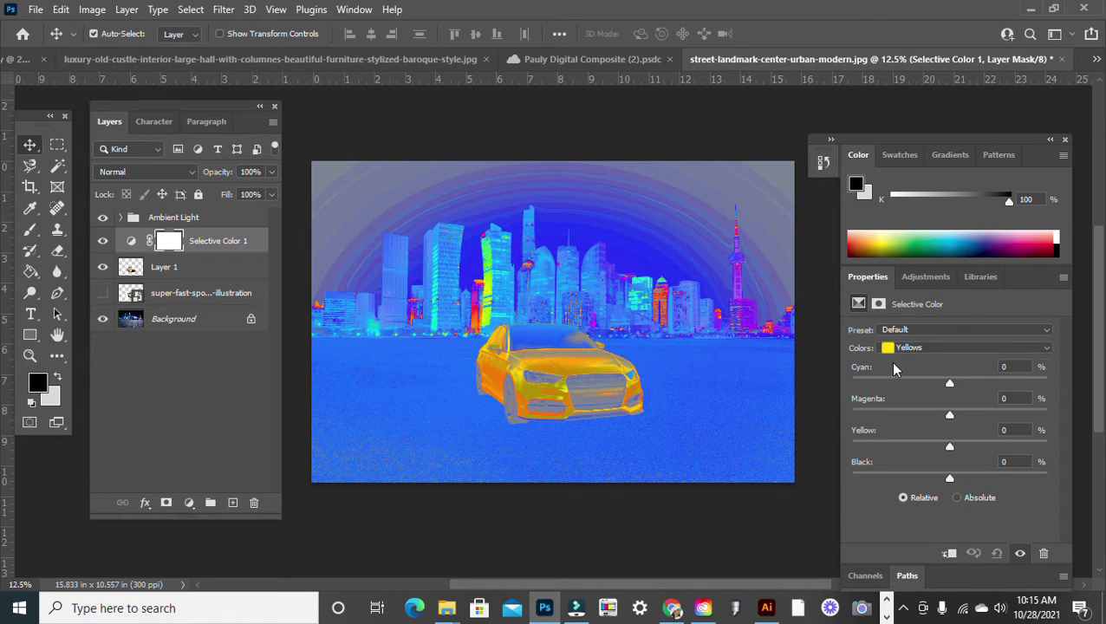
left_click(1043, 348)
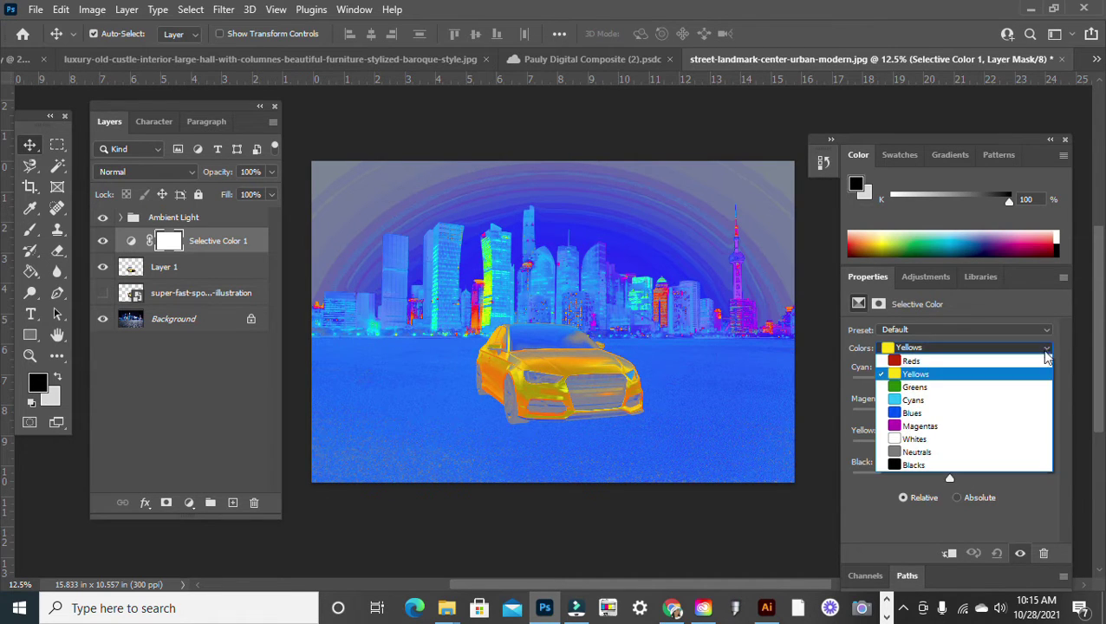
left_click(999, 453)
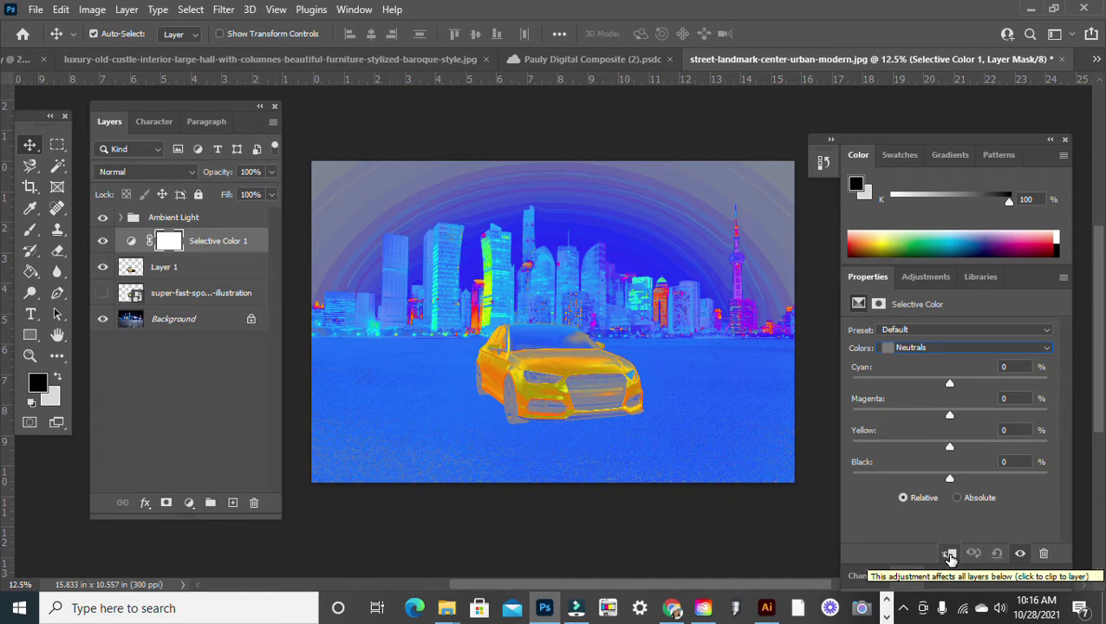
left_click(949, 556)
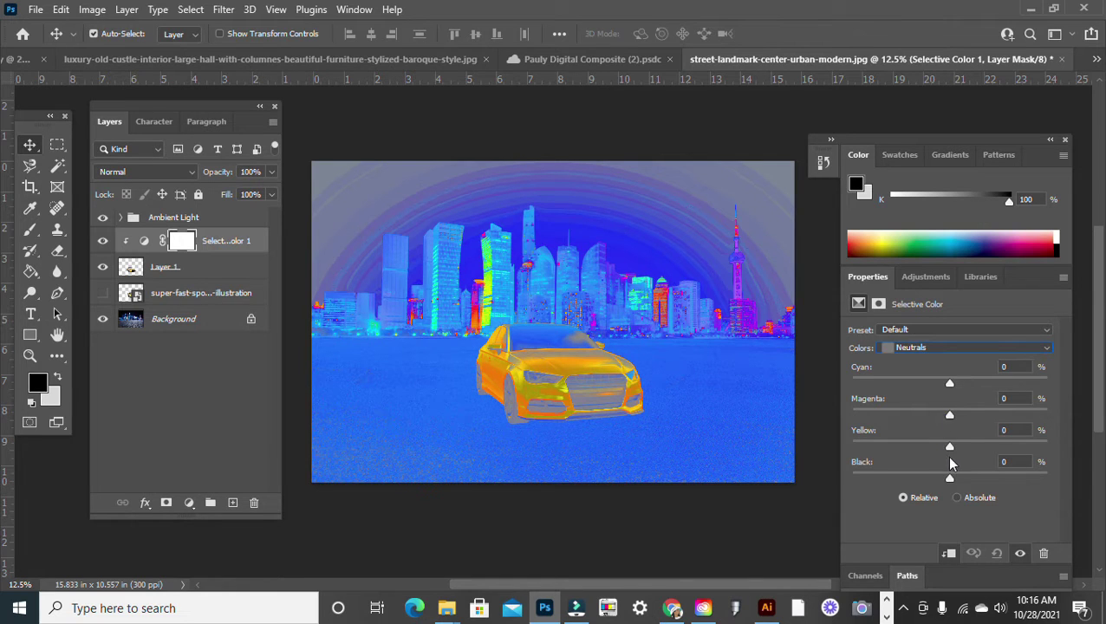
- Adjust the Selective Color amounts of the car's Neutrals and Whites to reduce the colour mismatch with the background
left_click_drag(948, 382, 925, 445)
left_click(1037, 349)
left_click(982, 441)
left_click_drag(950, 383, 933, 384)
left_click_drag(951, 415, 938, 415)
left_click_drag(951, 447, 954, 449)
left_click_drag(950, 478, 997, 478)
- Raise the Cyan and Black amounts of the Blacks in the car's Selective Color adjustment
left_click(1009, 349)
left_click(975, 473)
left_click_drag(950, 385, 975, 385)
left_click_drag(950, 415, 953, 447)
left_click_drag(950, 479, 995, 479)
- Slightly lower the Cyan and Yellow amounts of the Cyans in the car's Selective Color adjustment
left_click(996, 349)
left_click(980, 403)
left_click_drag(950, 383, 942, 384)
left_click_drag(950, 447, 946, 447)
- Adjust the Yellows in the car's Selective Color, raising Cyan and slightly lowering Yellow and Black
left_click(988, 348)
left_click(975, 374)
left_click_drag(950, 383, 998, 415)
mouse_move(950, 446)
left_mouse_down()
mouse_move(973, 447)
mouse_move(946, 447)
left_mouse_up()
left_click_drag(950, 479, 939, 478)
- Set the Whites of the car's Selective Color to Cyan -86%, Magenta -100%, Yellow -76% and Black -2%
left_click(987, 348)
left_click(914, 438)
left_click_drag(950, 383, 865, 383)
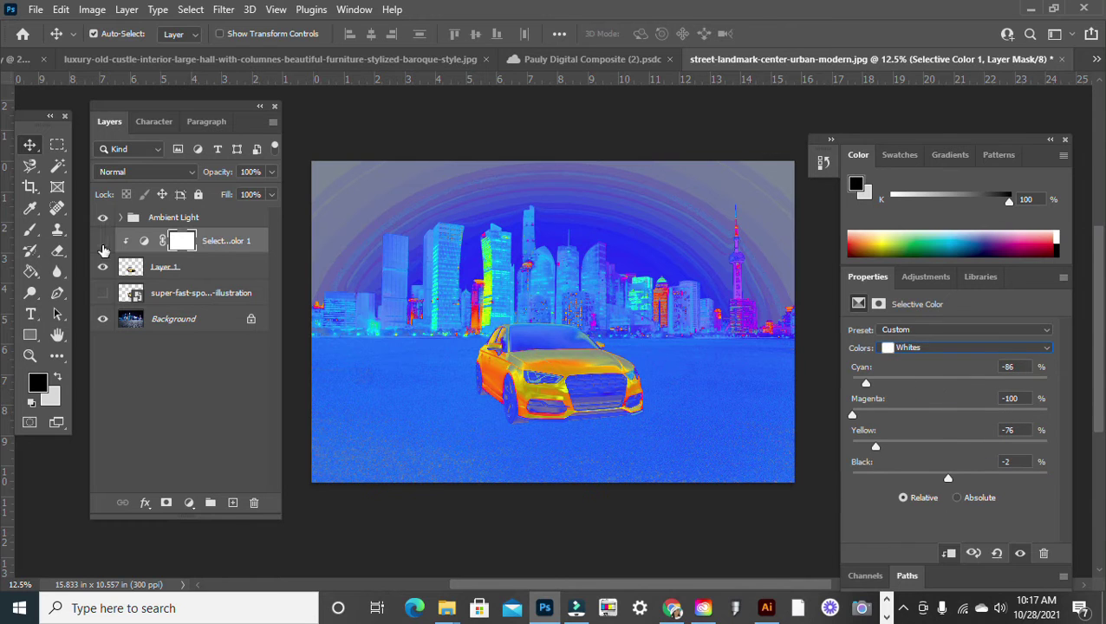
- Hide the Ambient Light group and compare the car with and without the Selective Color adjustment
left_click(102, 218)
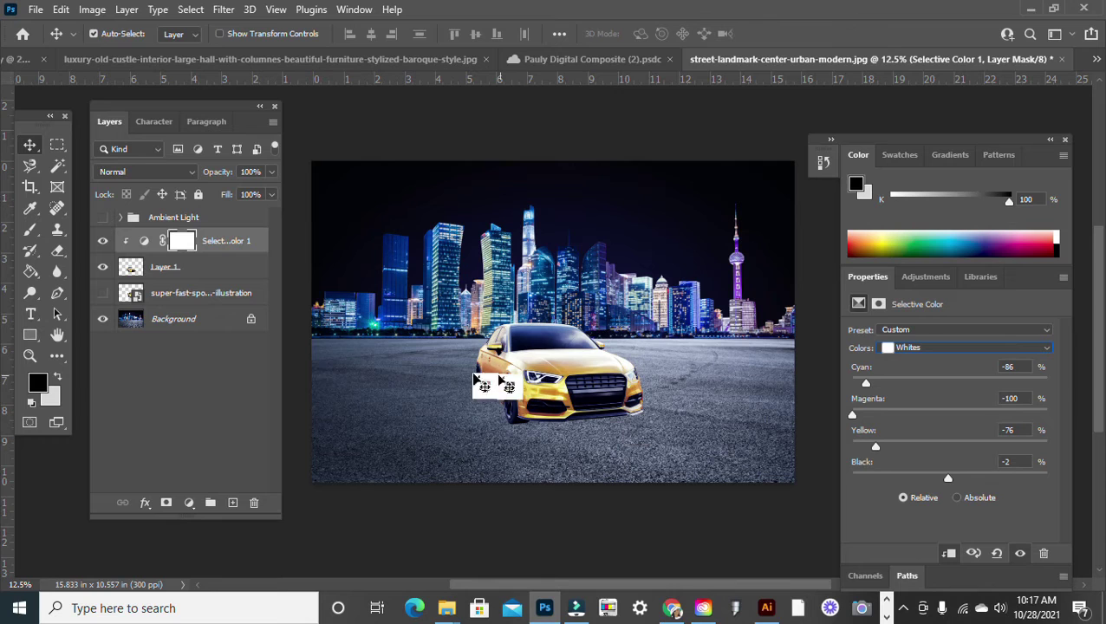
left_click(102, 242)
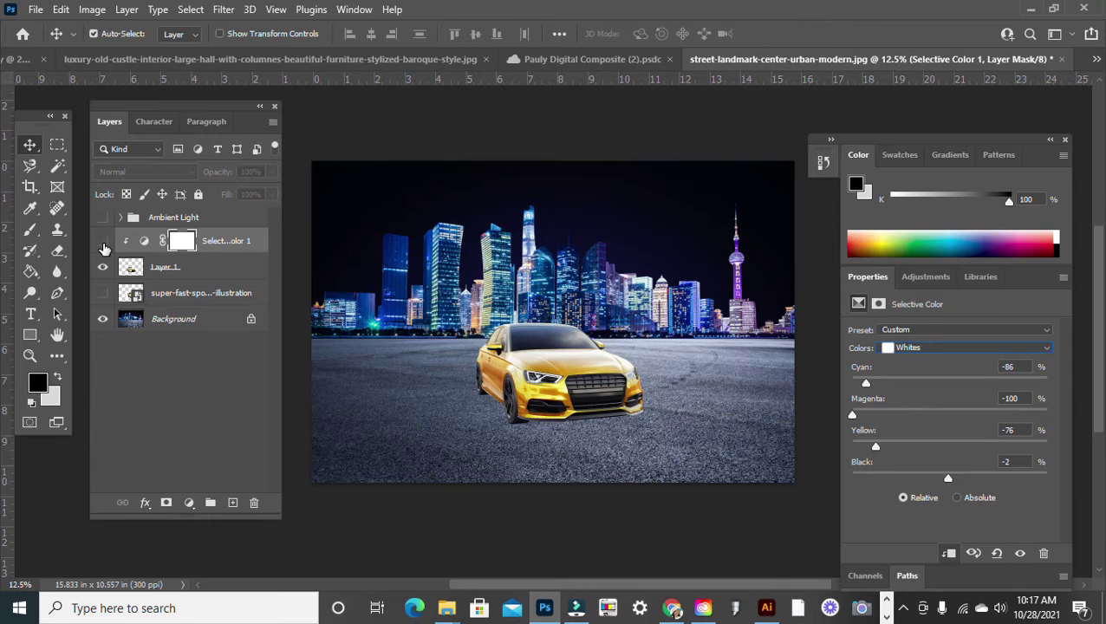
left_click(102, 242)
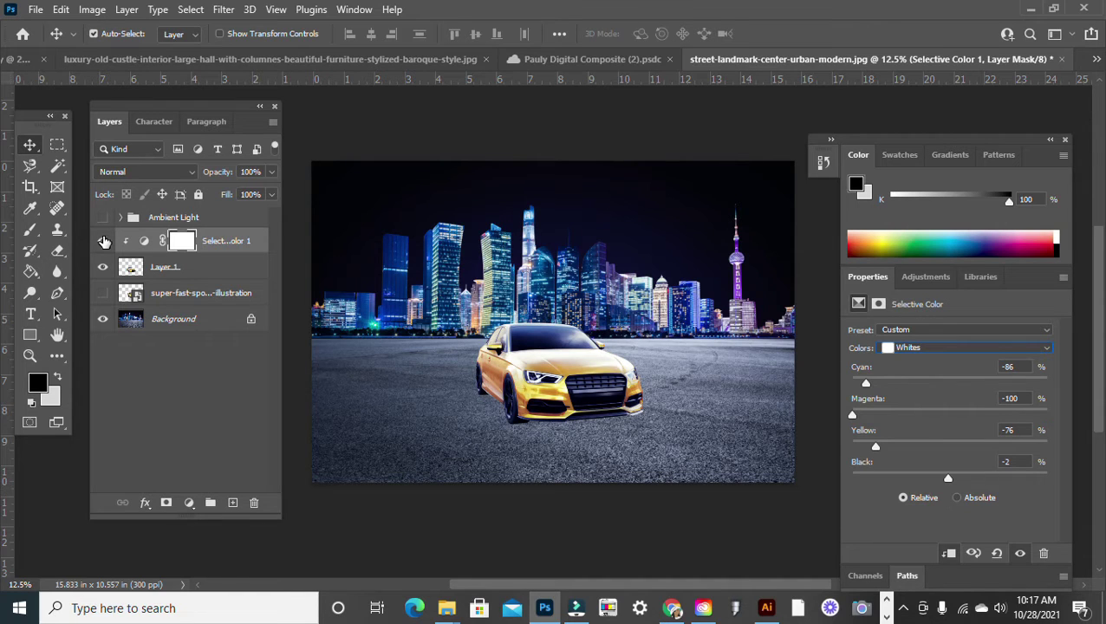
left_click(103, 243)
left_click(103, 242)
left_click(103, 242)
left_click(103, 243)
left_click(103, 242)
left_click(103, 242)
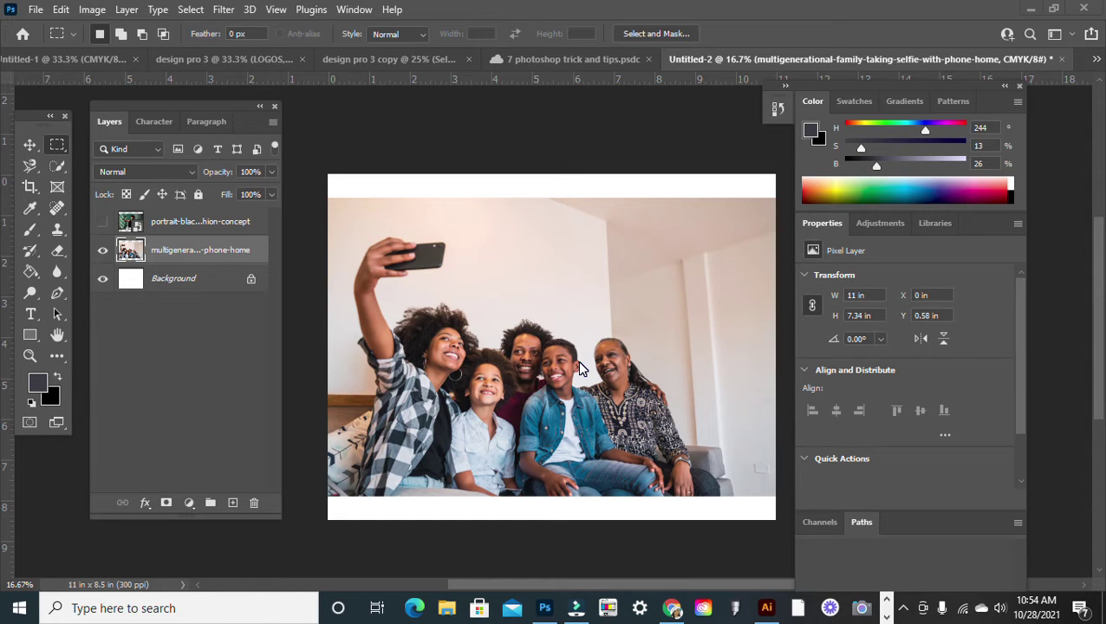
- Select the wall above and to the left of the family with the Quick Selection Tool and delete it
right_click(196, 253)
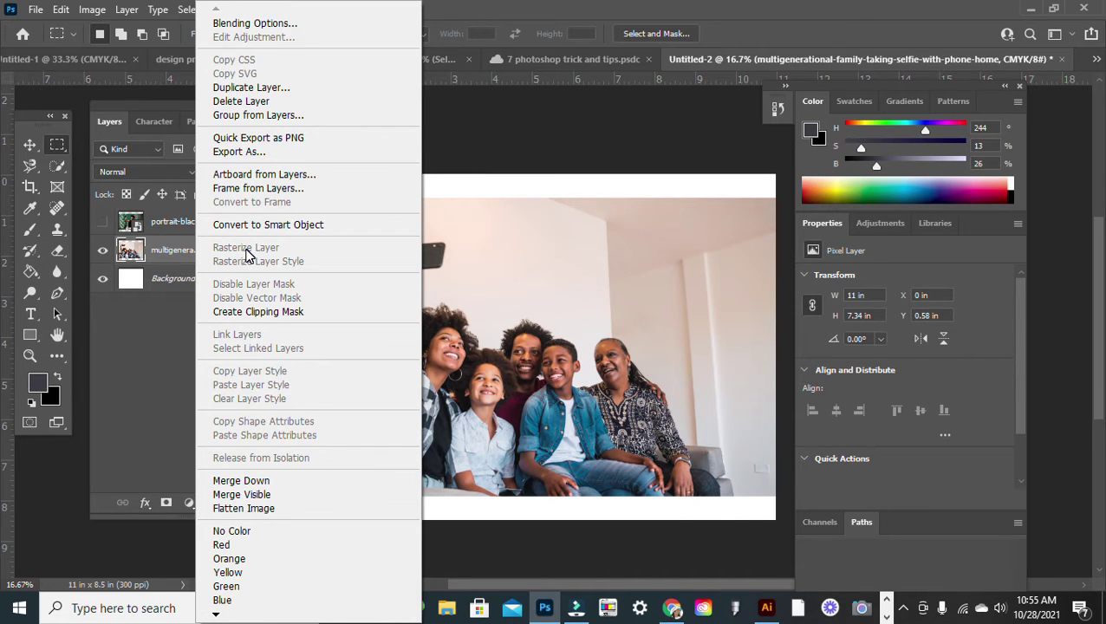
left_click(186, 257)
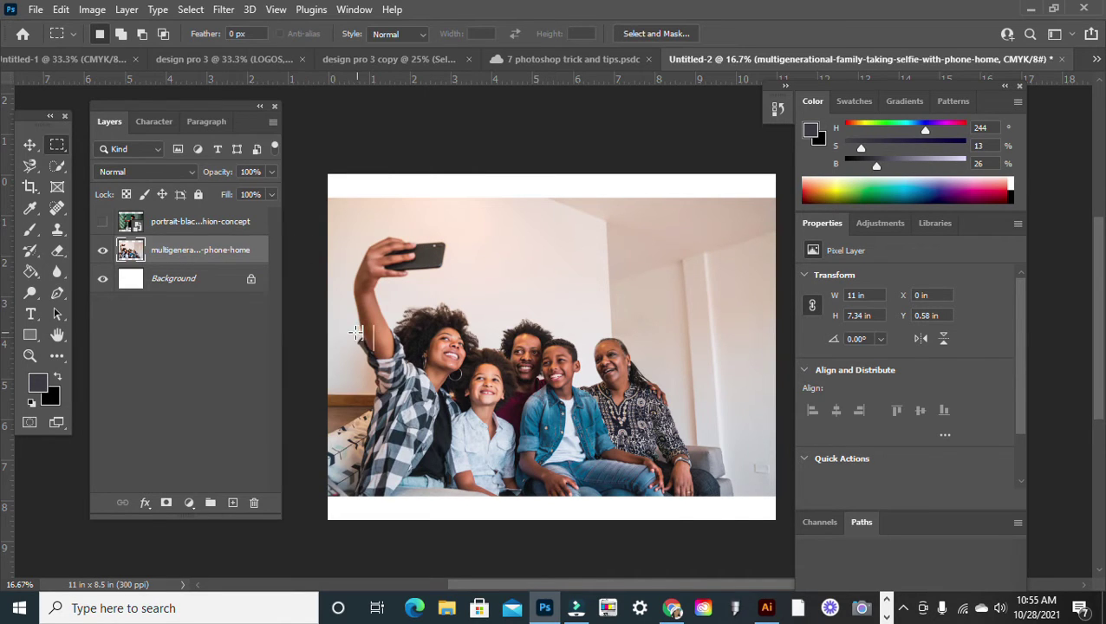
left_click(55, 174)
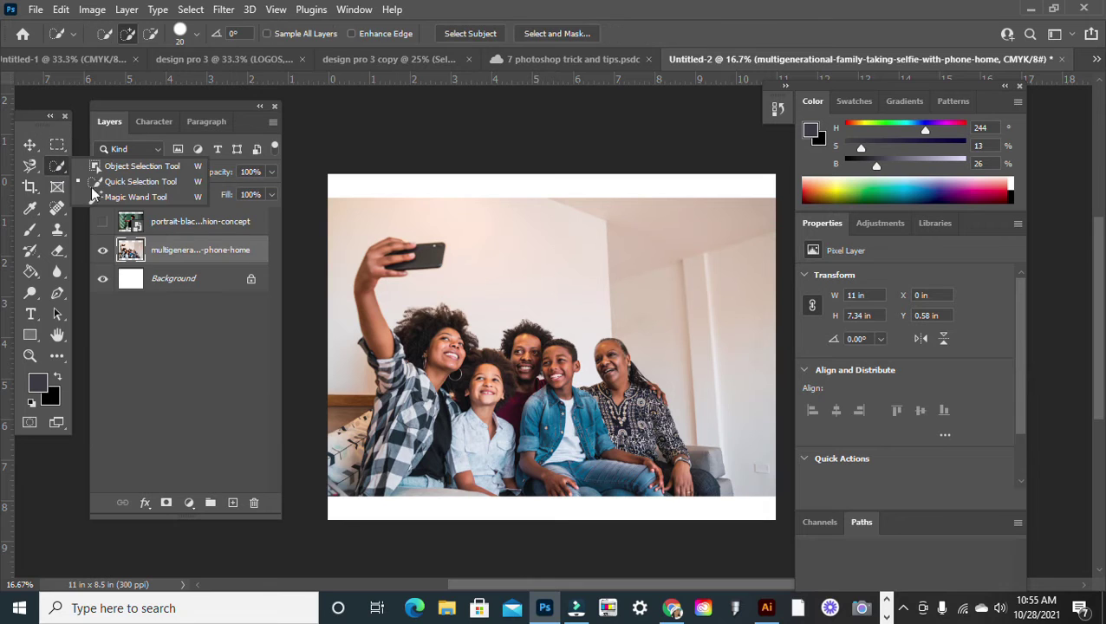
left_click(338, 406)
left_click_drag(339, 404, 345, 364)
mouse_move(344, 311)
left_mouse_down()
mouse_move(355, 234)
mouse_move(370, 220)
left_mouse_up()
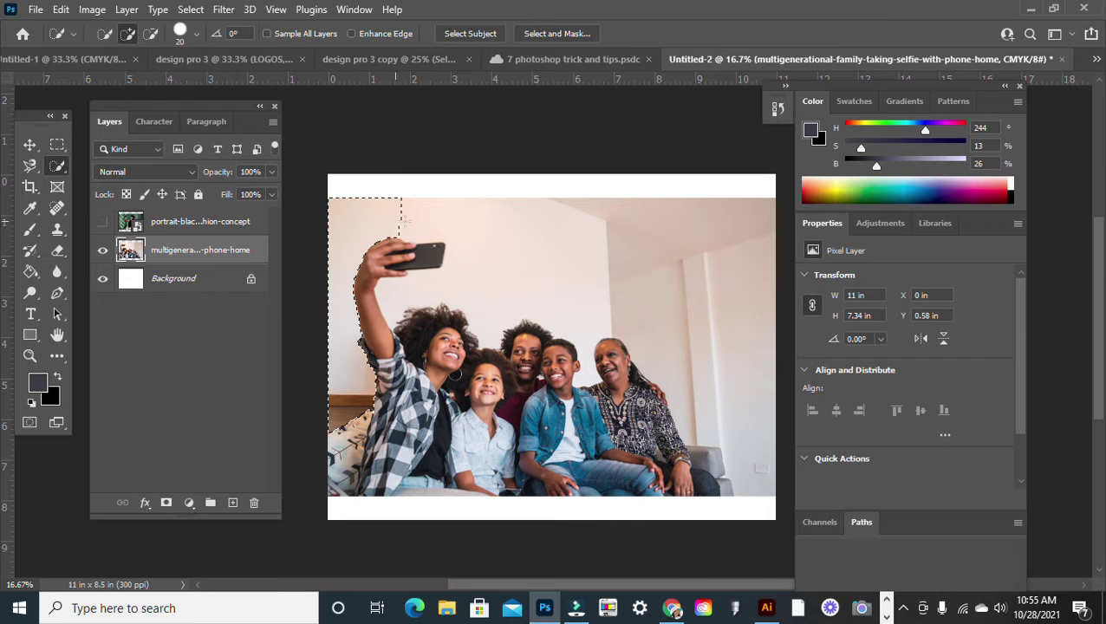
left_click_drag(478, 245, 495, 270)
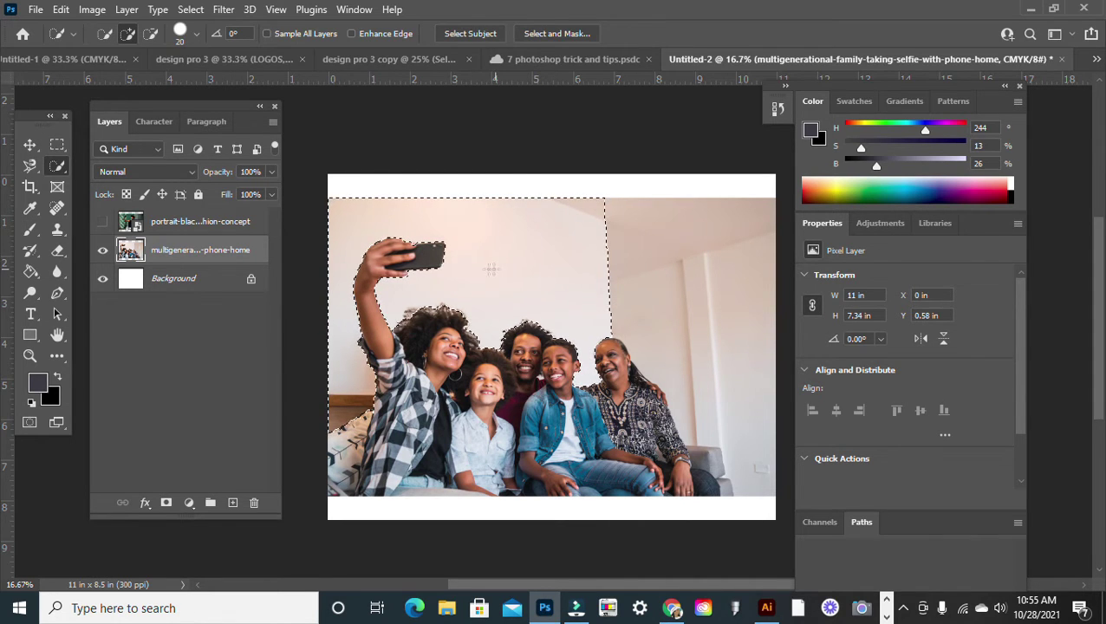
key("Delete")
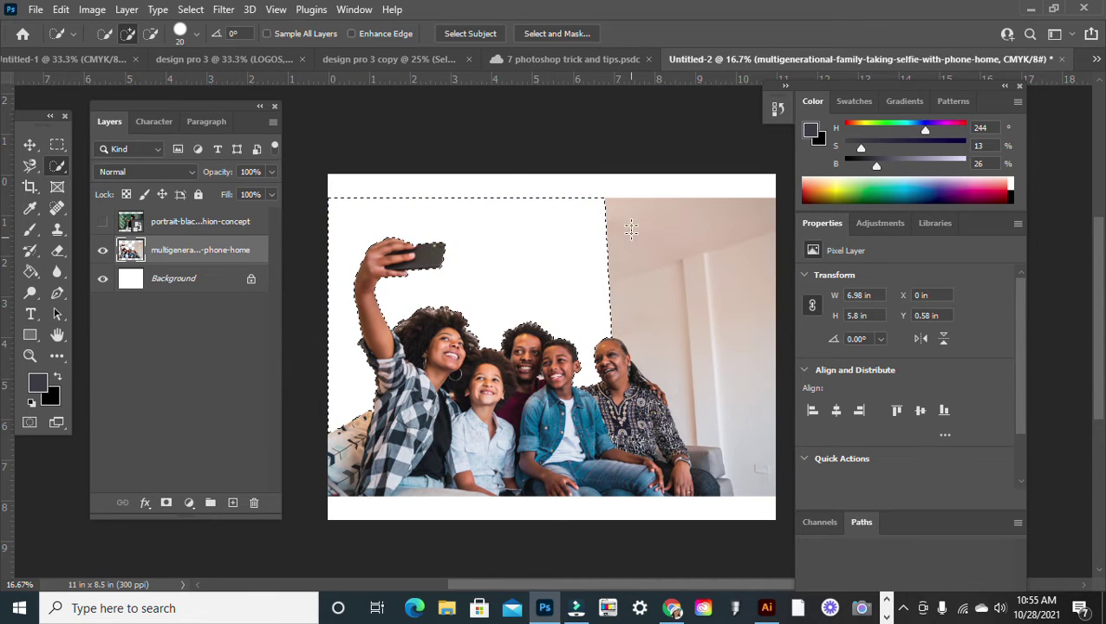
- Select and delete the remaining wall to the right of the family, then clear the selection
left_click_drag(645, 223, 692, 252)
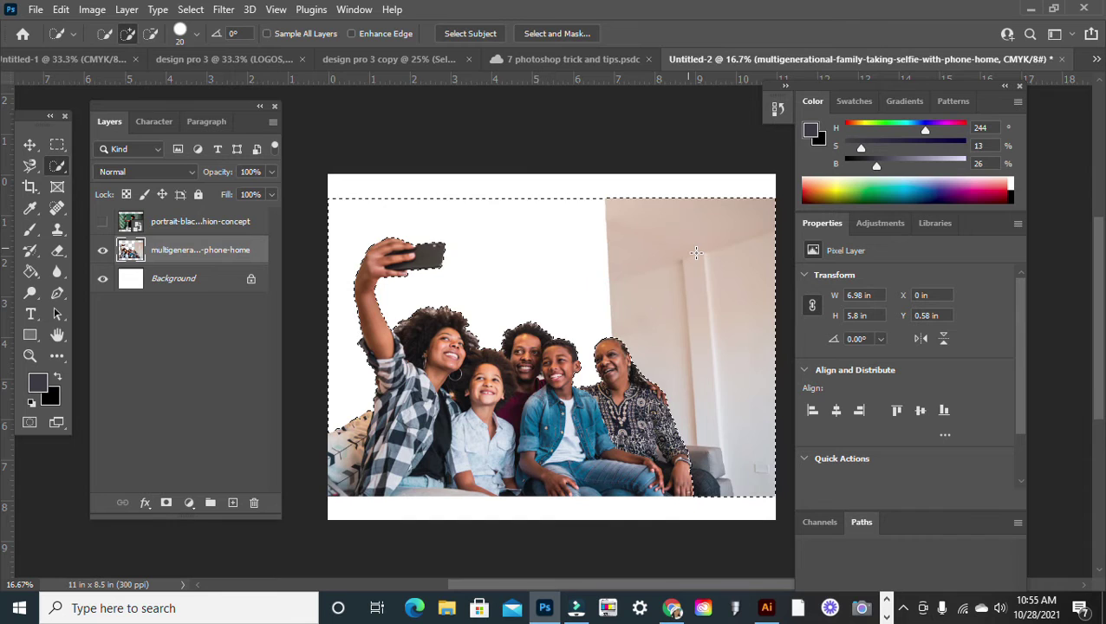
key("Delete")
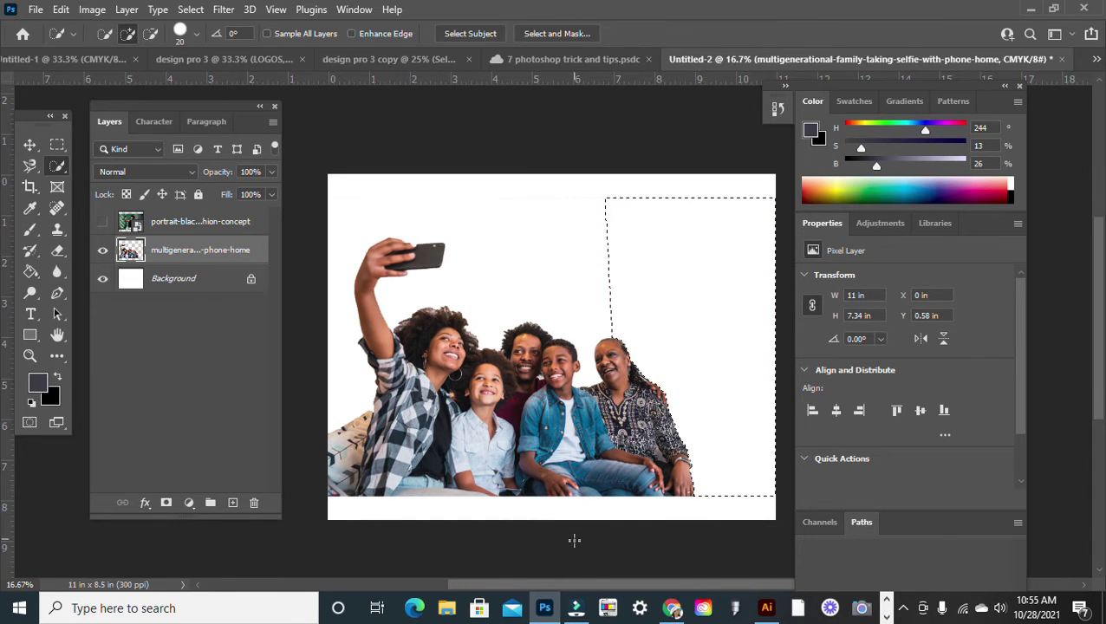
key("m")
left_click(614, 518)
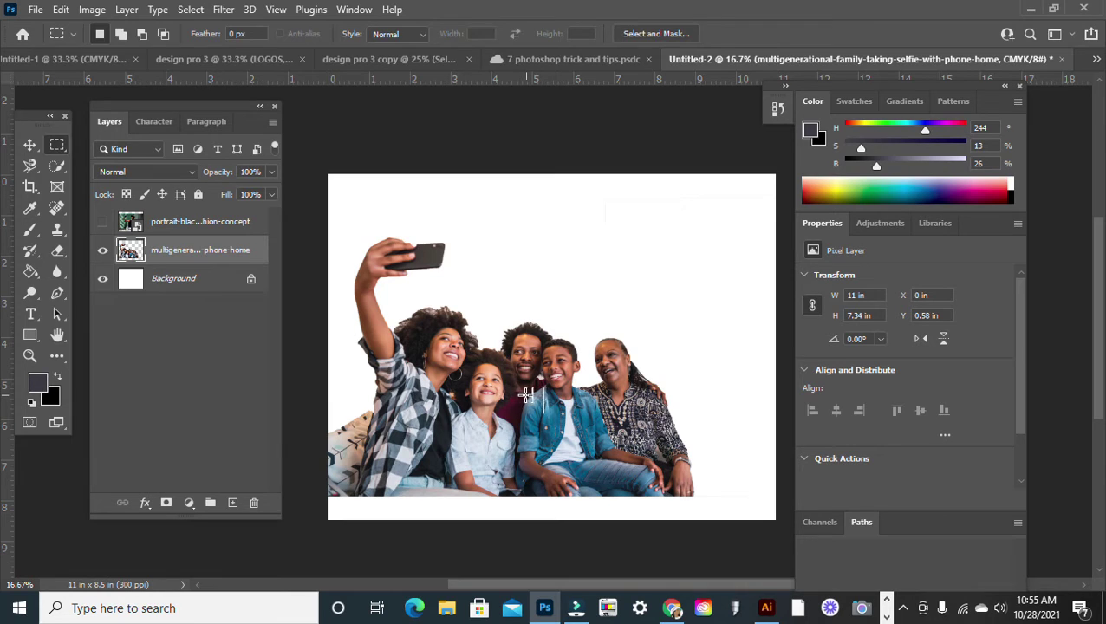
- Move the family cutout down to the canvas's bottom edge and erase the leftover background lines with a 400 px Eraser
key("v")
left_click_drag(520, 394, 520, 417)
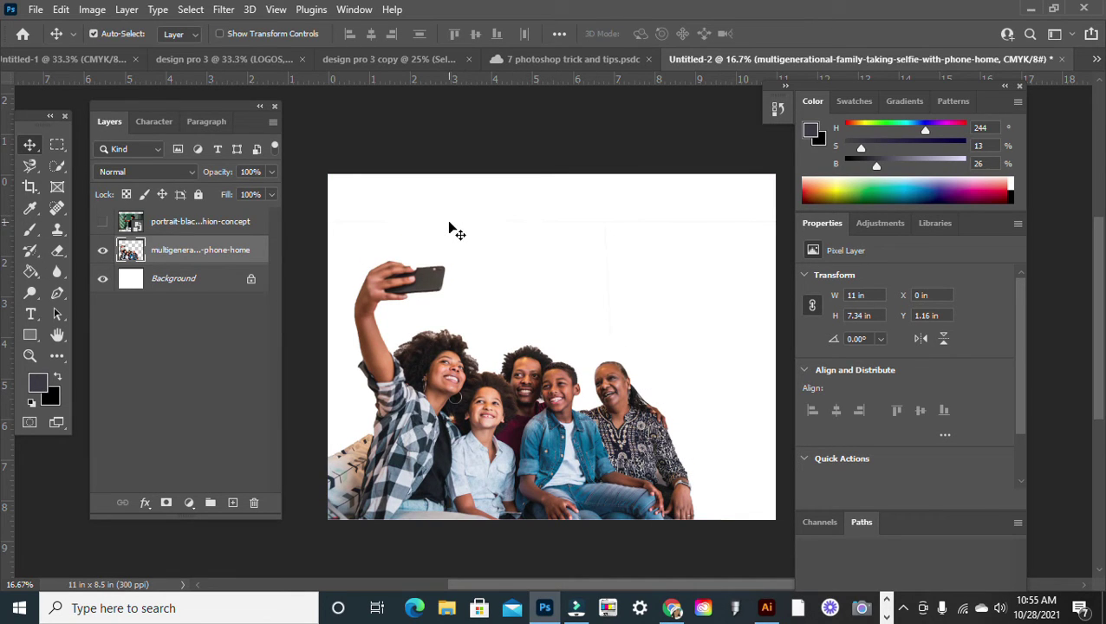
key("e")
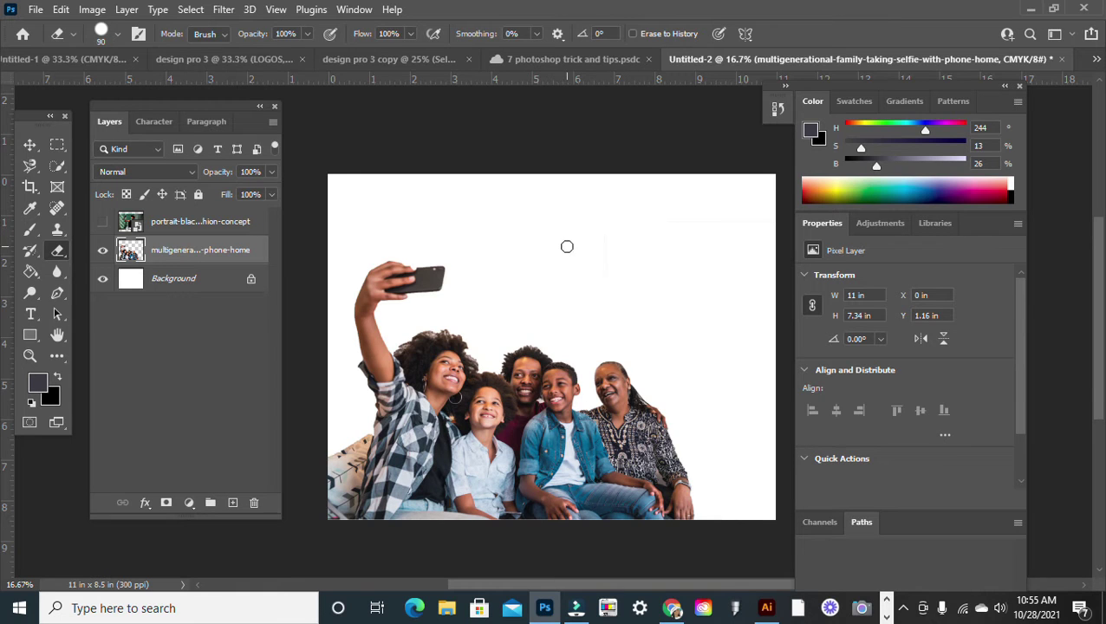
key("bracketright")
key("bracketright")
key("bracketright")
key("bracketright")
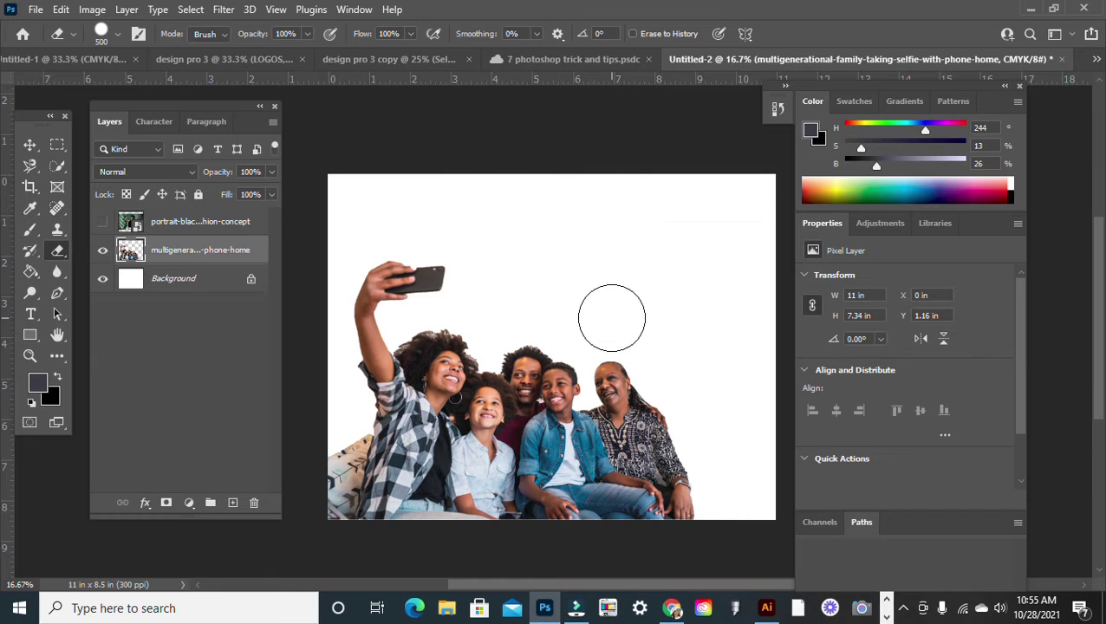
key("bracketleft")
key("bracketleft")
key("bracketleft")
key("bracketleft")
key("bracketleft")
key("bracketleft")
key("bracketright")
key("bracketright")
key("bracketright")
key("bracketright")
key("bracketright")
left_click_drag(672, 227, 751, 234)
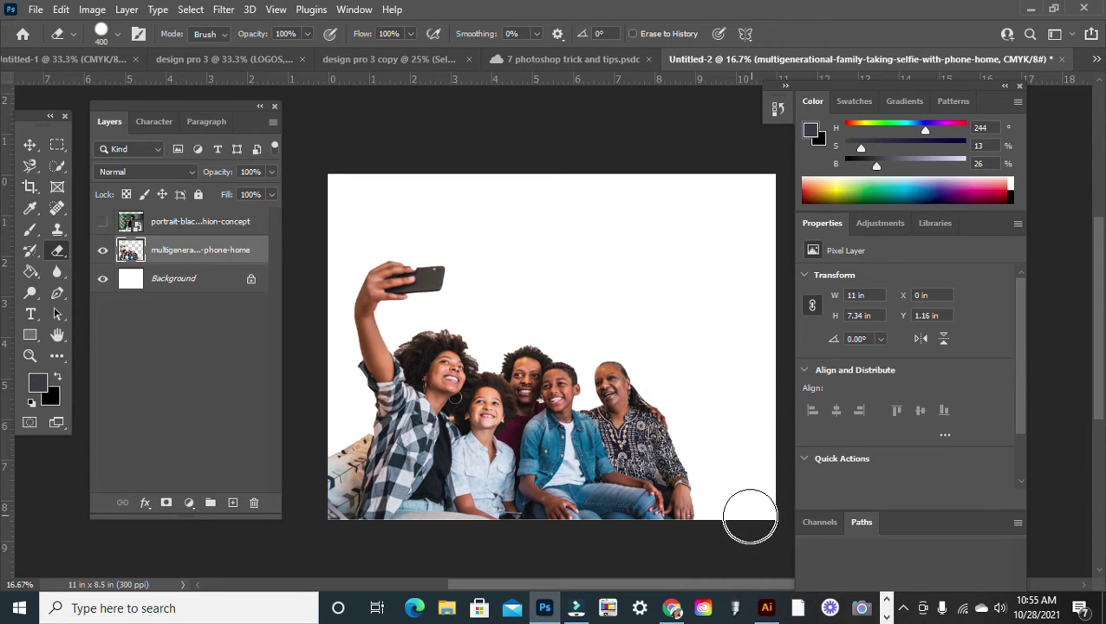
- Hide the family layer, show the portrait layer of the man and move it down to the canvas's bottom edge
key("v")
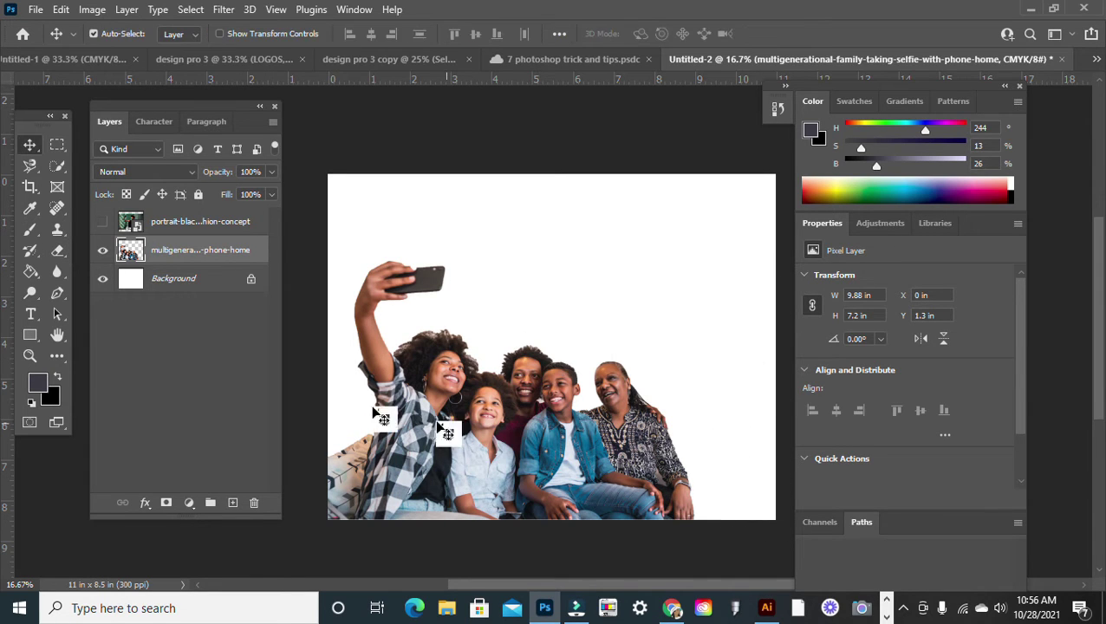
left_click(102, 252)
left_click(102, 222)
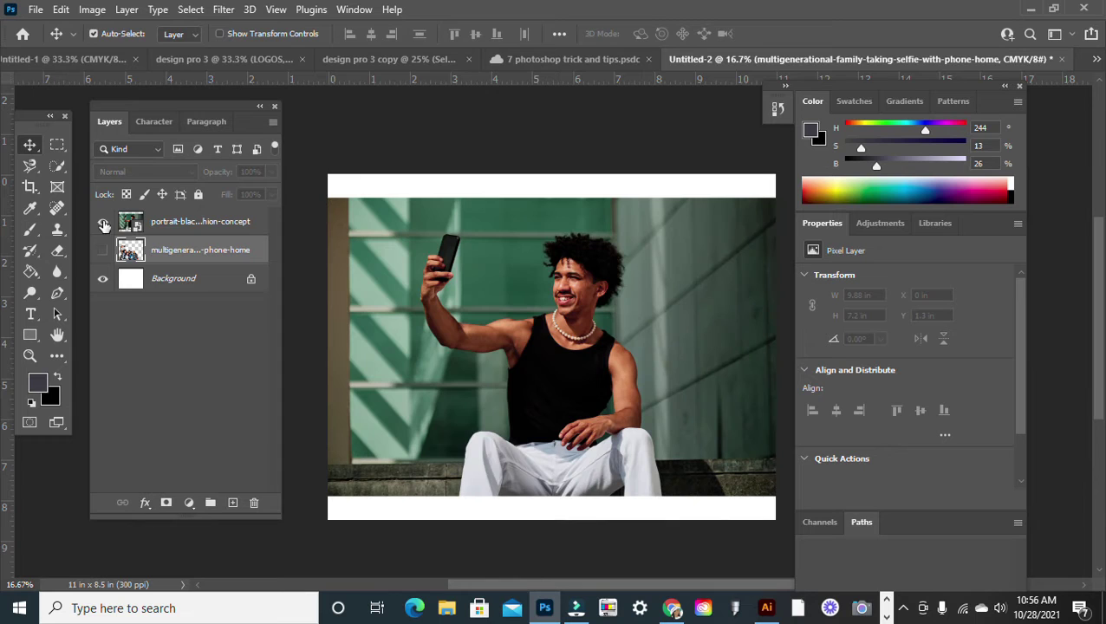
left_click_drag(382, 397, 378, 422)
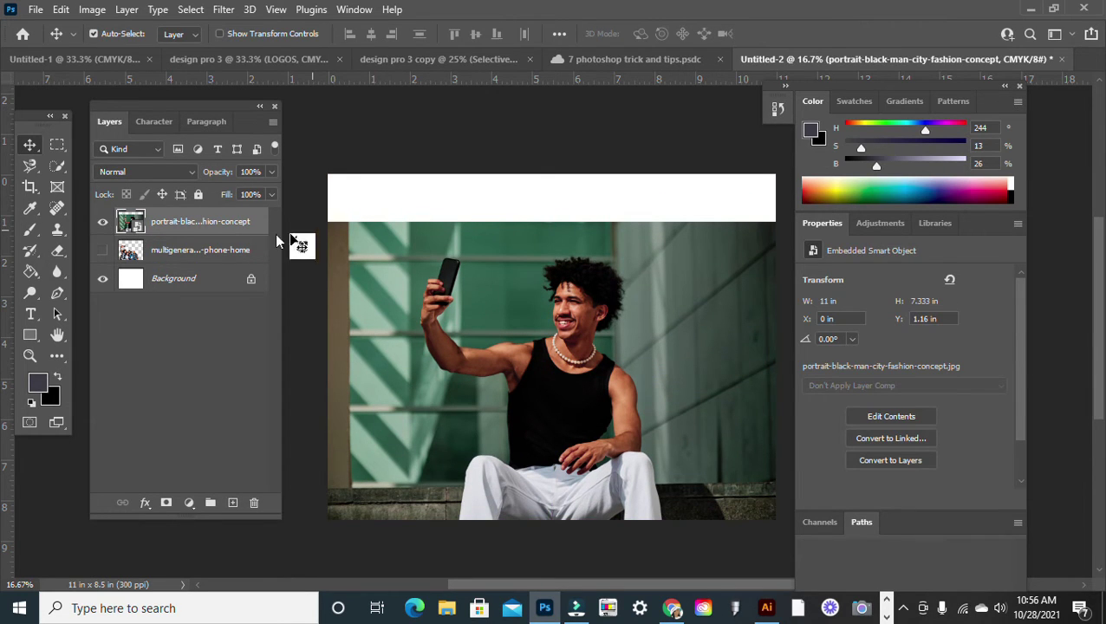
- Choose the Quick Selection Tool and rasterize the man's portrait layer
left_click(58, 169)
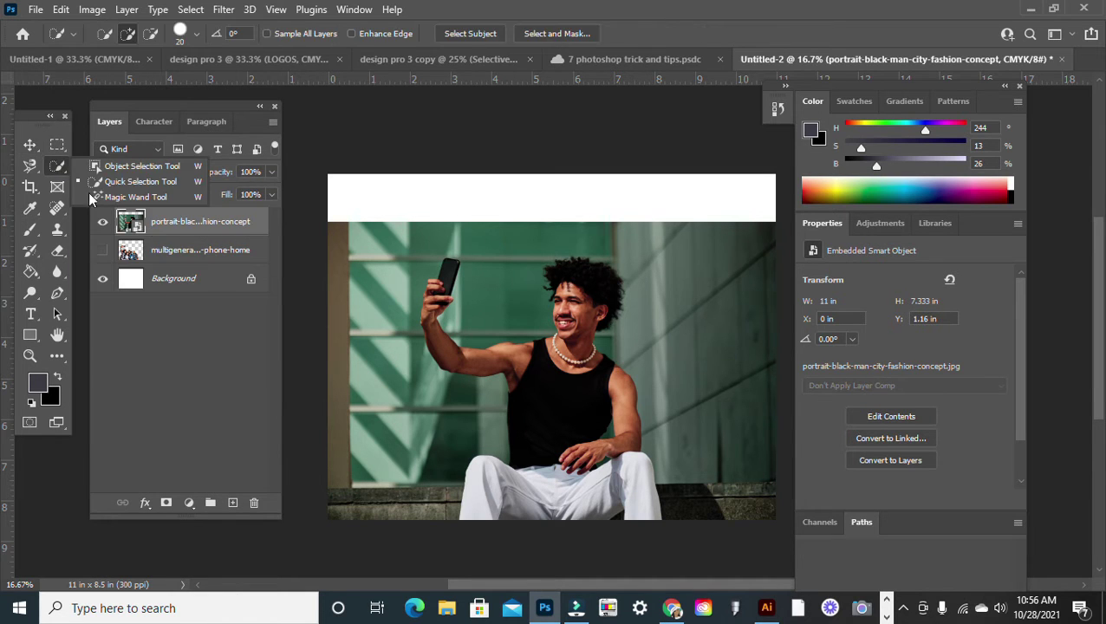
left_click(208, 225)
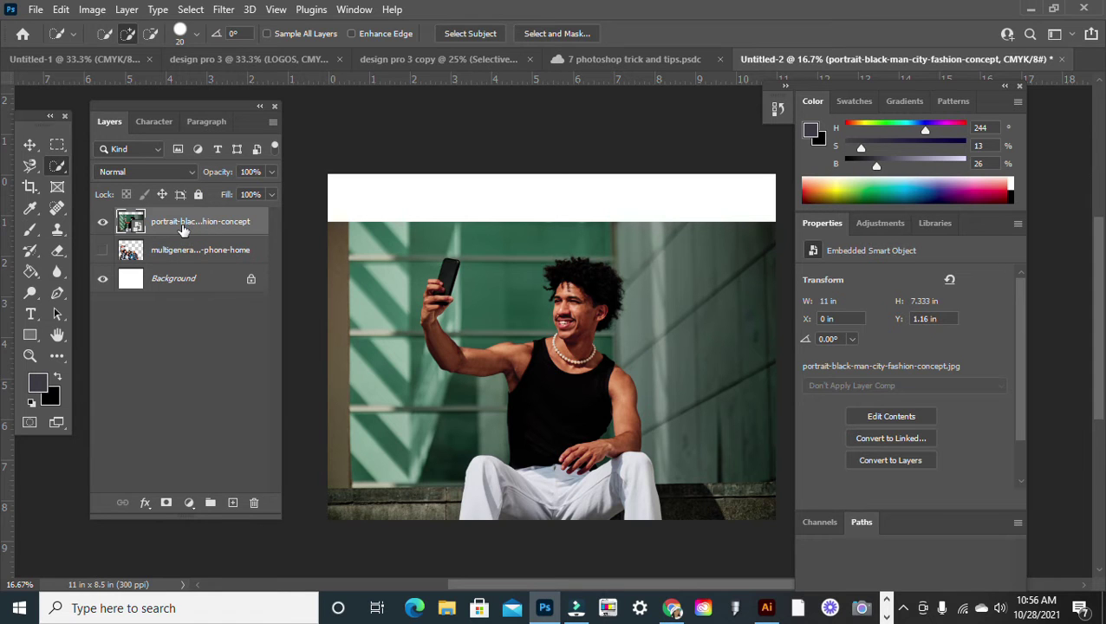
right_click(183, 229)
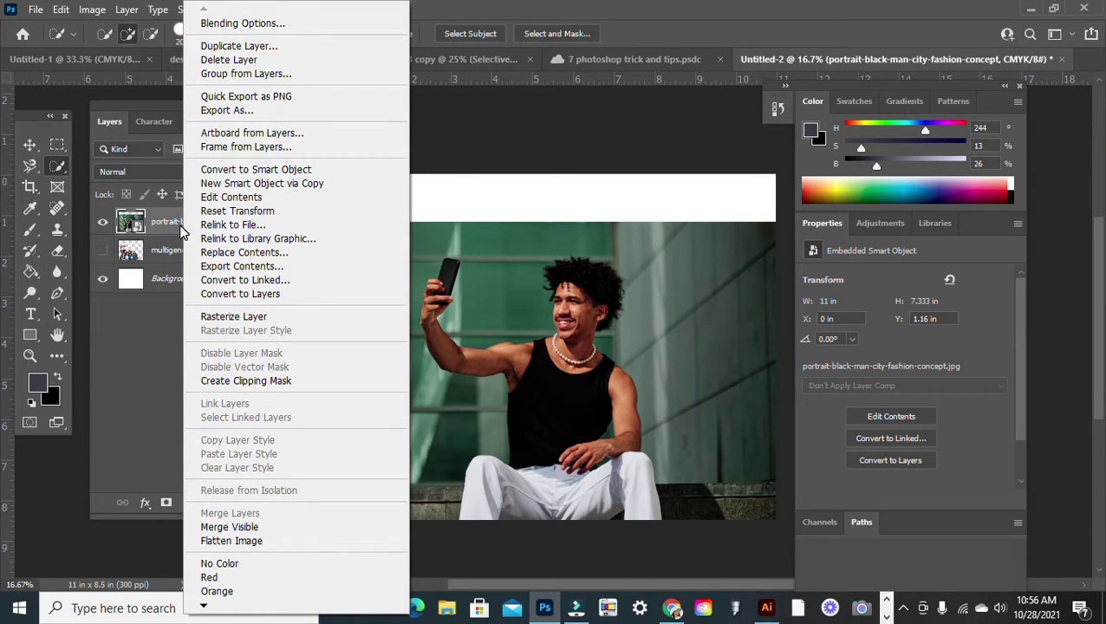
left_click(252, 323)
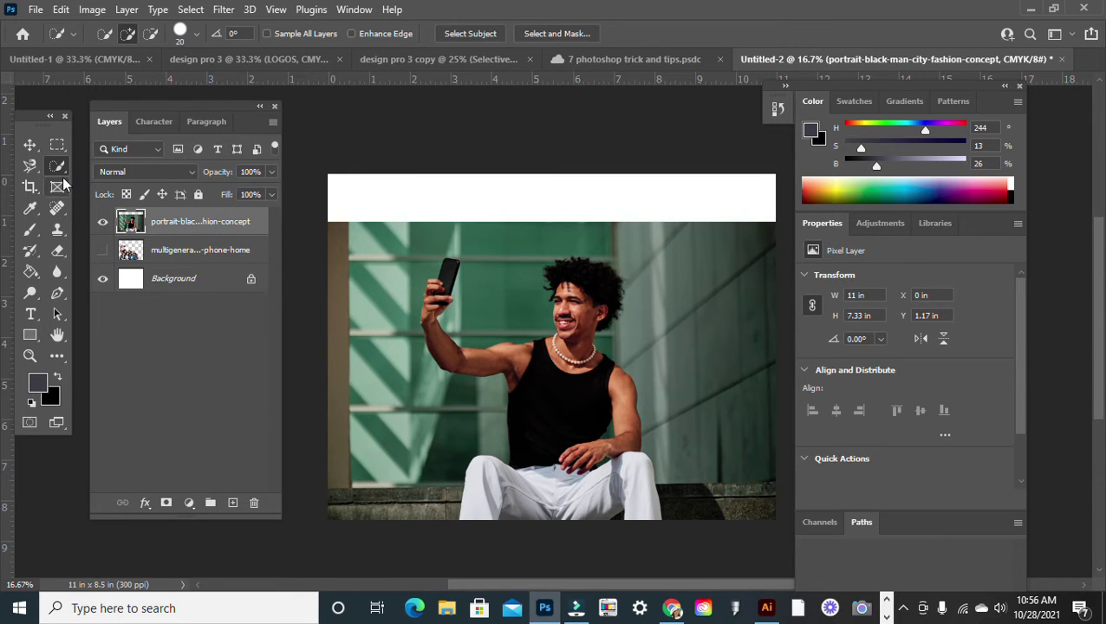
- Select and delete the background to the left of the man and between his phone and head
mouse_move(342, 506)
left_mouse_down()
mouse_move(416, 468)
mouse_move(450, 427)
mouse_move(455, 398)
mouse_move(390, 368)
mouse_move(342, 364)
mouse_move(365, 300)
left_mouse_up()
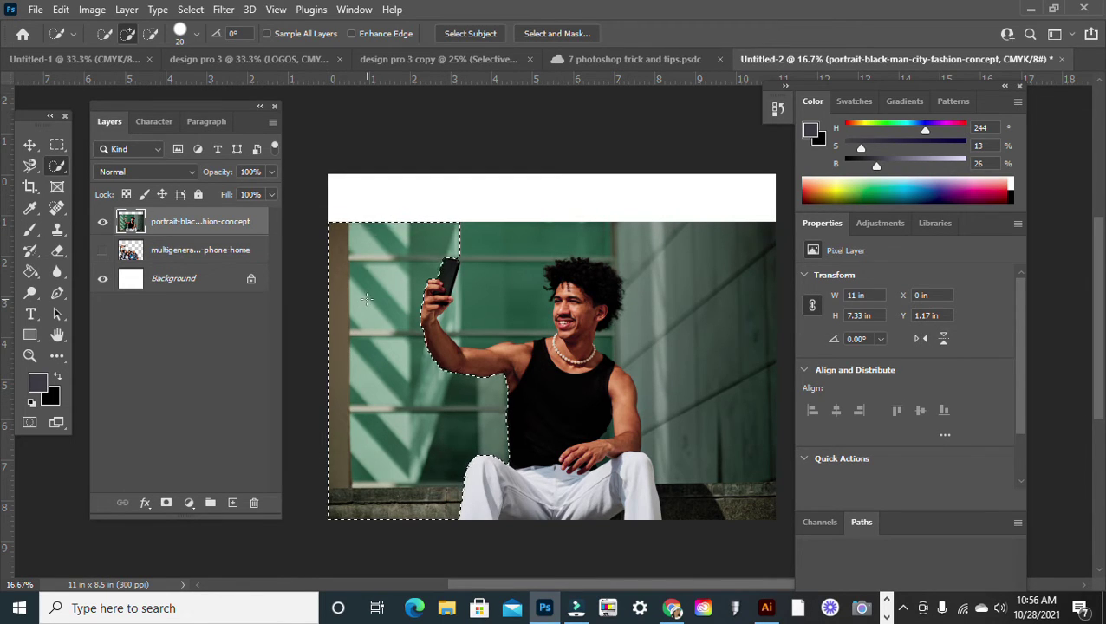
key("Delete")
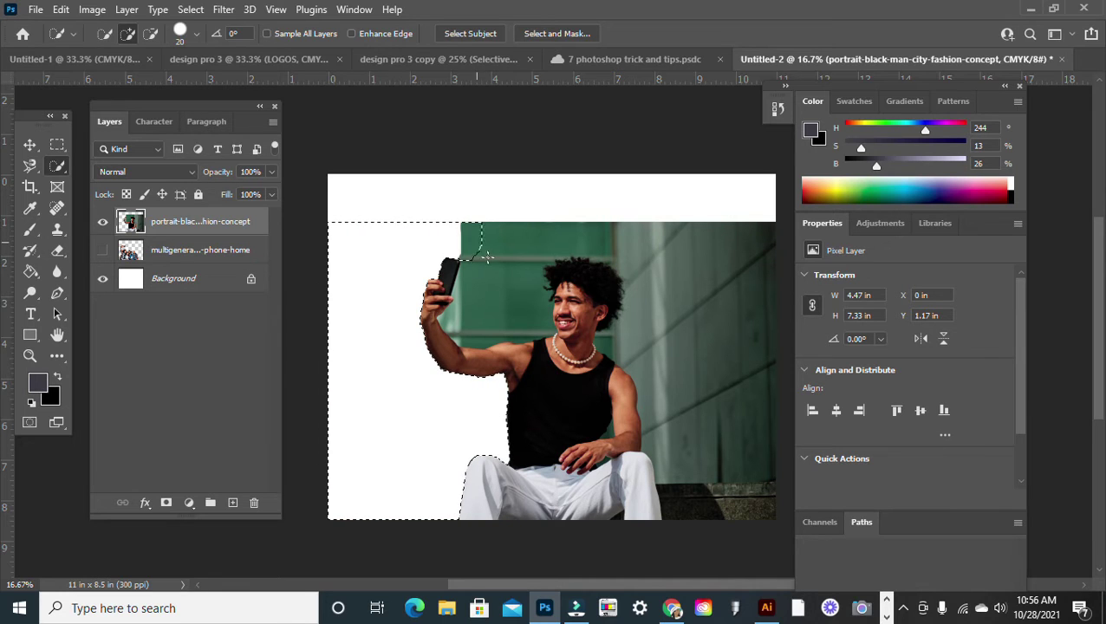
left_click_drag(503, 283, 508, 291)
key("Delete")
- Select and delete the green wall and the stone ledge to the right of the man
left_click_drag(639, 254, 698, 323)
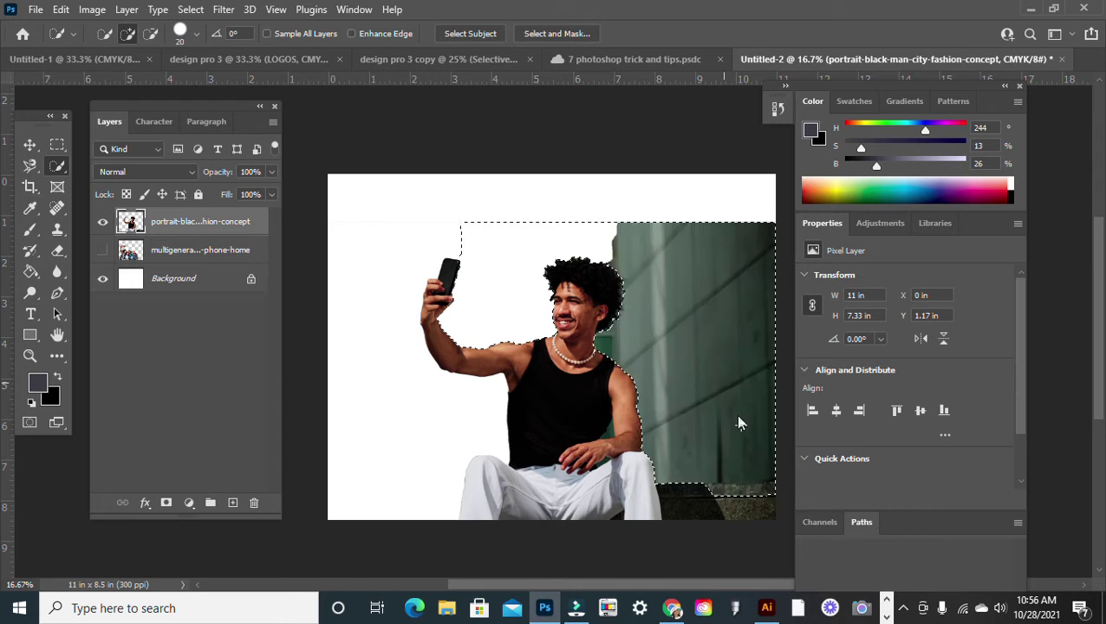
key("Delete")
left_click_drag(765, 521, 713, 501)
key("Delete")
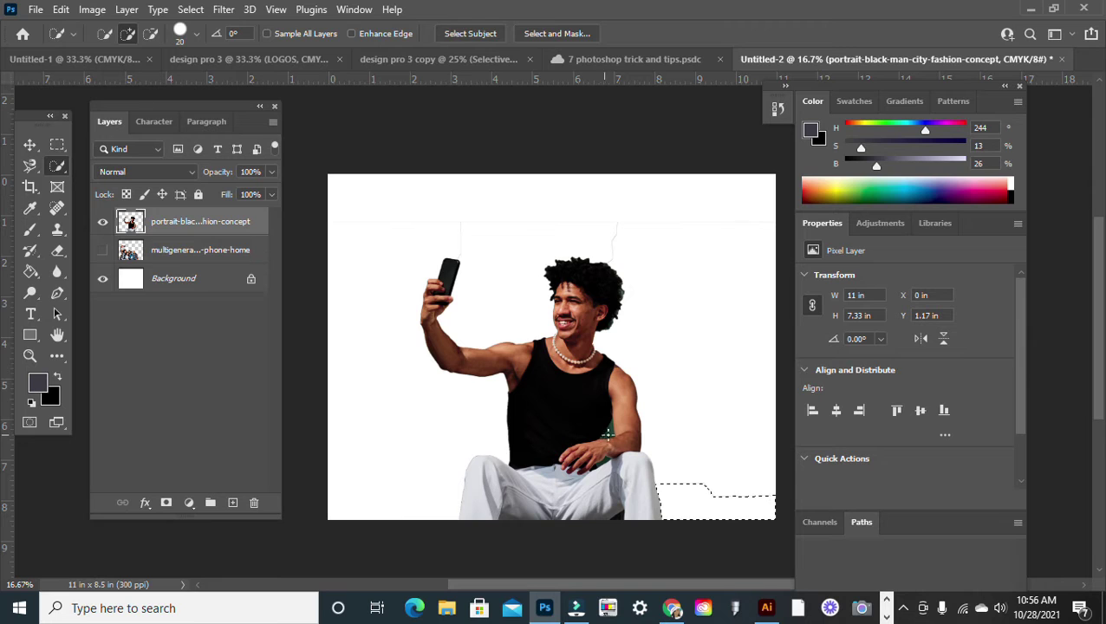
- Remove the green background remnant enclosed between the man's arm and torso, and clear the selection
key("ctrl+d")
left_click(604, 459)
key("ctrl+d")
- Erase the thin outline traces left beside the man's leg and above his head with the Eraser
key("e")
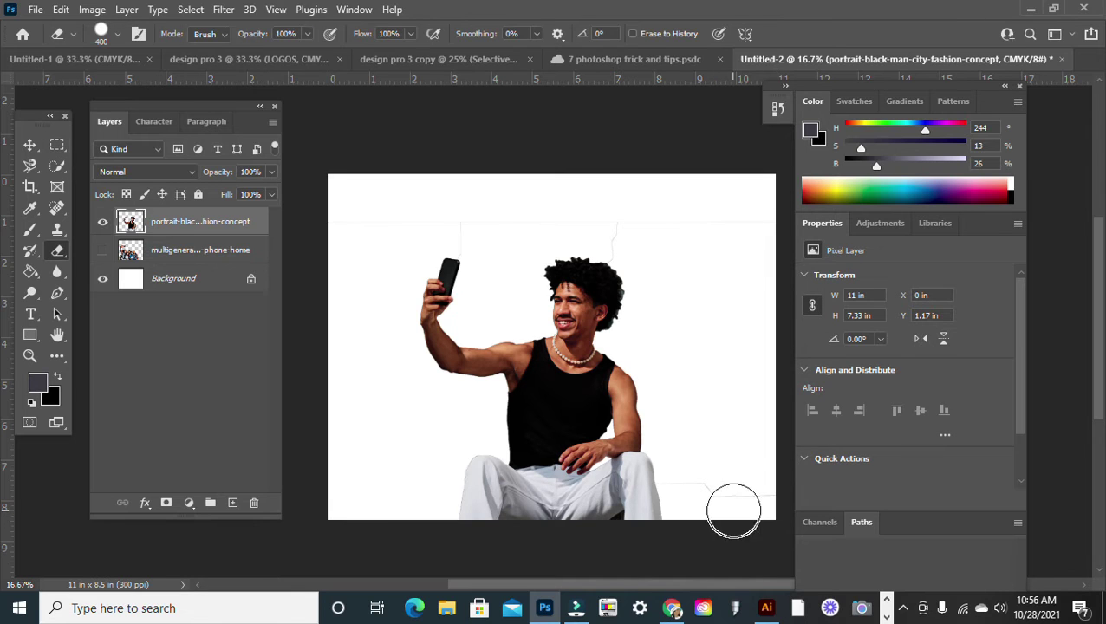
left_click_drag(750, 501, 683, 483)
mouse_move(757, 227)
left_mouse_down()
mouse_move(687, 216)
mouse_move(626, 223)
mouse_move(617, 235)
mouse_move(658, 216)
mouse_move(485, 200)
mouse_move(460, 217)
mouse_move(331, 222)
mouse_move(480, 215)
mouse_move(469, 229)
mouse_move(494, 218)
left_mouse_up()
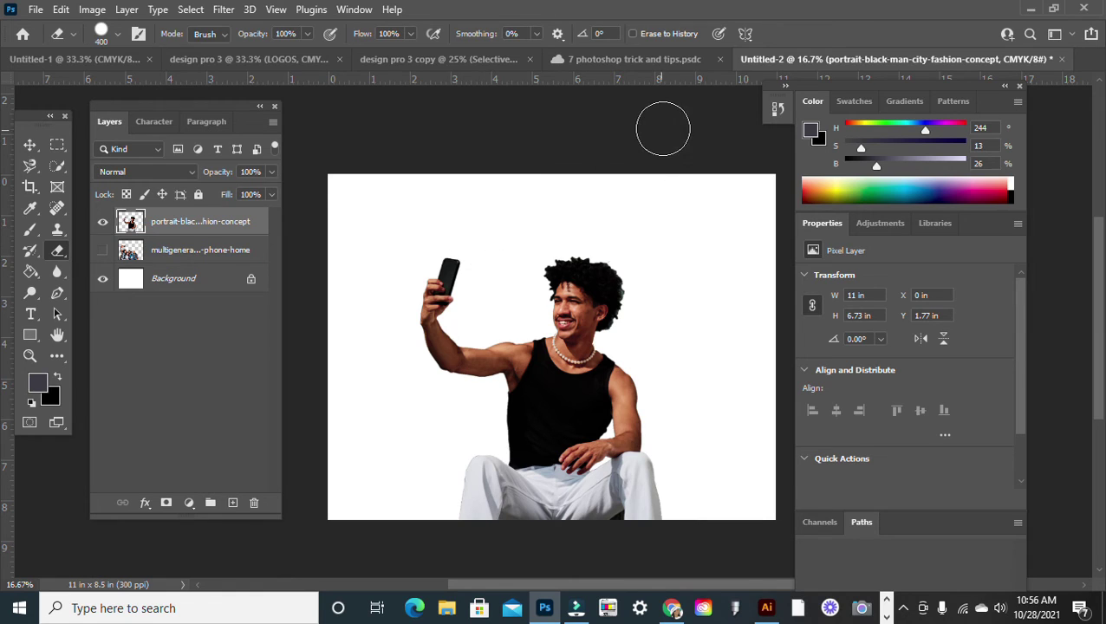
left_click(29, 145)
left_click(704, 562)
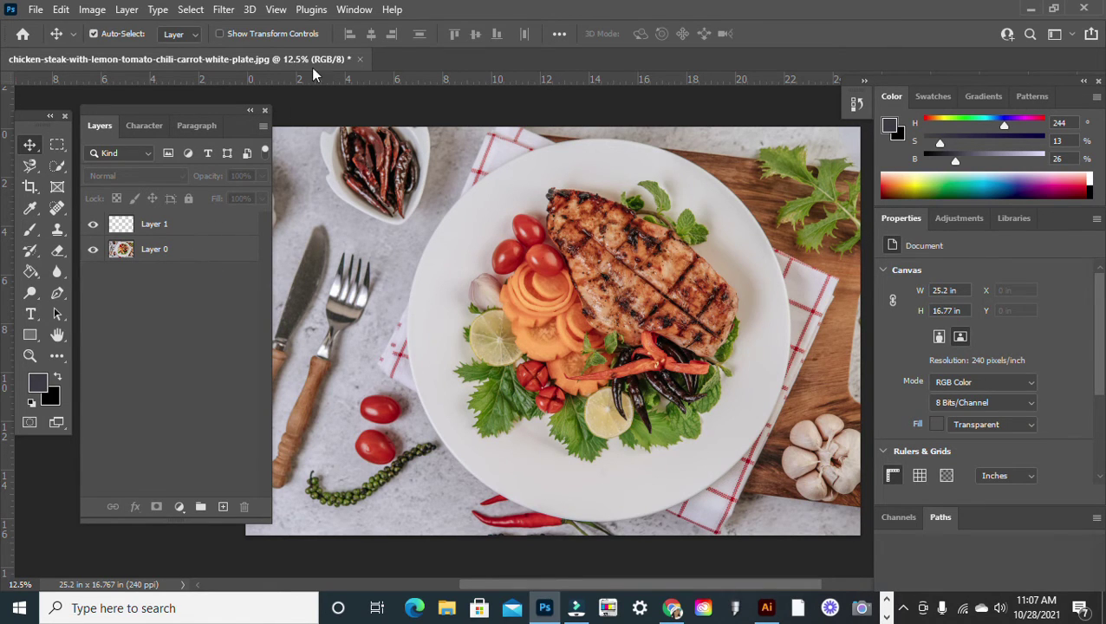
- Open a second window for the chicken-steak image and arrange both windows as 2-up Vertical
left_click(353, 9)
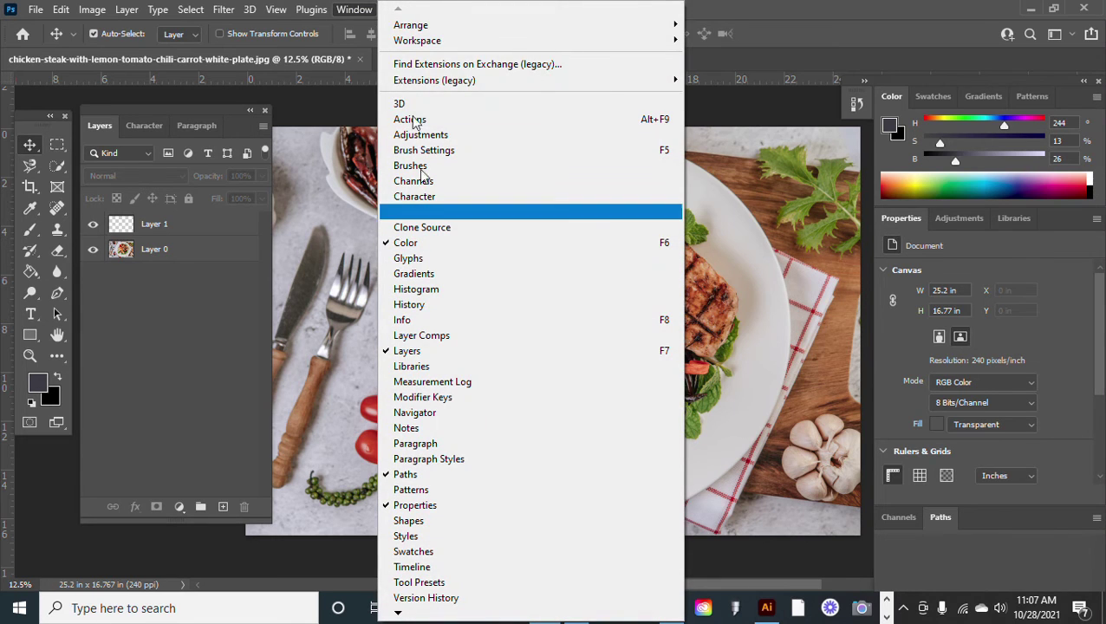
mouse_move(420, 29)
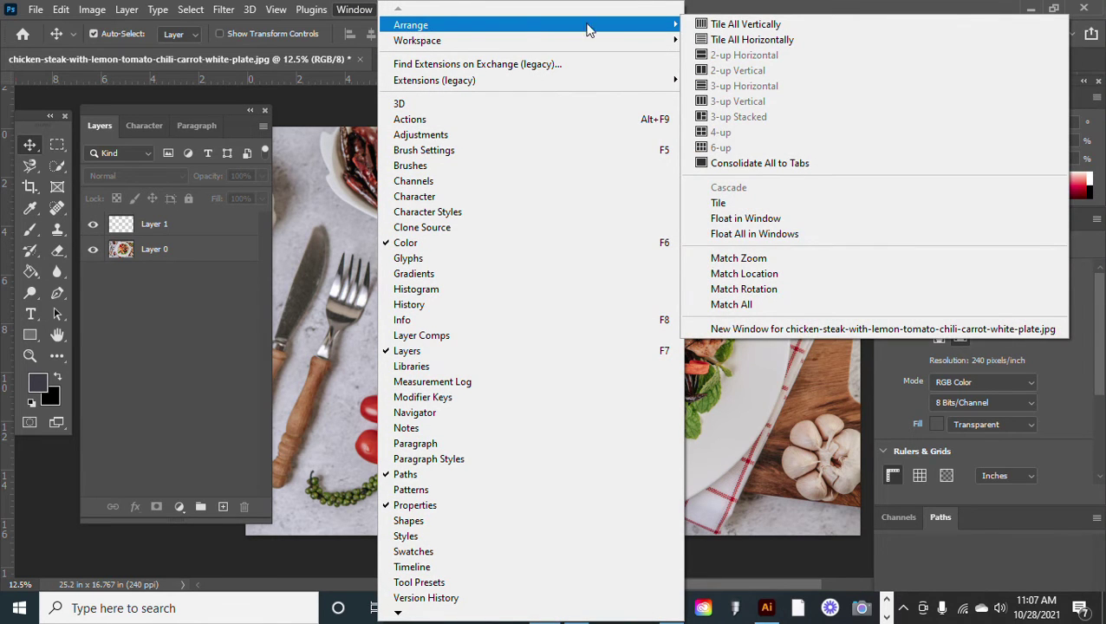
left_click(829, 328)
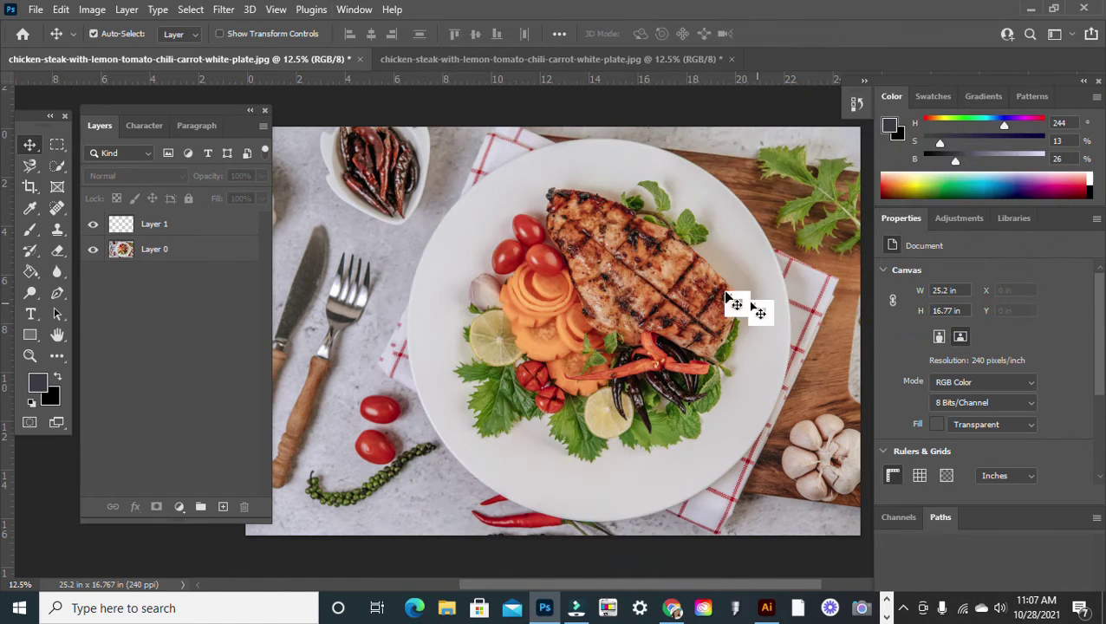
left_click_drag(581, 58, 412, 72)
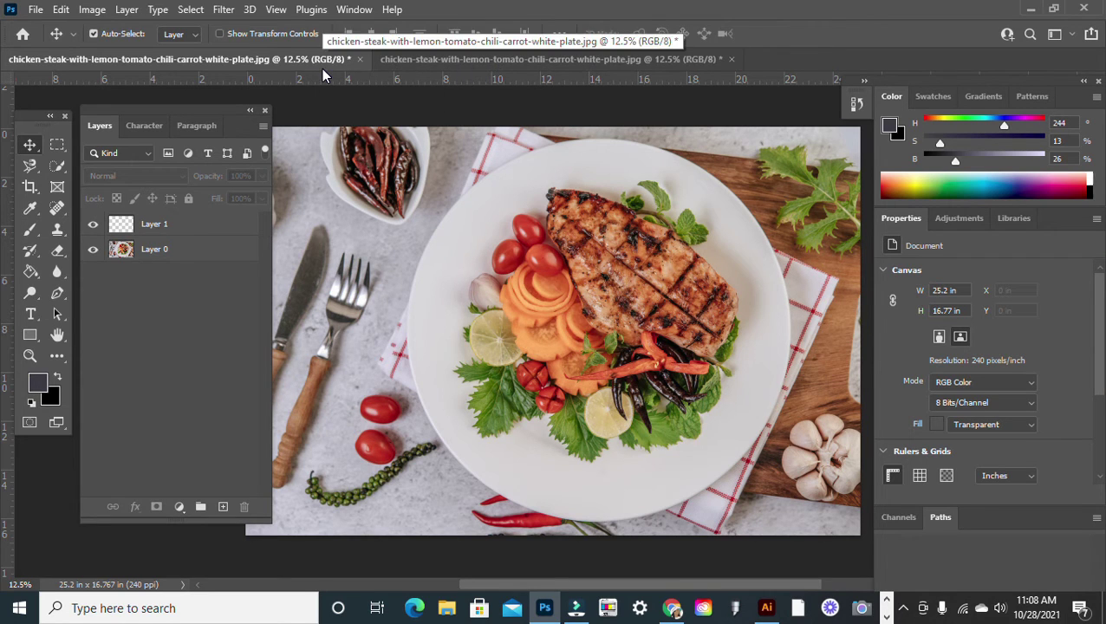
left_click(353, 10)
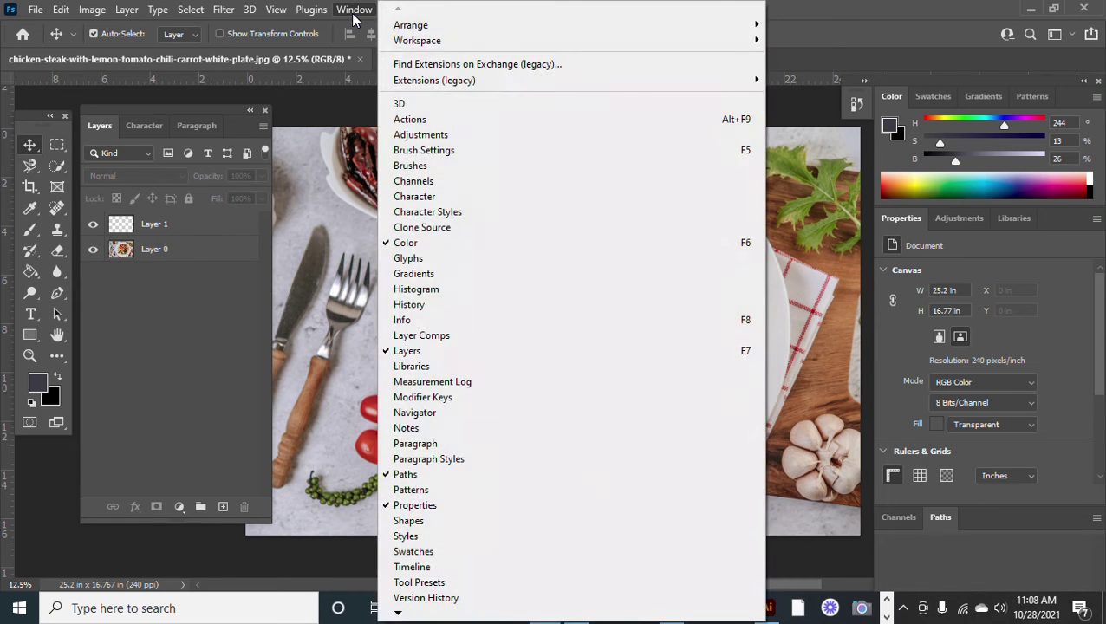
mouse_move(457, 23)
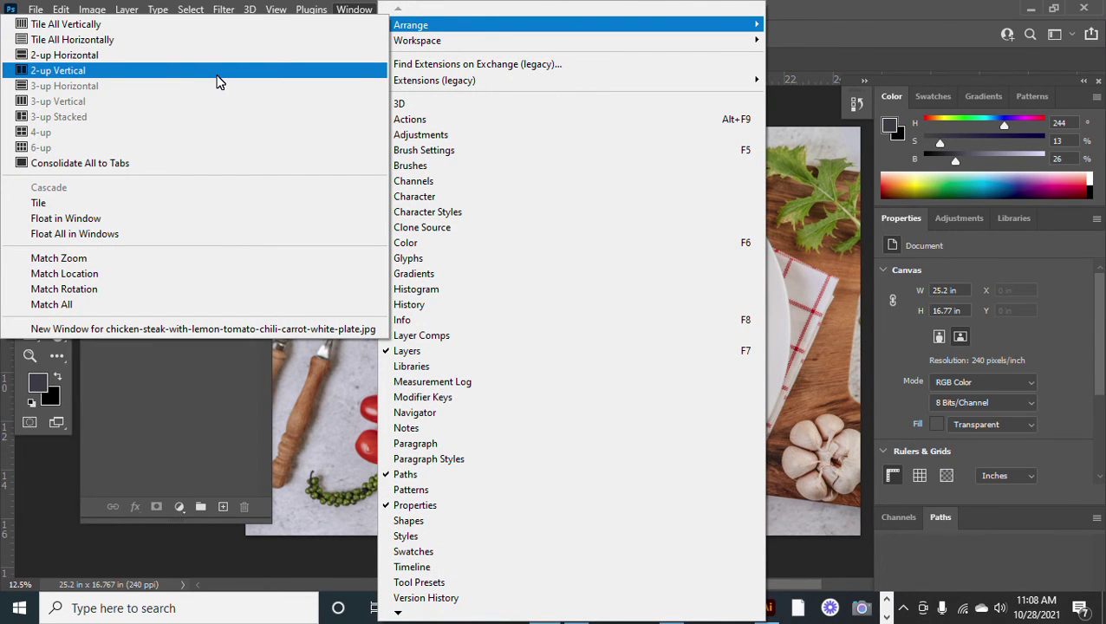
left_click(218, 81)
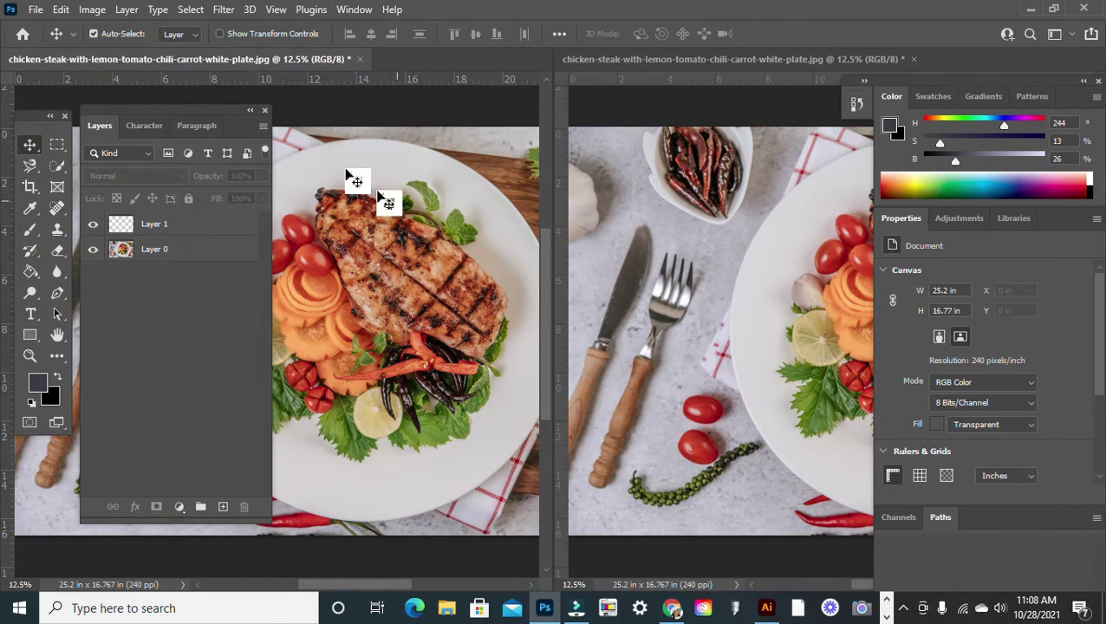
- Move the Layers panel between the two image views and select Layer 0
left_click_drag(190, 112, 531, 102)
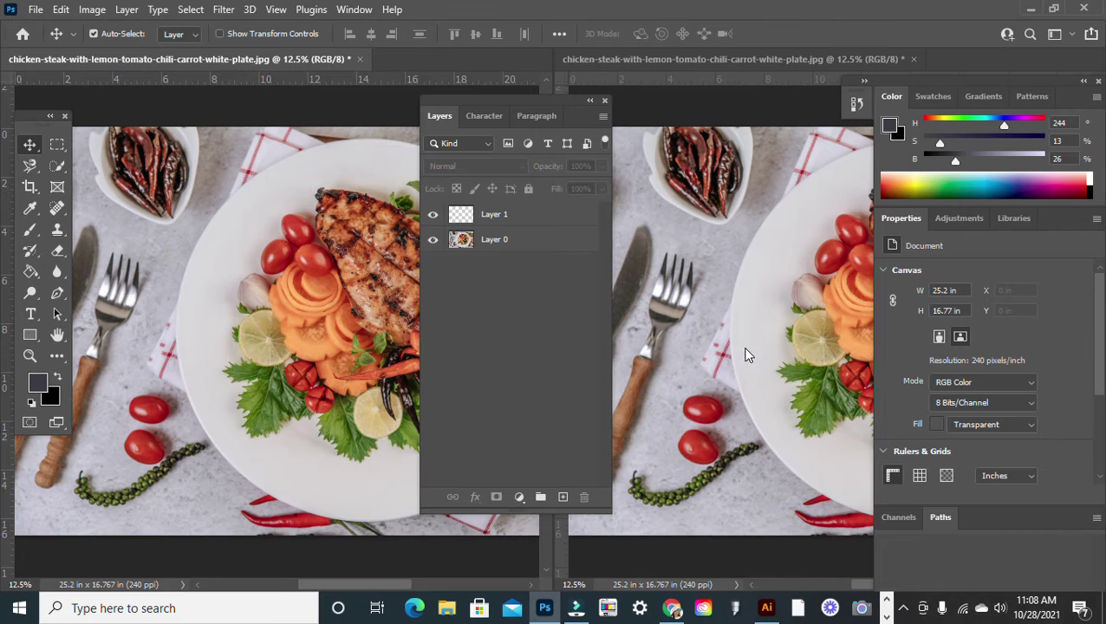
left_click(301, 290)
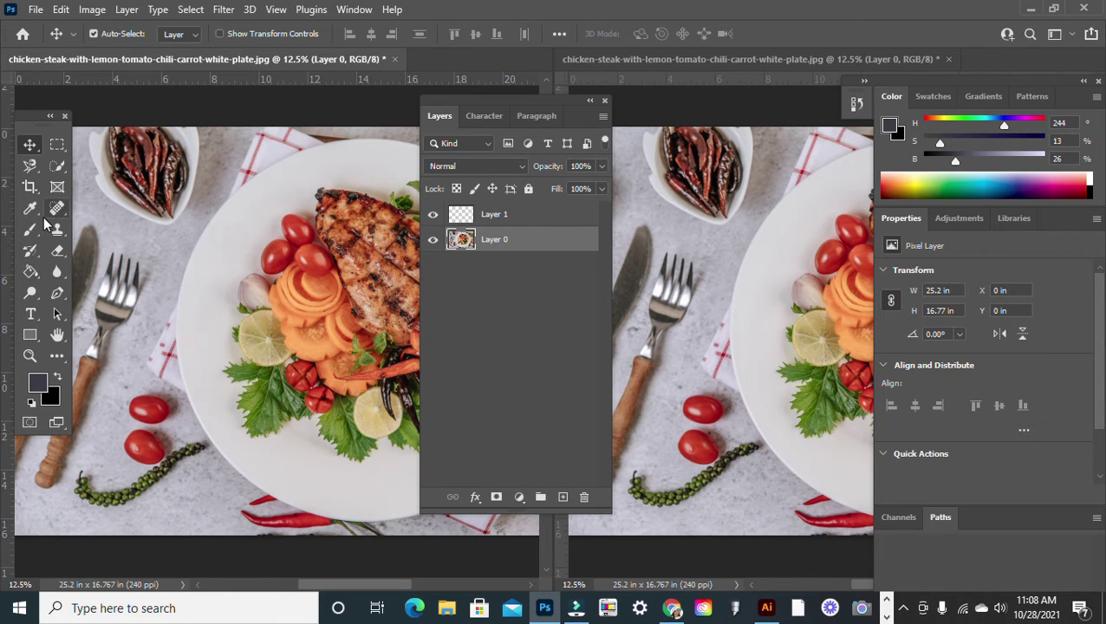
- Paint a dark test stroke with the Brush on the empty rim of the plate and undo it
key("b")
left_click(56, 166)
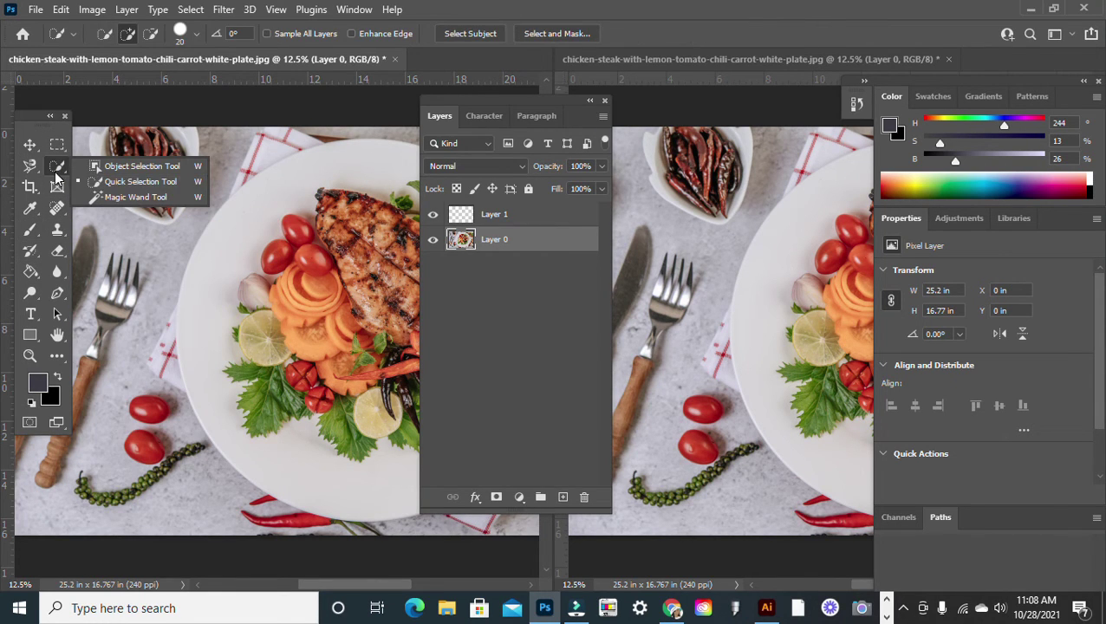
key("b")
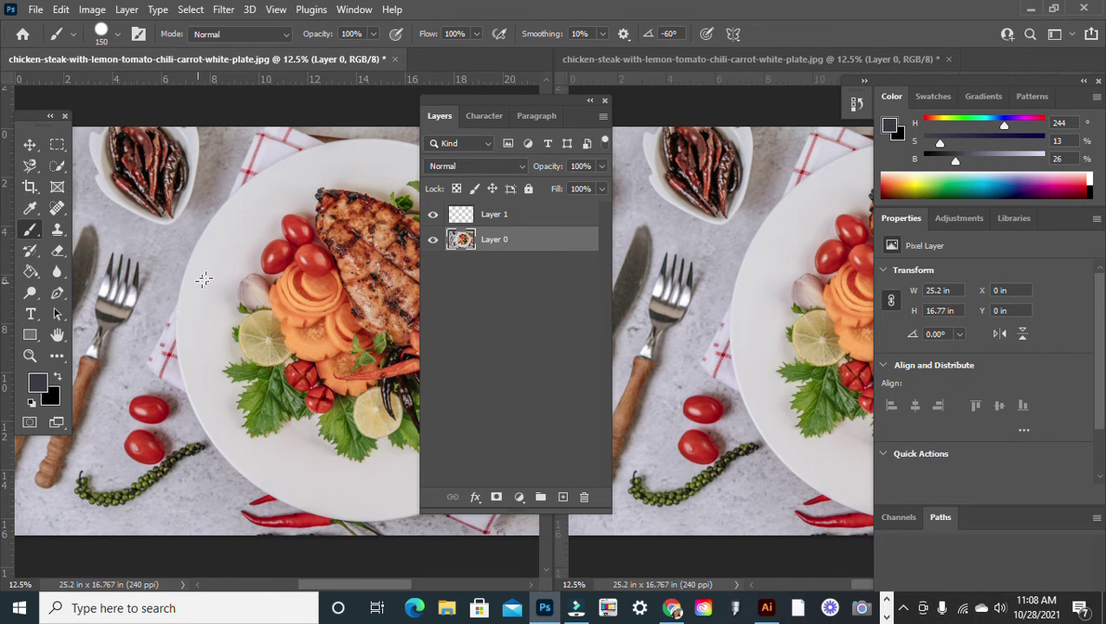
mouse_move(215, 266)
left_mouse_down()
mouse_move(207, 313)
mouse_move(218, 339)
left_mouse_up()
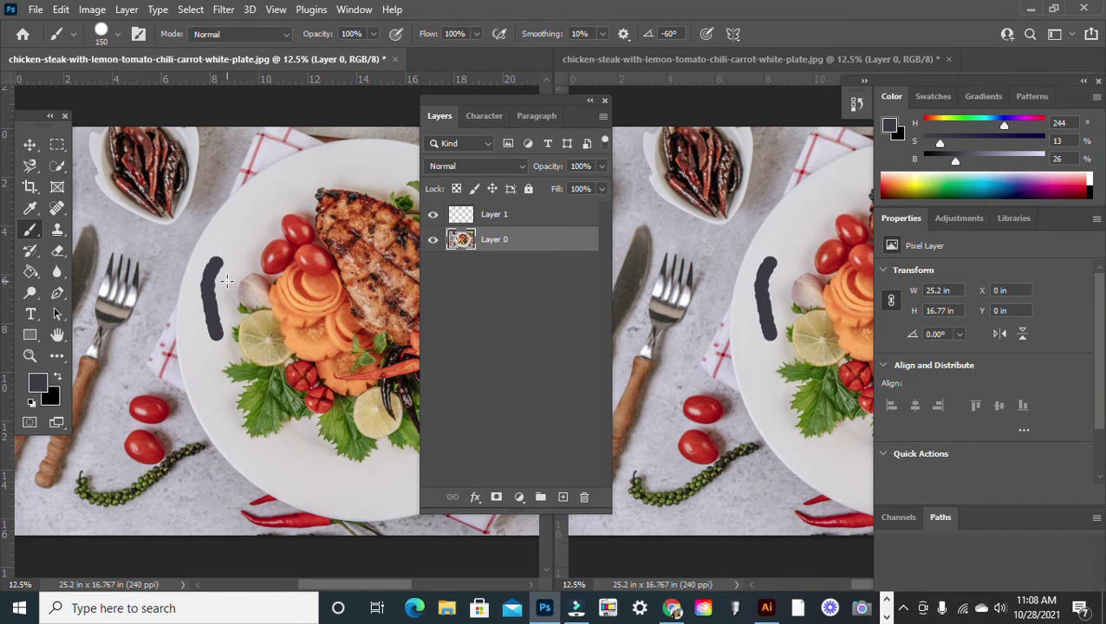
key("ctrl+z")
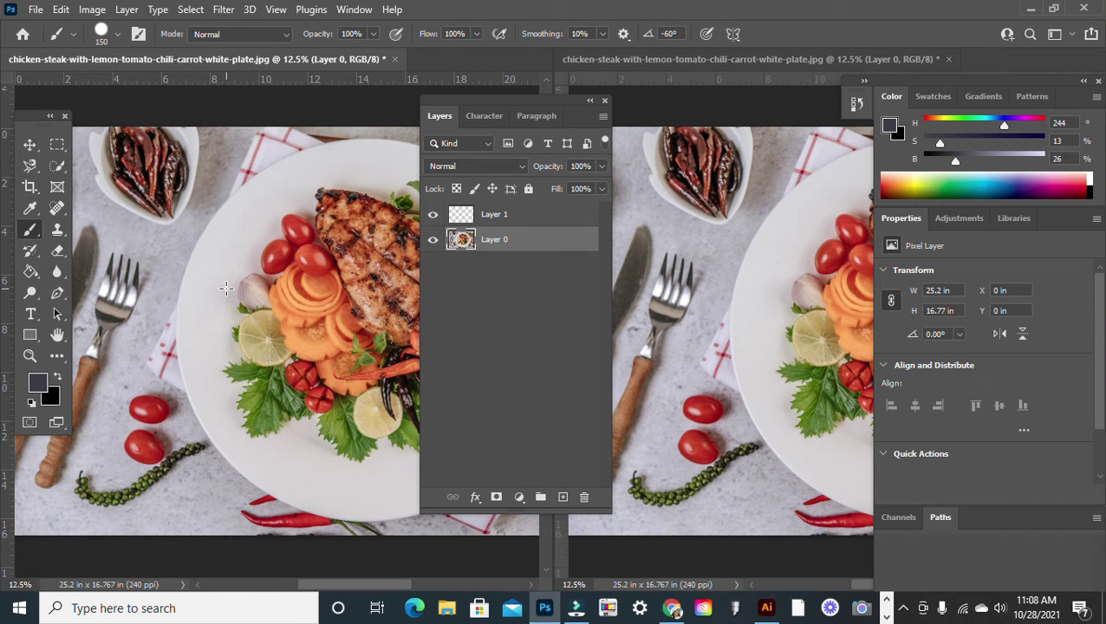
scroll(156, 417, "down", 2)
scroll(169, 411, "up", 2)
- Cover most of the upper tomato with the Clone Stamp Tool at 50% zoom, sampling the grey stone surface above it
left_click(29, 356)
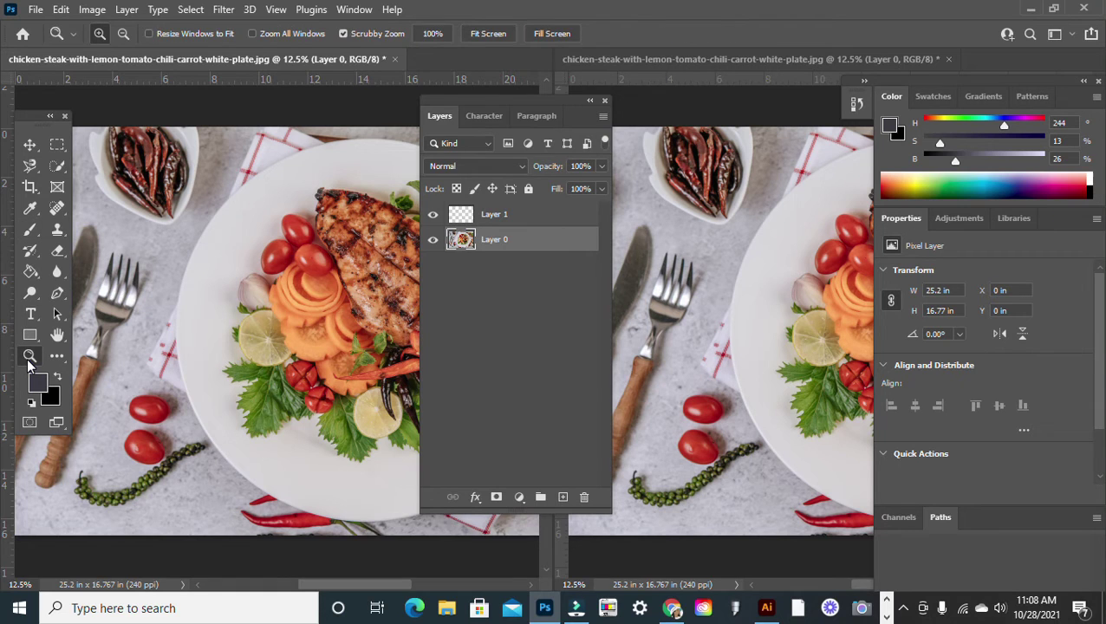
left_click_drag(146, 401, 151, 403)
key("space")
left_click_drag(153, 360, 284, 318)
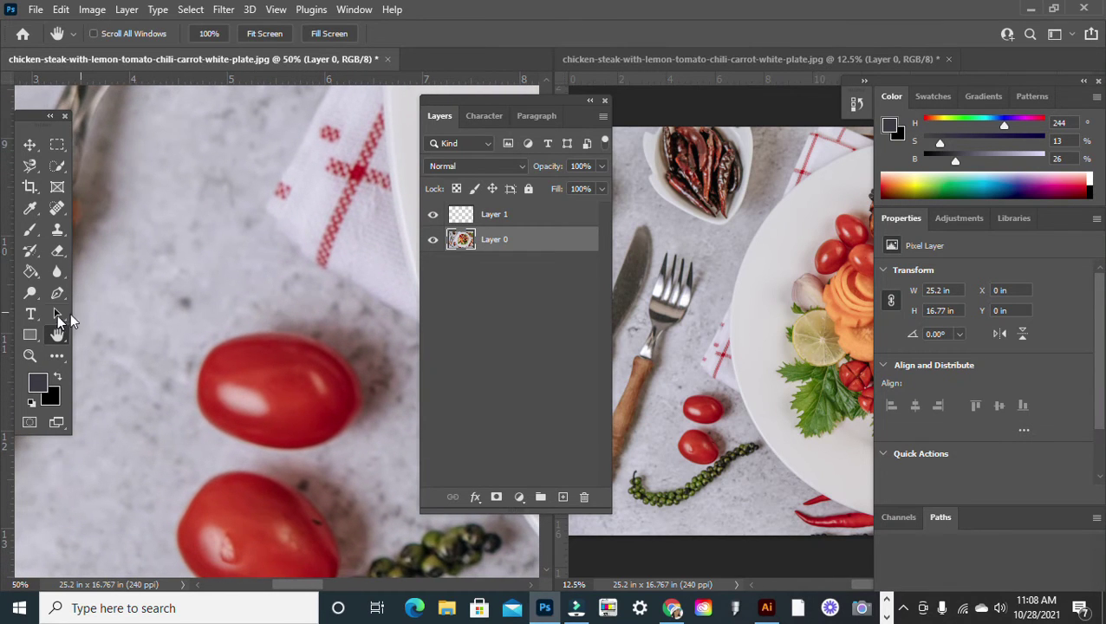
key("c")
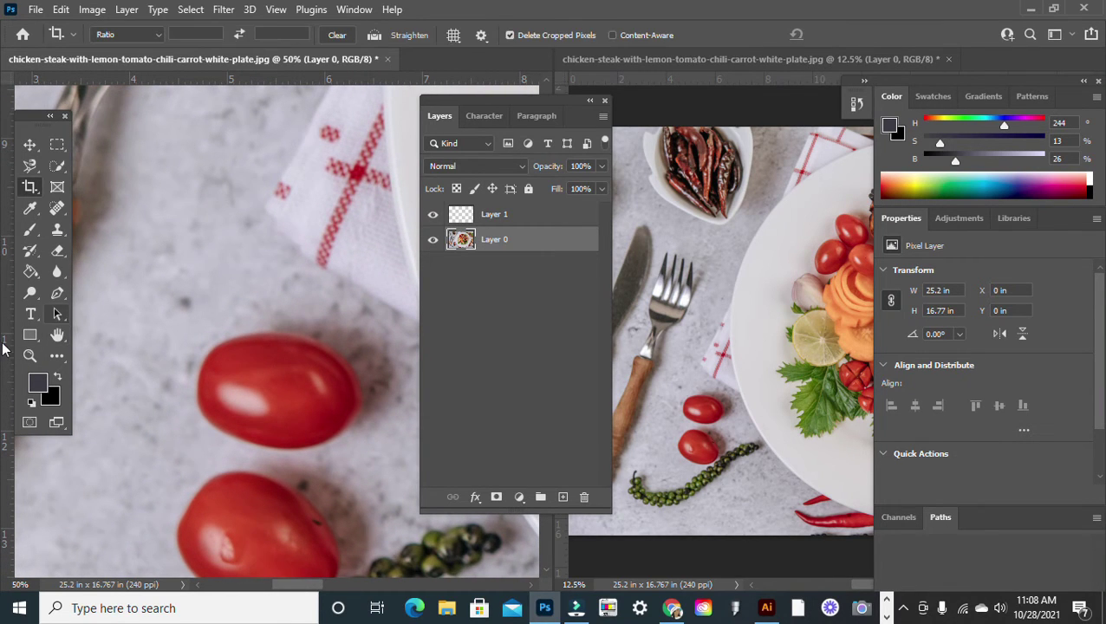
left_click(56, 234)
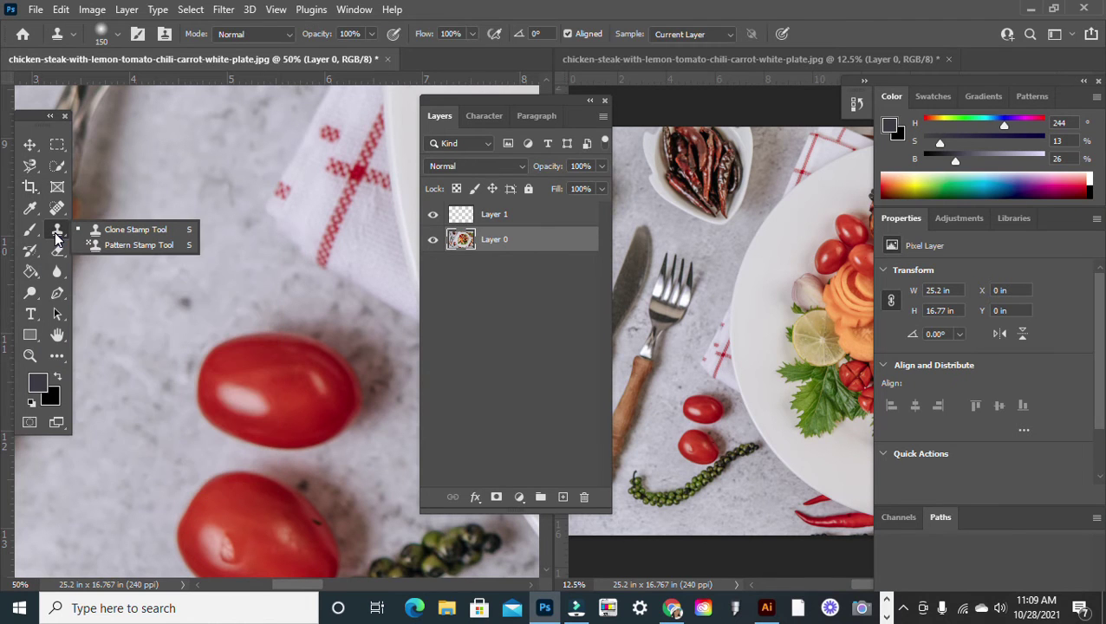
left_click(128, 230)
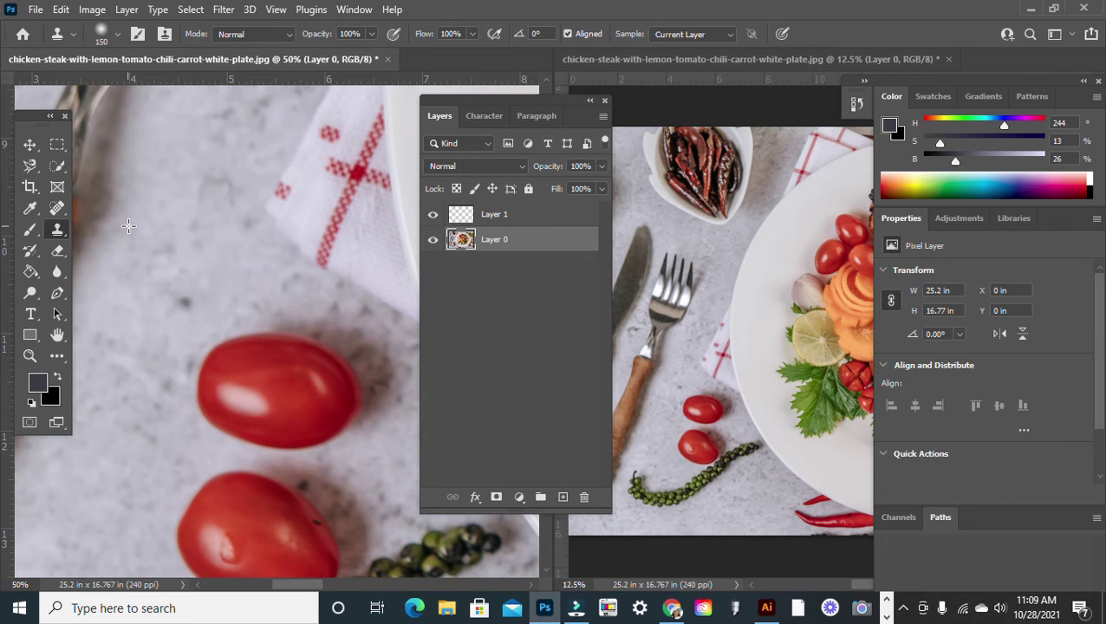
left_click(222, 297, "alt")
mouse_move(217, 338)
left_mouse_down()
mouse_move(273, 342)
mouse_move(230, 350)
mouse_move(208, 370)
mouse_move(238, 350)
mouse_move(307, 352)
mouse_move(225, 370)
mouse_move(199, 407)
mouse_move(210, 408)
mouse_move(201, 381)
mouse_move(259, 365)
mouse_move(314, 324)
mouse_move(290, 327)
mouse_move(305, 317)
mouse_move(322, 324)
mouse_move(320, 305)
mouse_move(325, 363)
mouse_move(320, 304)
mouse_move(327, 370)
mouse_move(285, 385)
mouse_move(229, 385)
mouse_move(308, 435)
mouse_move(358, 452)
mouse_move(342, 409)
mouse_move(358, 400)
mouse_move(341, 373)
mouse_move(306, 382)
mouse_move(334, 403)
left_mouse_up()
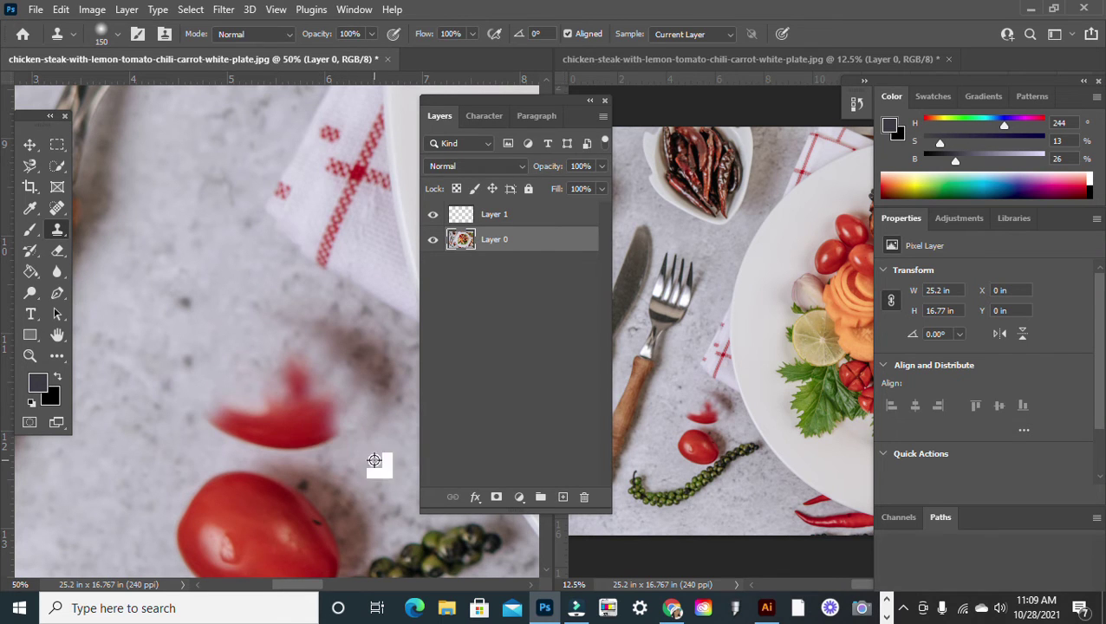
- Clone away the upper tomato's remaining red patches and dark shadow, resampling the clean stone above them
mouse_move(333, 431)
left_mouse_down()
mouse_move(292, 380)
mouse_move(299, 444)
mouse_move(334, 468)
mouse_move(219, 422)
mouse_move(229, 422)
left_mouse_up()
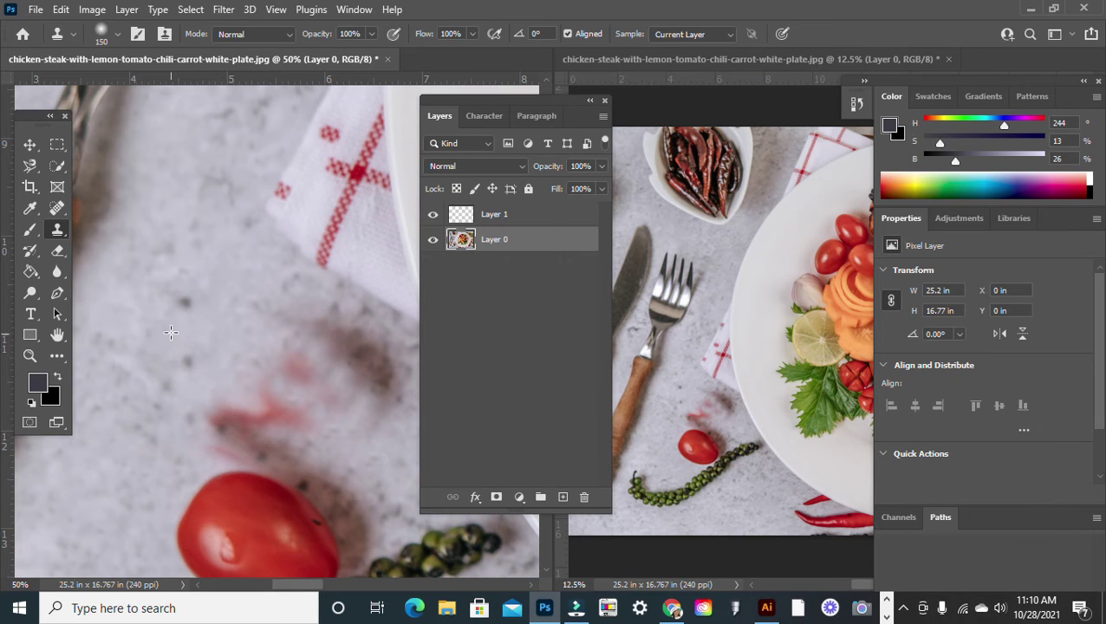
mouse_move(195, 337)
left_mouse_down()
mouse_move(228, 356)
mouse_move(282, 417)
left_mouse_up()
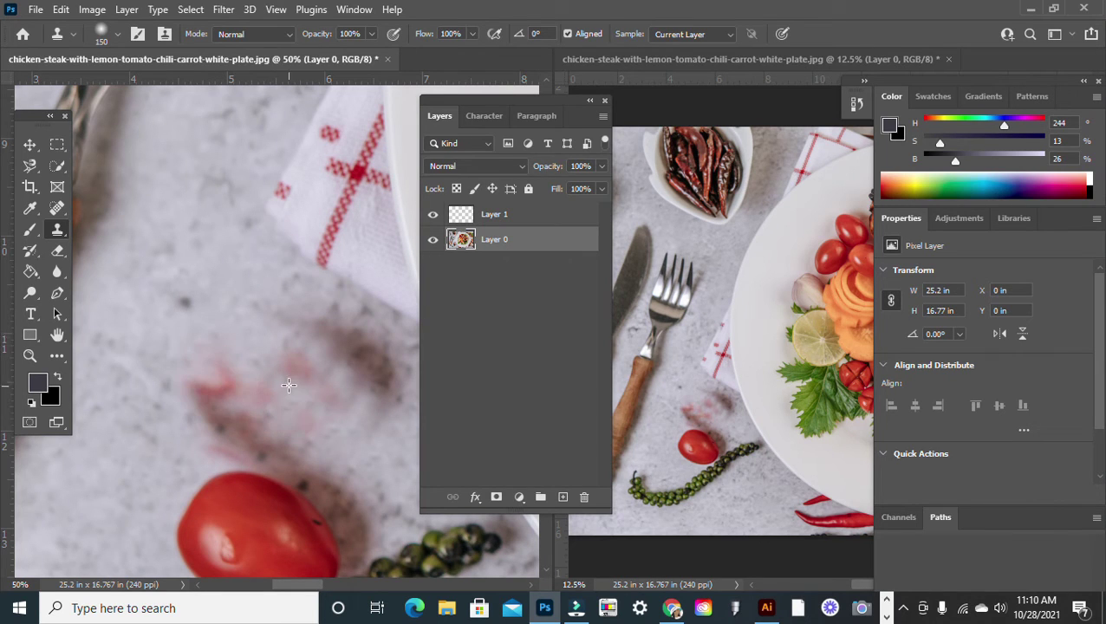
mouse_move(294, 378)
left_mouse_down()
mouse_move(306, 395)
mouse_move(204, 398)
mouse_move(207, 314)
mouse_move(217, 395)
mouse_move(203, 395)
mouse_move(144, 317)
mouse_move(216, 364)
mouse_move(206, 405)
mouse_move(252, 433)
left_mouse_up()
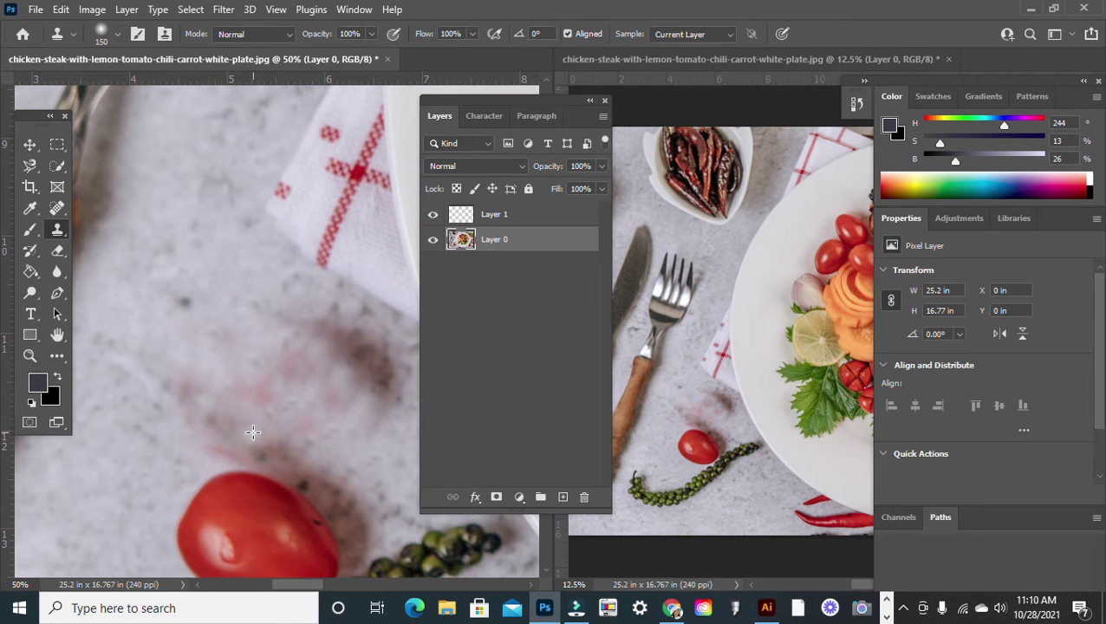
mouse_move(368, 405)
left_mouse_down()
mouse_move(329, 341)
mouse_move(375, 402)
mouse_move(382, 431)
mouse_move(383, 385)
mouse_move(364, 363)
mouse_move(320, 359)
left_mouse_up()
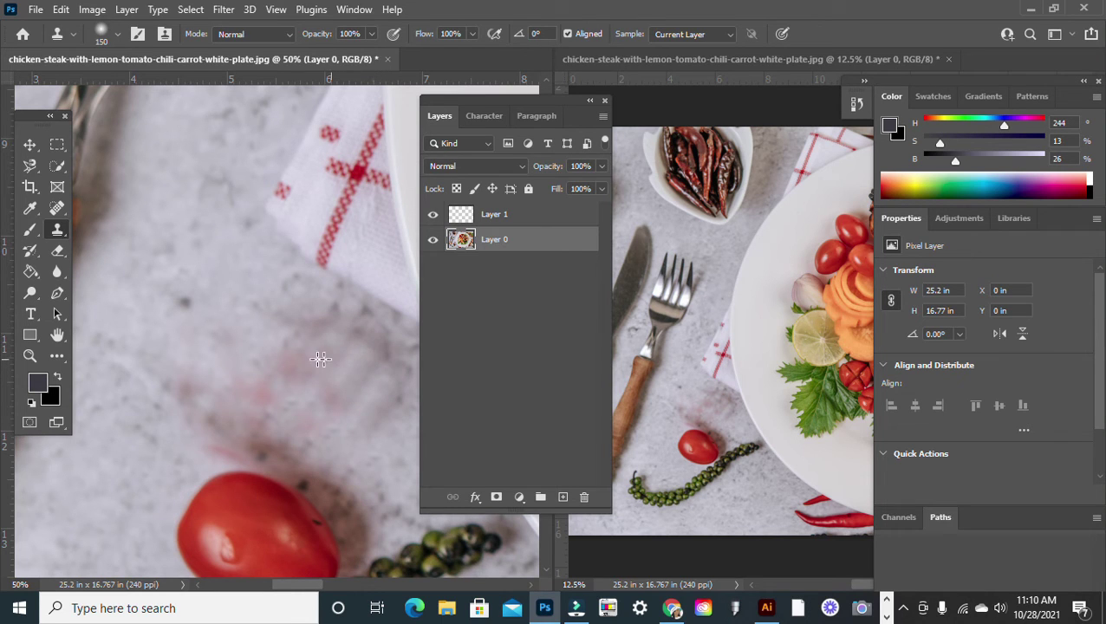
left_click(304, 386)
left_click(284, 385)
left_click(270, 392)
left_click(278, 409)
left_click(226, 304, "alt")
left_click(264, 373)
left_click(295, 392)
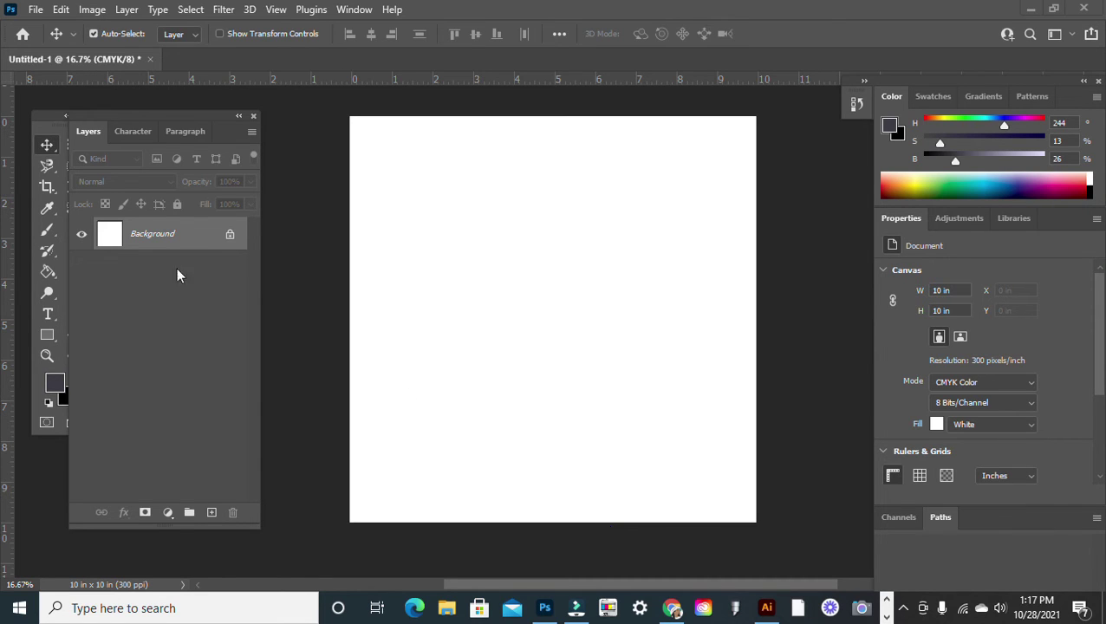
- Place the tropical-beach image as an embedded object in the 10 x 10 in document and enlarge it to fill the canvas
left_click(35, 10)
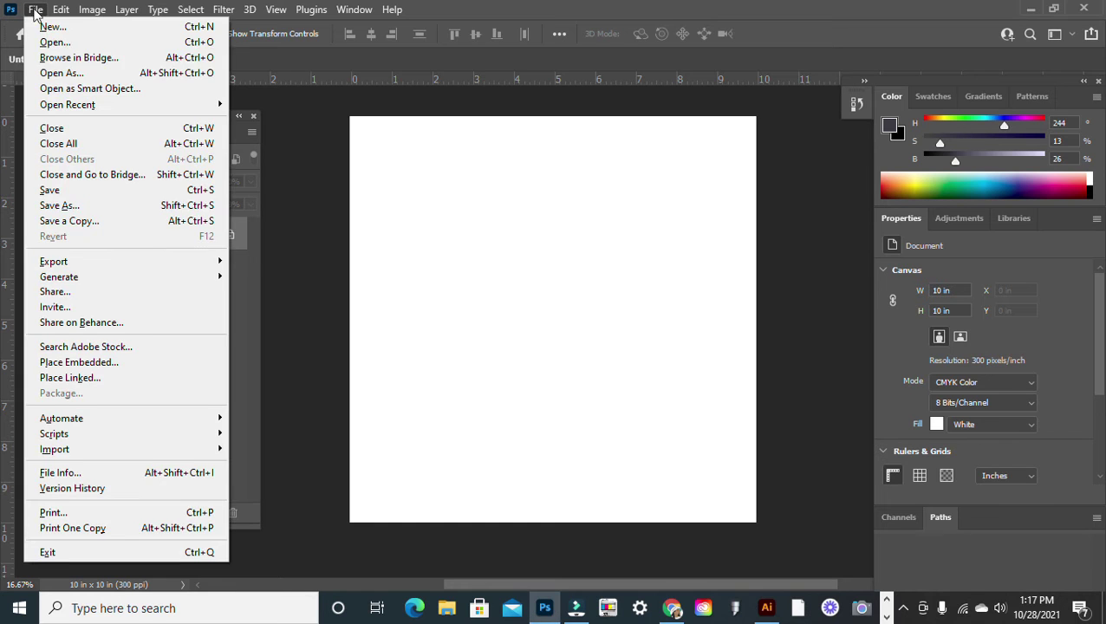
left_click(138, 362)
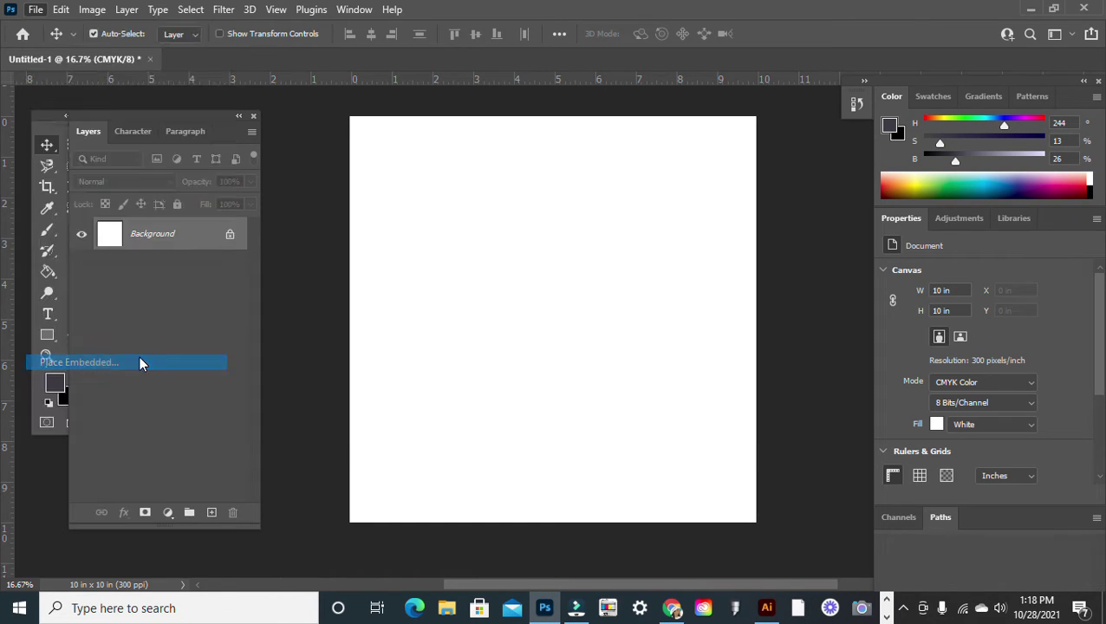
double_click(278, 170)
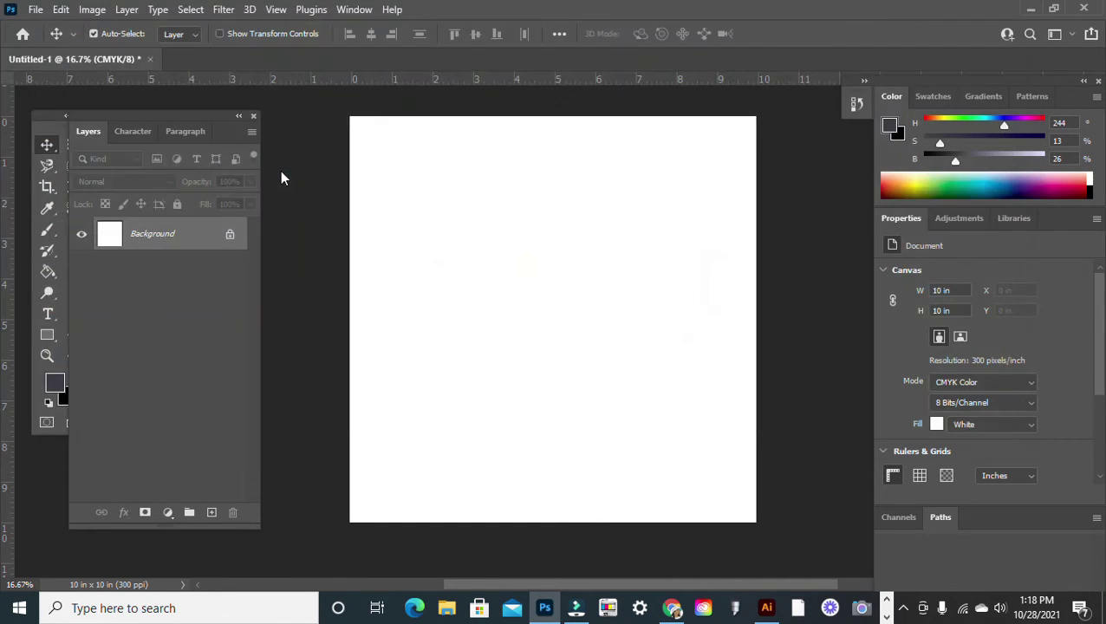
left_click(445, 247)
left_click_drag(444, 248, 252, 117)
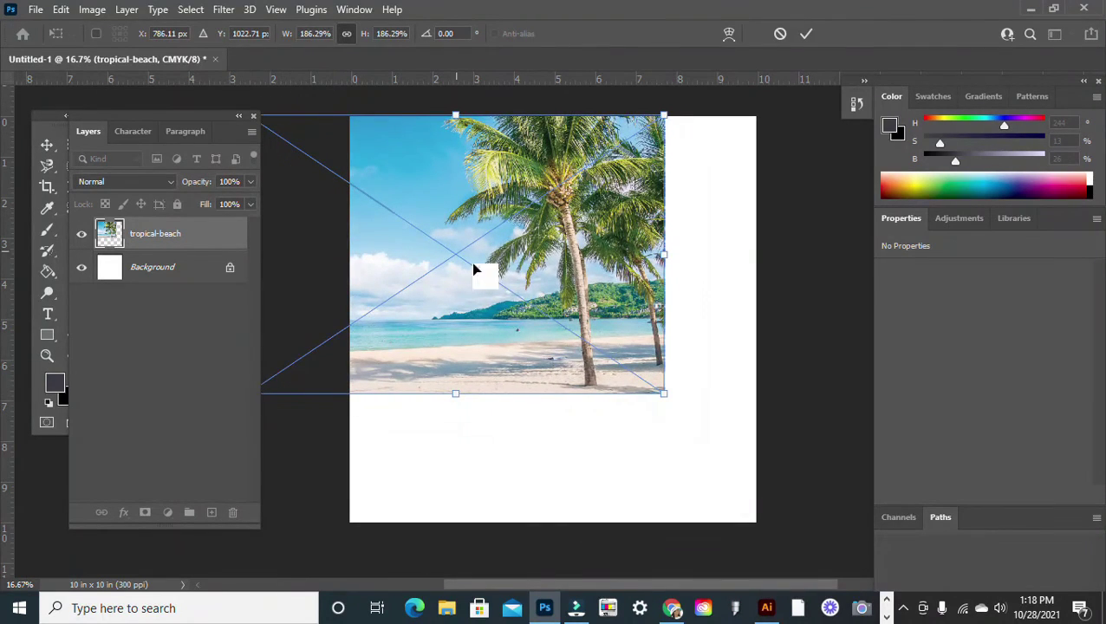
left_click_drag(663, 394, 836, 546)
key("Return")
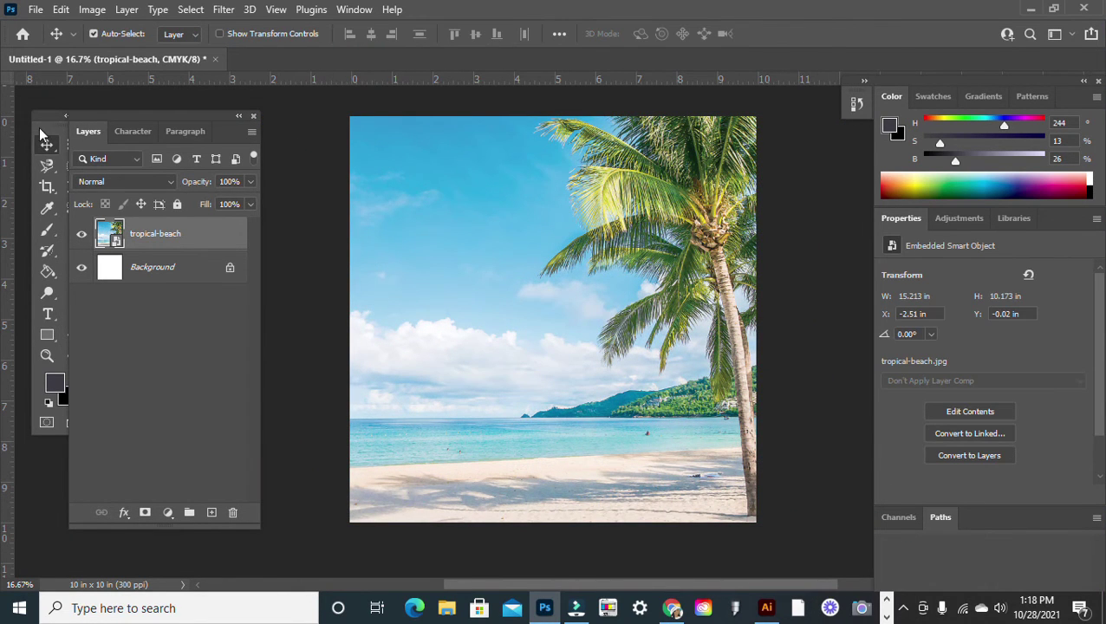
- Add the text VACATION in the sky of the beach photo, just left of the palm fronds
left_click_drag(47, 119, 169, 178)
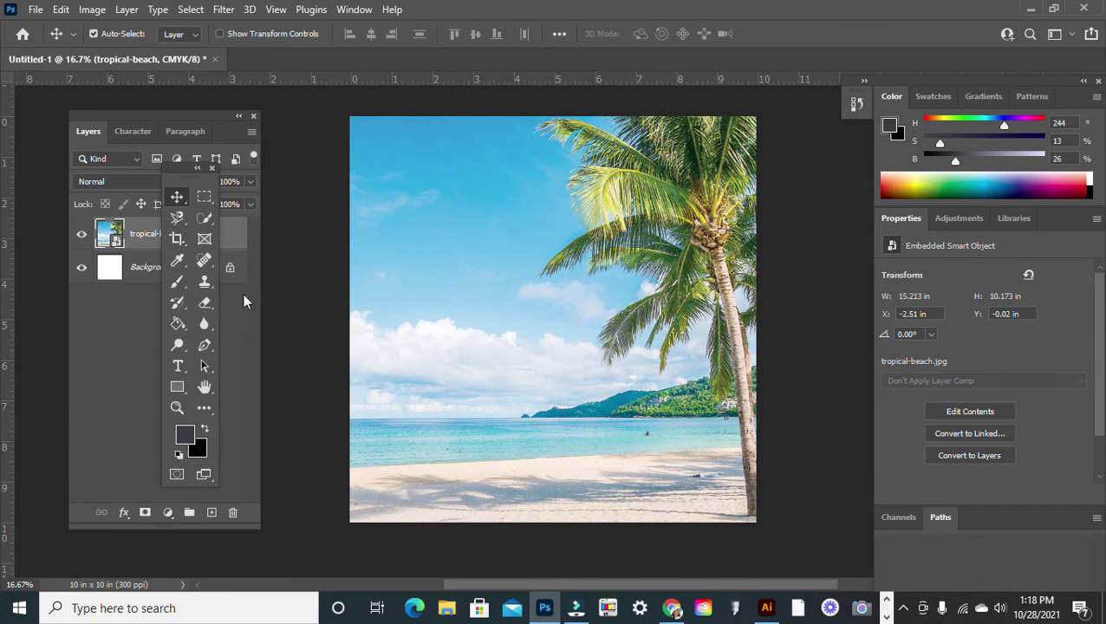
left_click(177, 368)
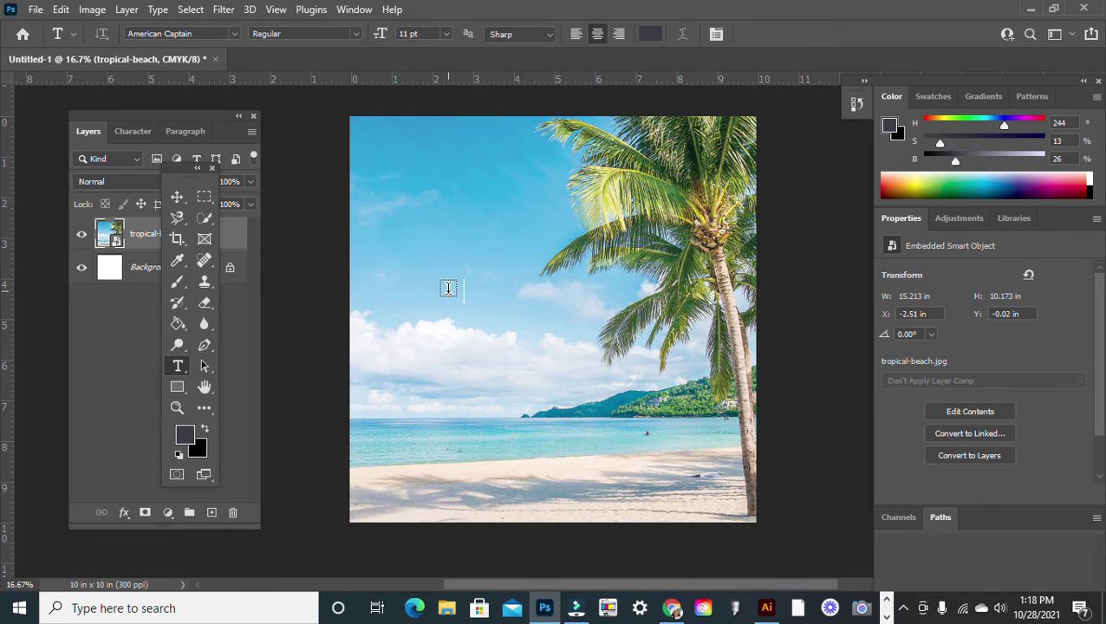
left_click(525, 298)
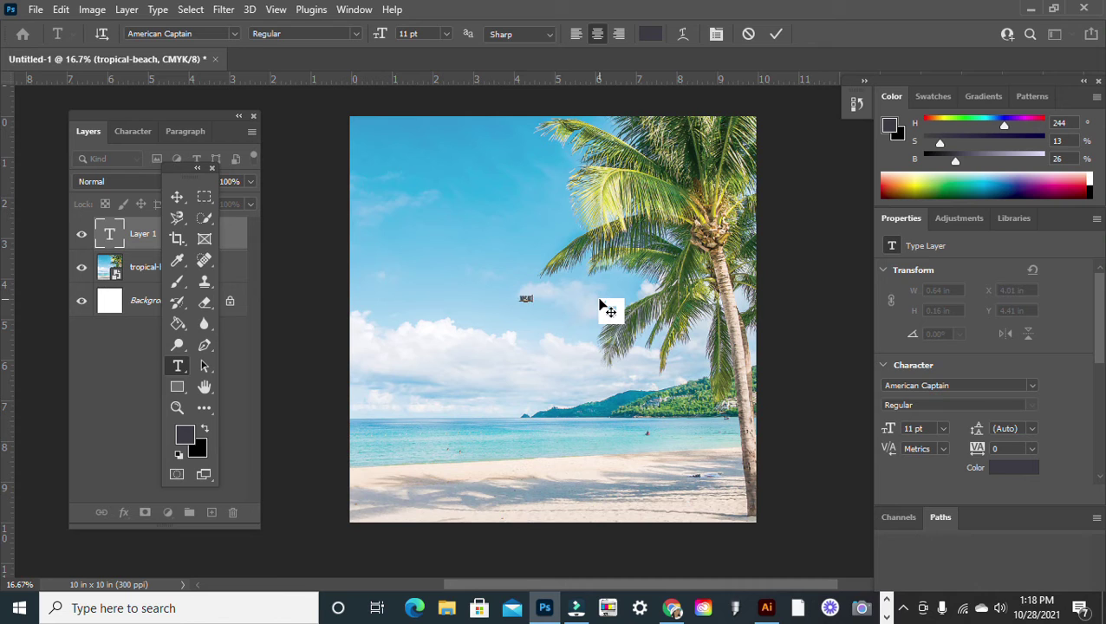
type("VACATION")
key("ctrl+Return")
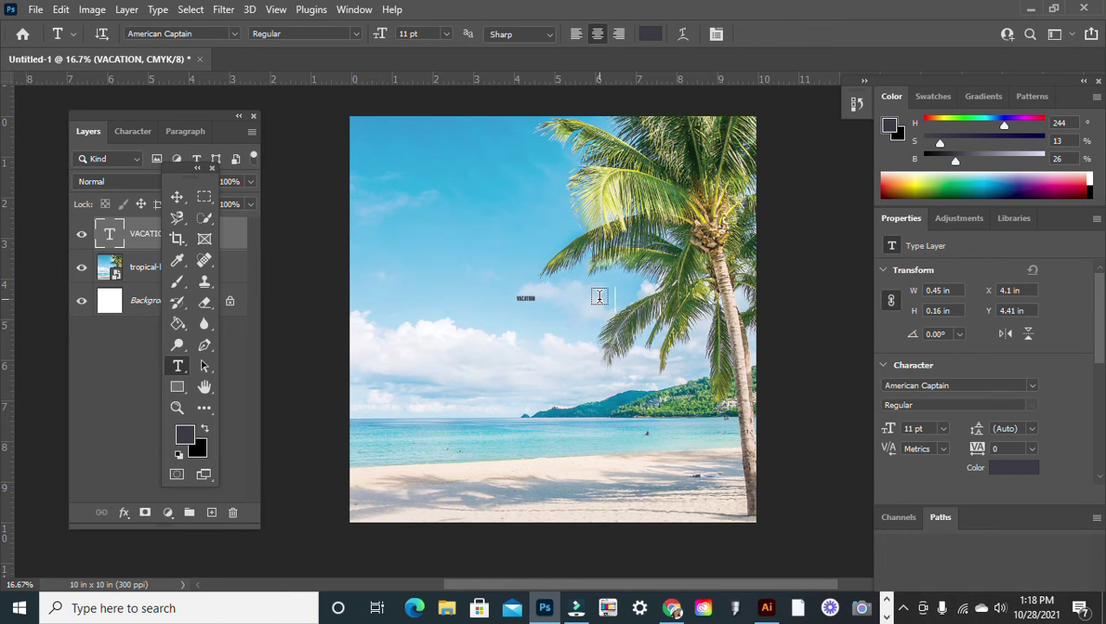
- Enlarge the VACATION text proportionally to about 9.35 x 3.42 in so it spans almost the full canvas width
left_click(177, 197)
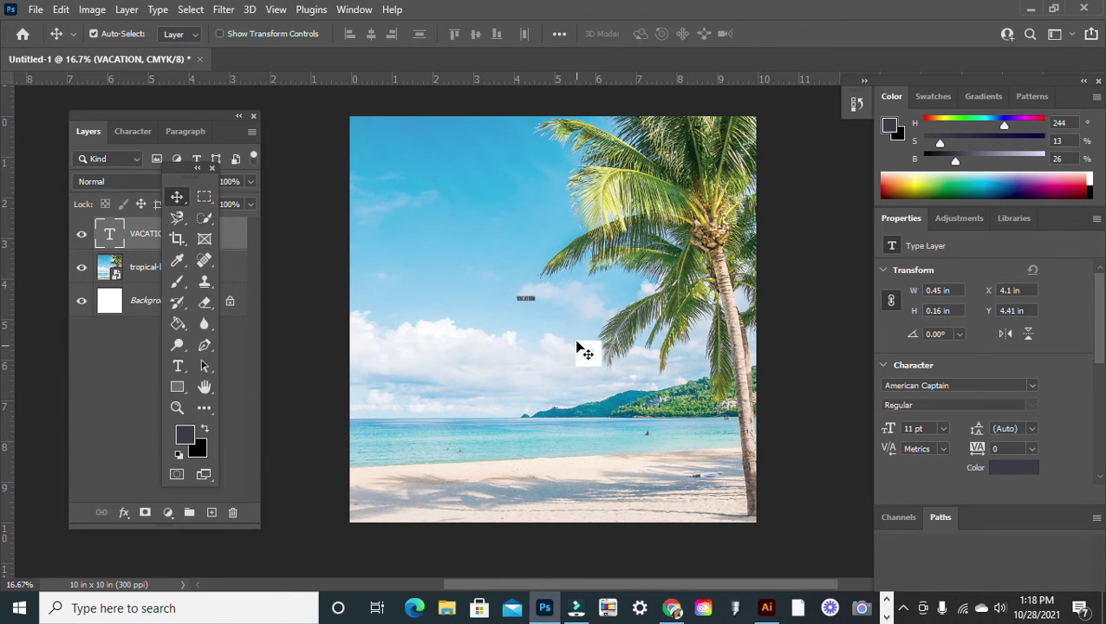
key("ctrl+t")
left_click_drag(532, 298, 718, 368)
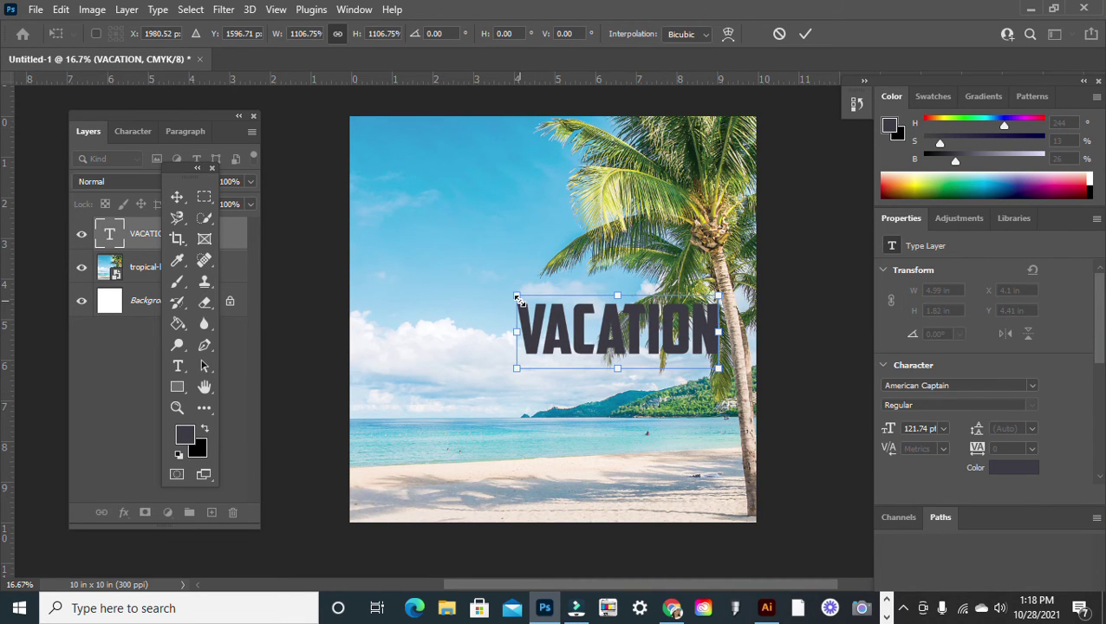
left_click_drag(503, 291, 368, 241)
left_click_drag(197, 168, 299, 158)
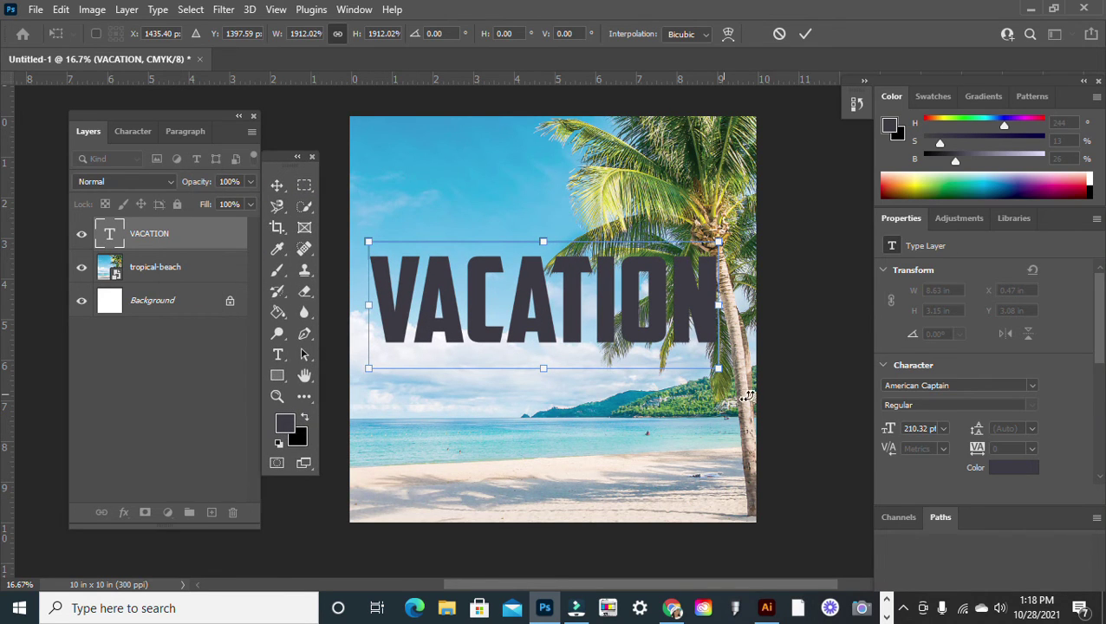
left_click_drag(722, 373, 749, 384)
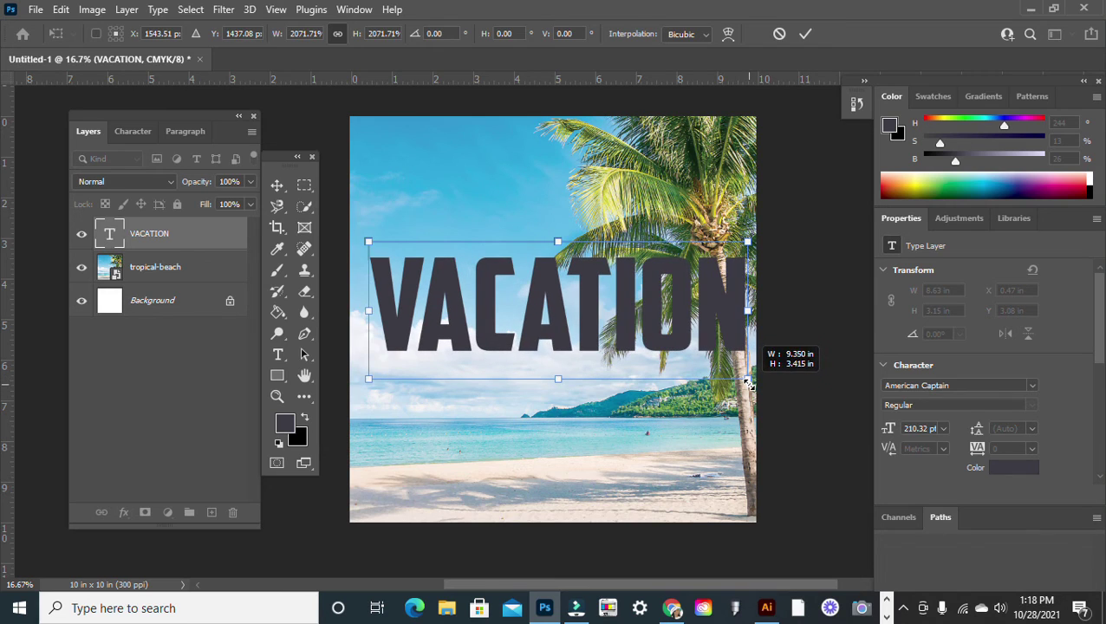
key("Return")
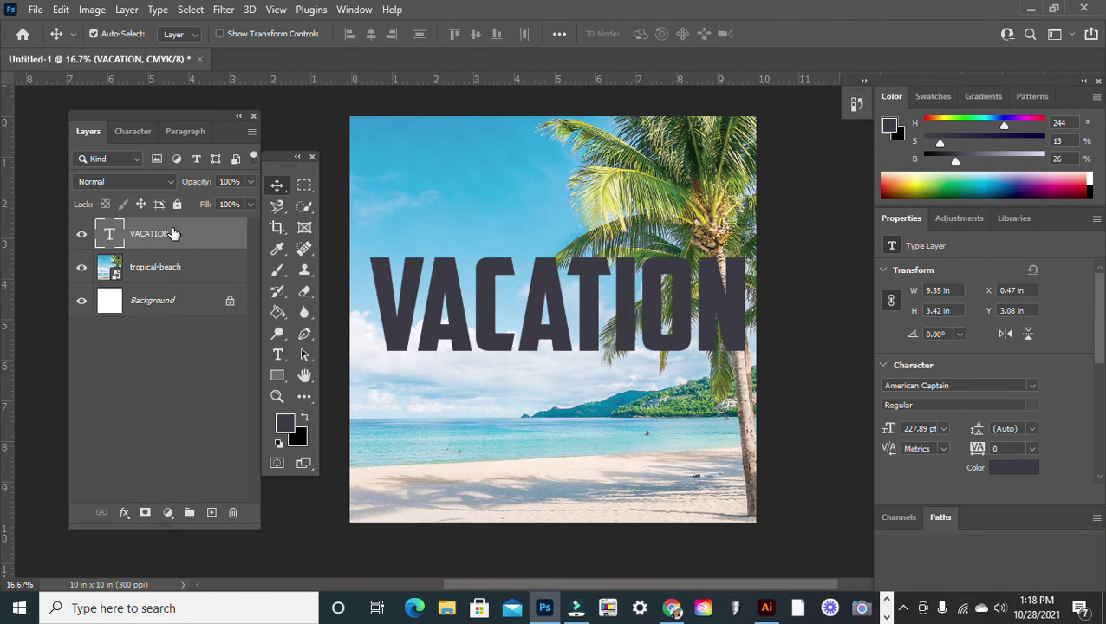
- Clip the tropical-beach image to the VACATION text placed beneath it, and put a copy of the image directly below the text
left_click_drag(172, 234, 178, 292)
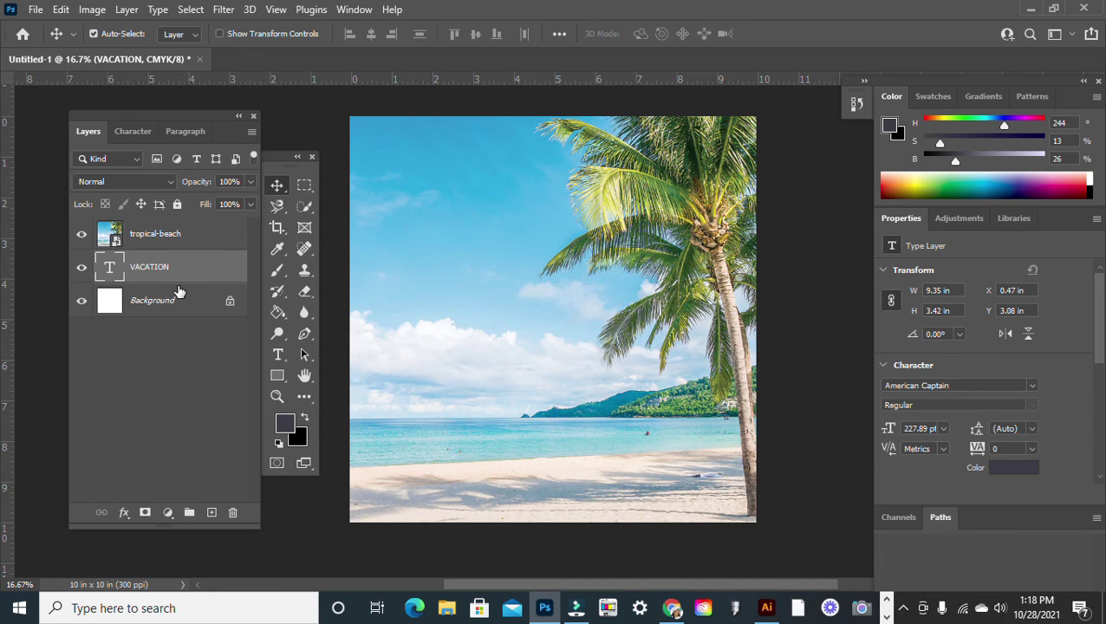
left_click(220, 246, "alt")
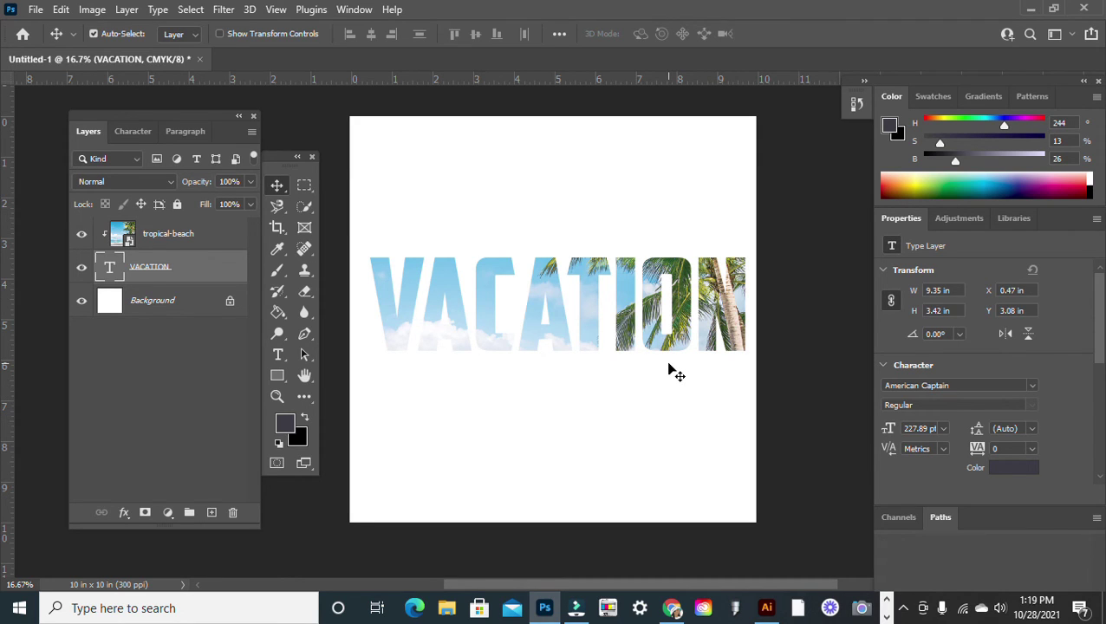
left_click(208, 240)
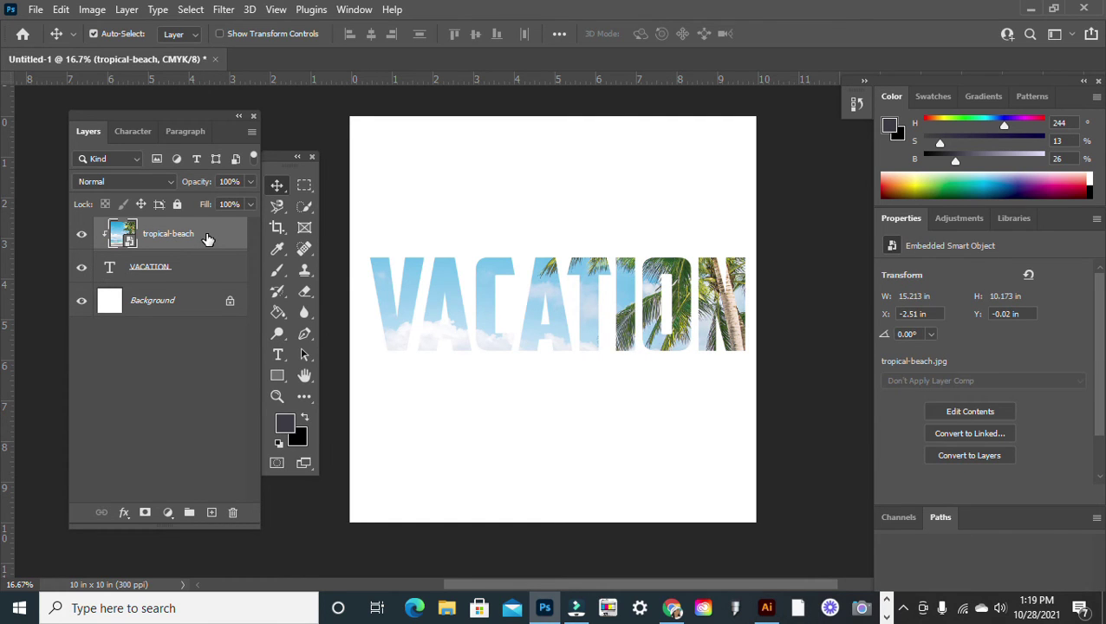
left_click_drag(206, 238, 204, 279)
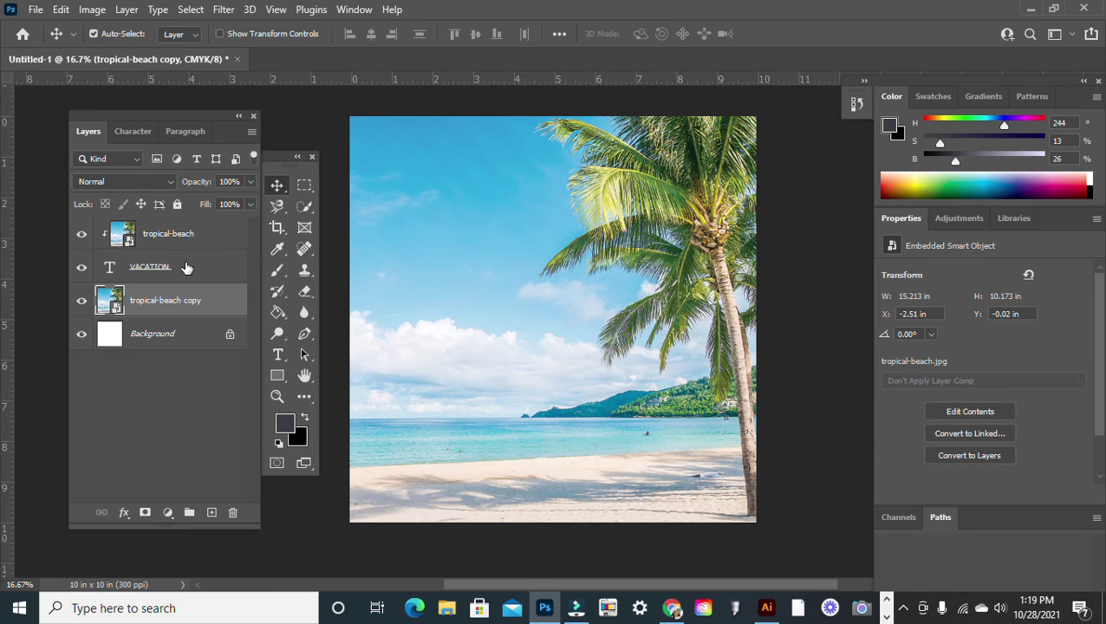
- Add a Drop Shadow effect to the VACATION text layer and slightly reduce its spread
left_click(198, 267)
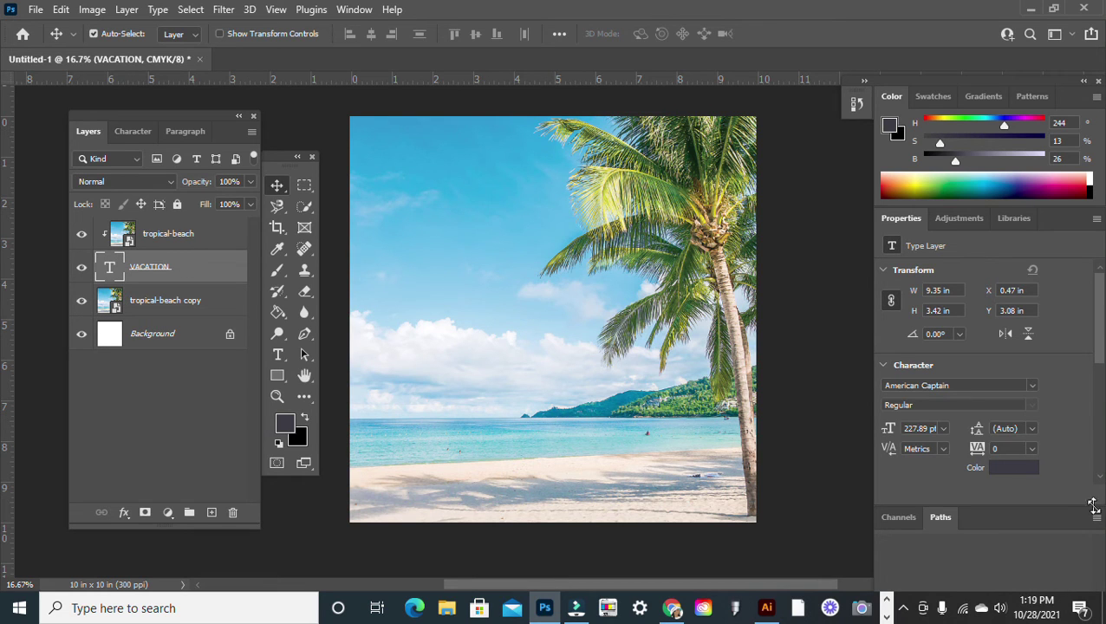
left_click(123, 512)
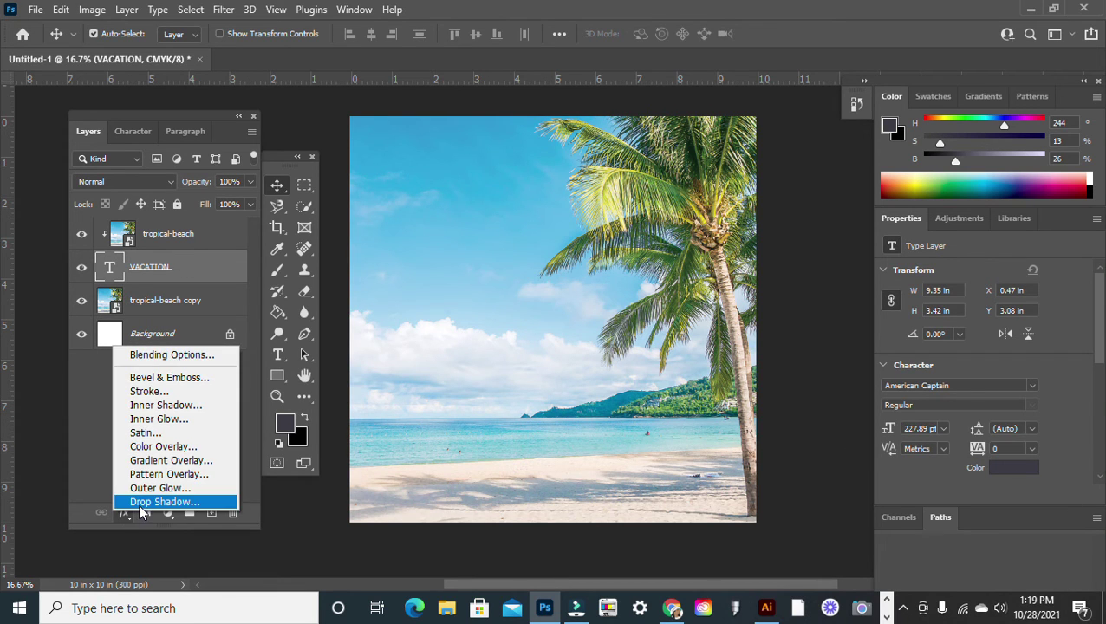
left_click(141, 505)
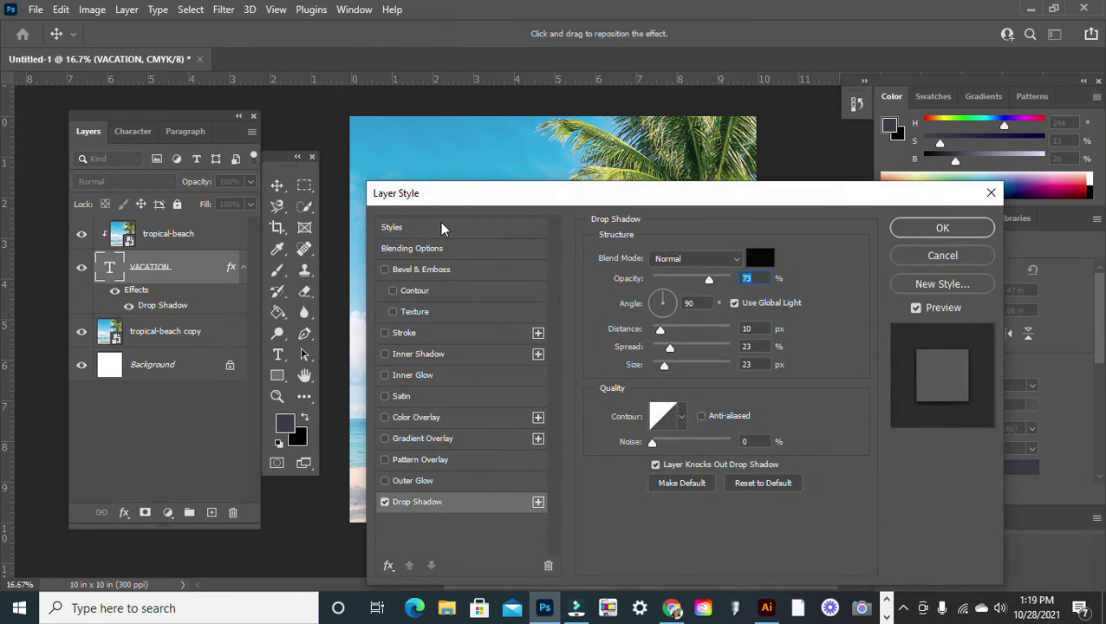
left_click_drag(452, 192, 867, 143)
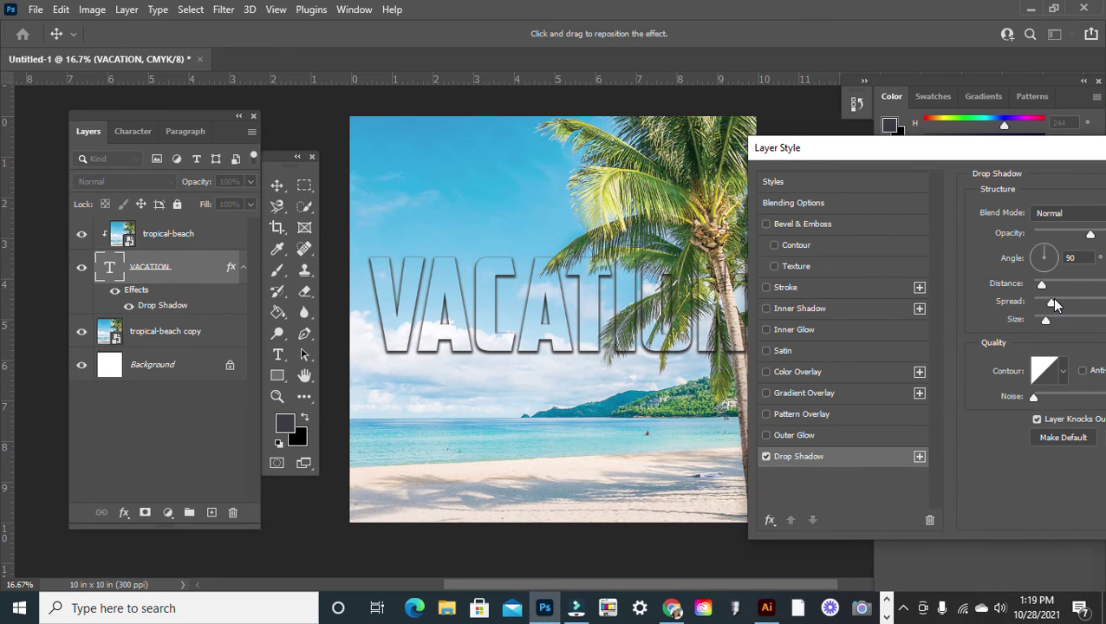
left_click_drag(1047, 300, 1042, 302)
left_click_drag(995, 149, 511, 387)
left_click_drag(593, 505, 606, 551)
left_click_drag(494, 373, 987, 168)
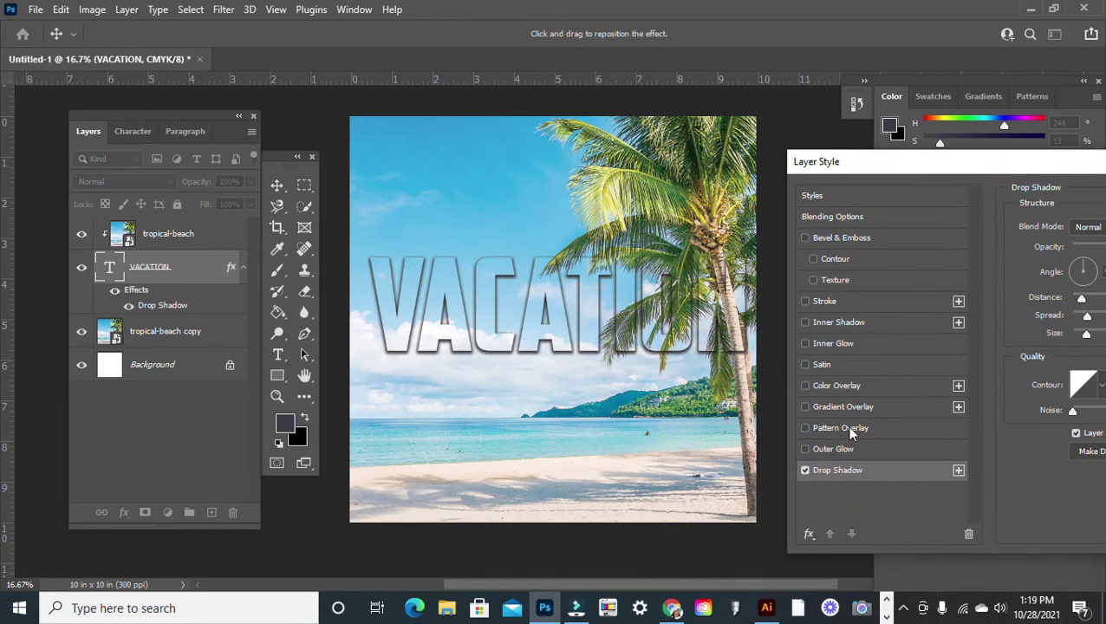
- Turn on Inner Shadow and Bevel & Emboss for the VACATION text, trying a Stroke and switching it off again
left_click(803, 301)
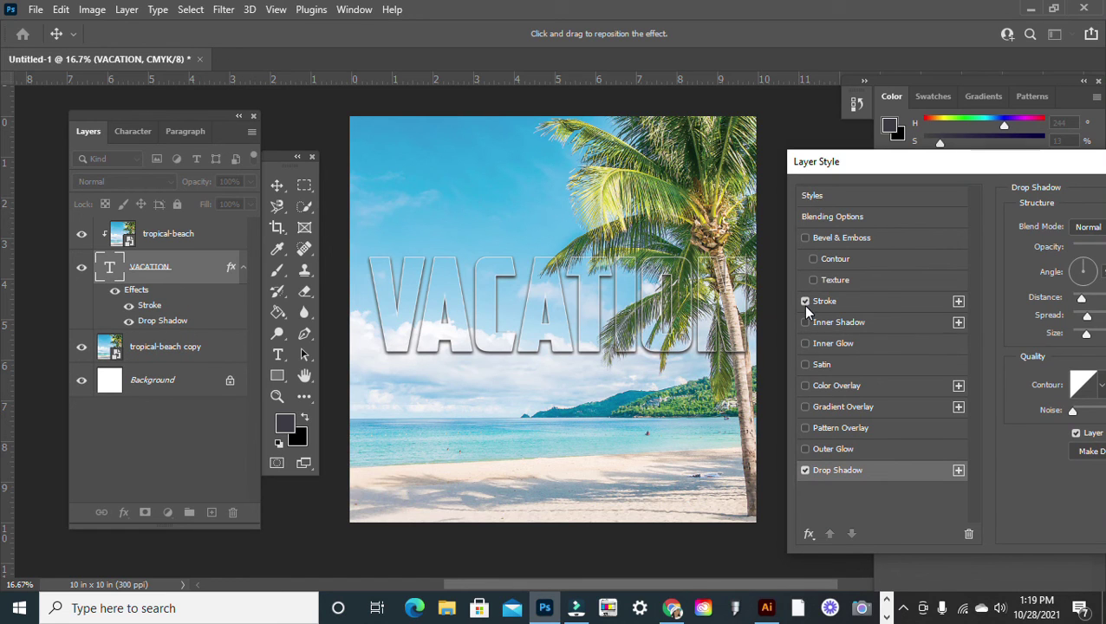
left_click(805, 323)
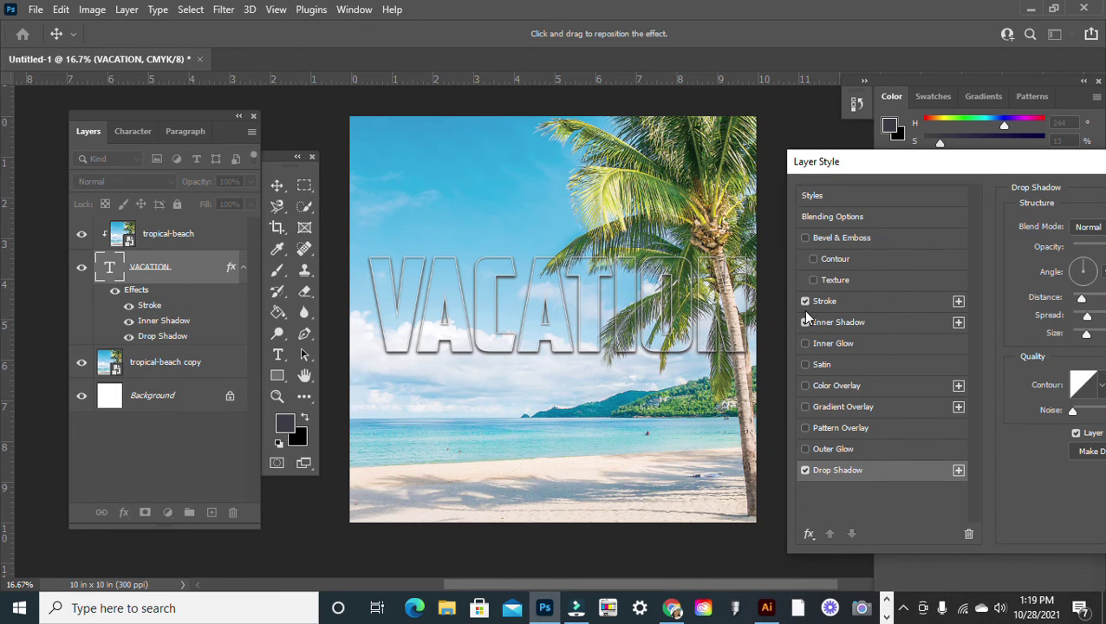
left_click(805, 300)
left_click(804, 237)
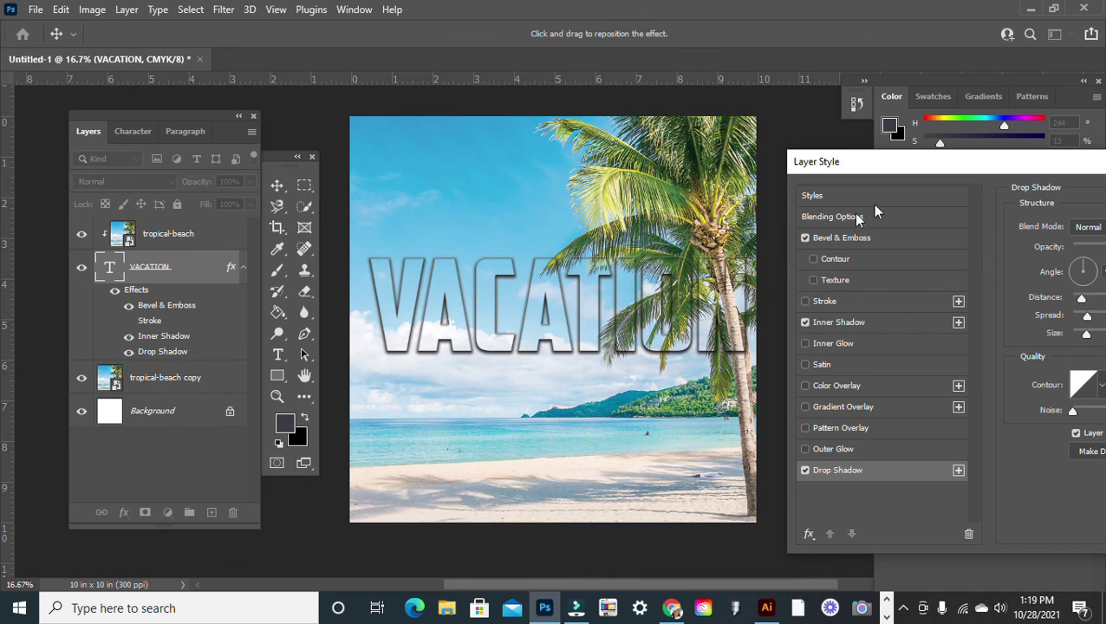
left_click_drag(942, 164, 386, 393)
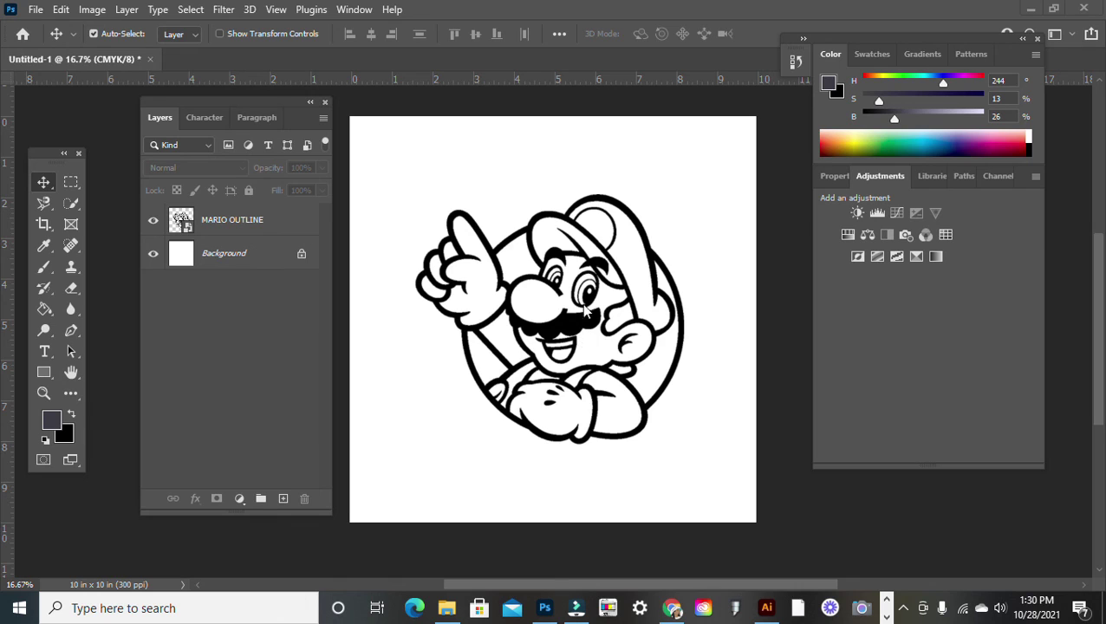
- Rasterize the MARIO OUTLINE smart object layer
left_click(229, 223)
right_click(244, 223)
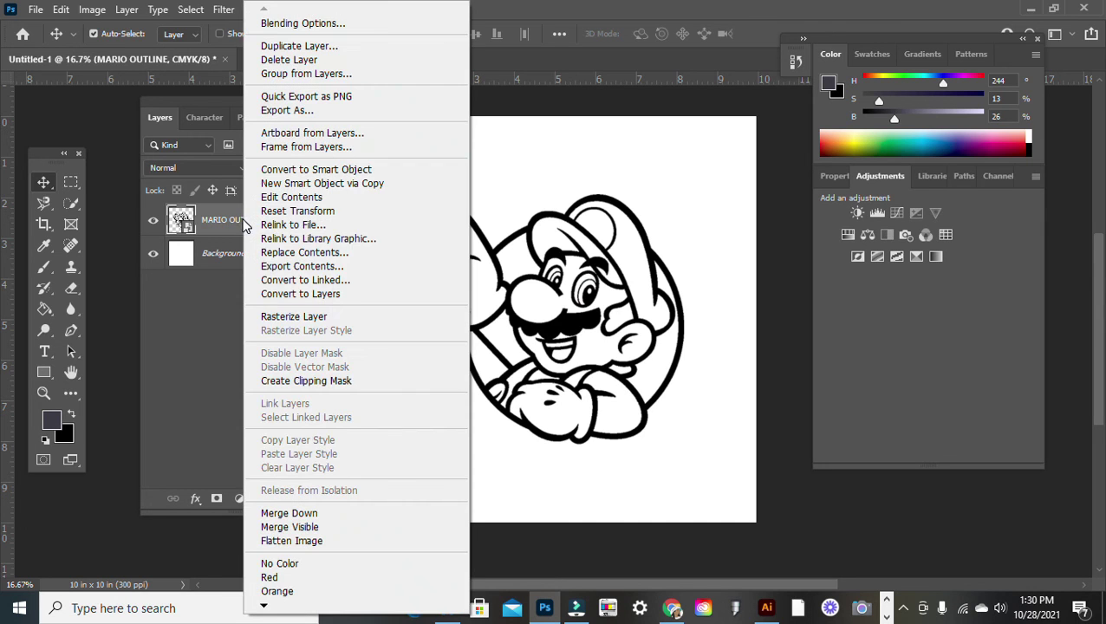
left_click(301, 317)
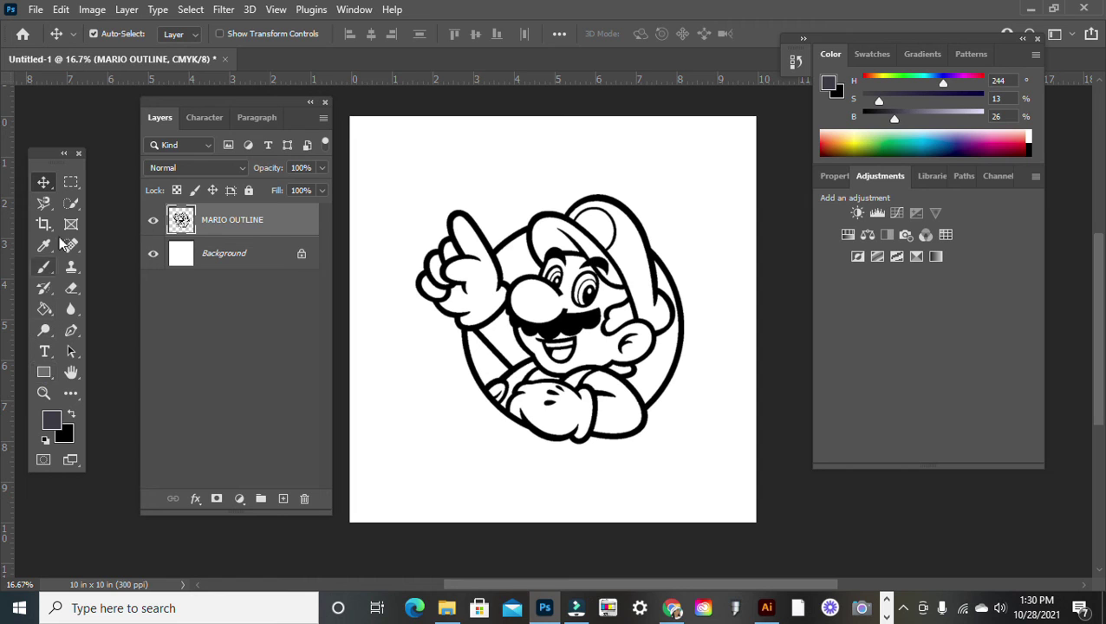
- Select the white area of the raised pointing glove with the Magic Wand and fill it with red (H 355, S 79, B 93)
left_click(71, 209)
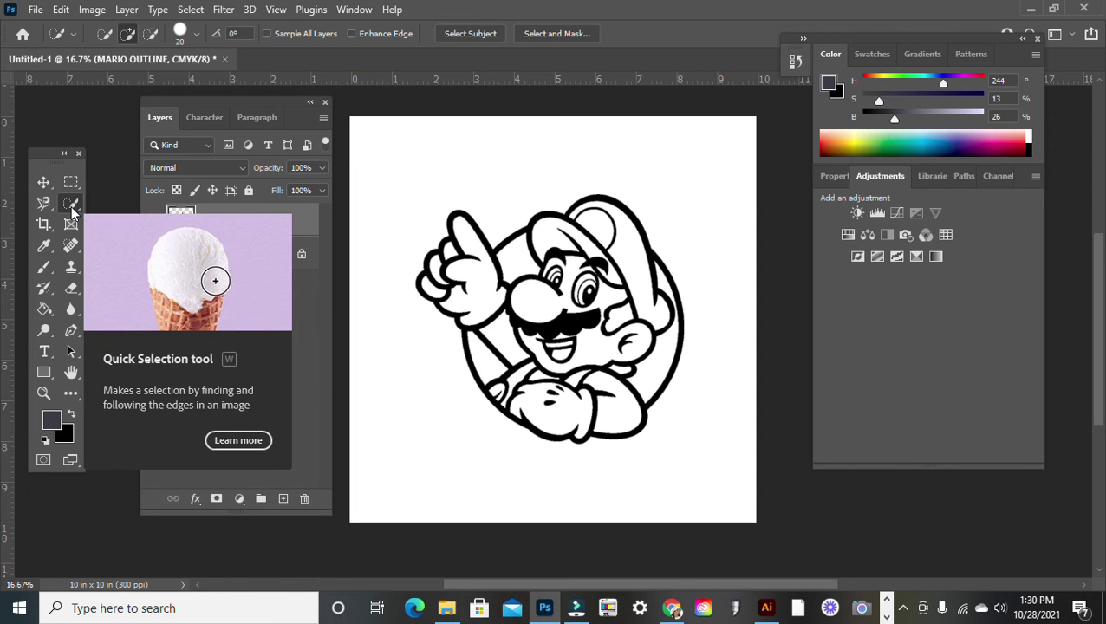
right_click(77, 206)
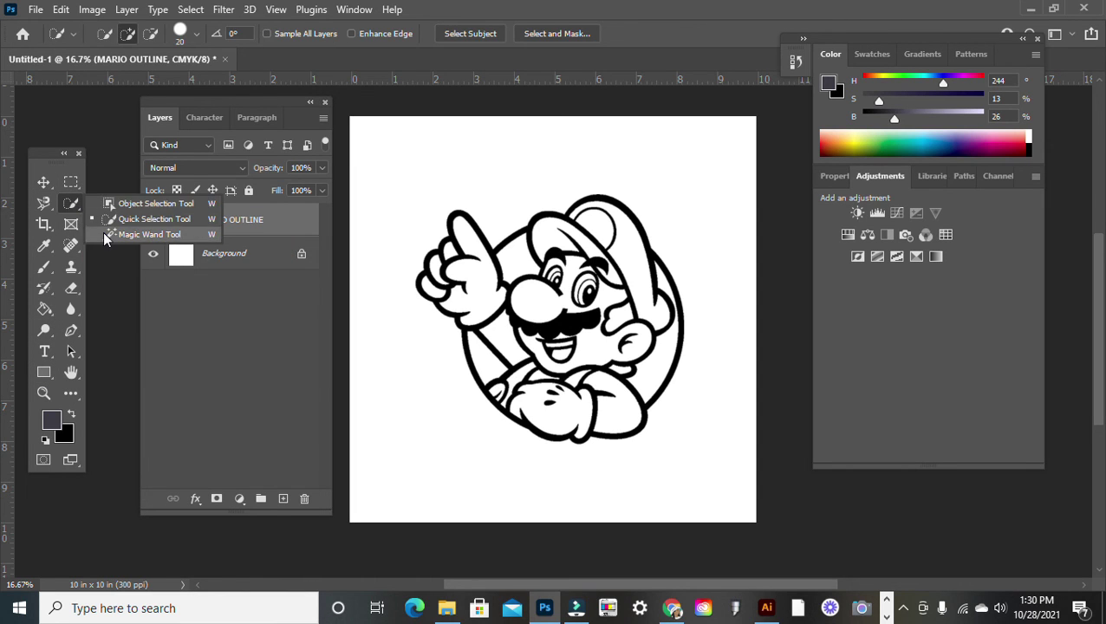
left_click(104, 232)
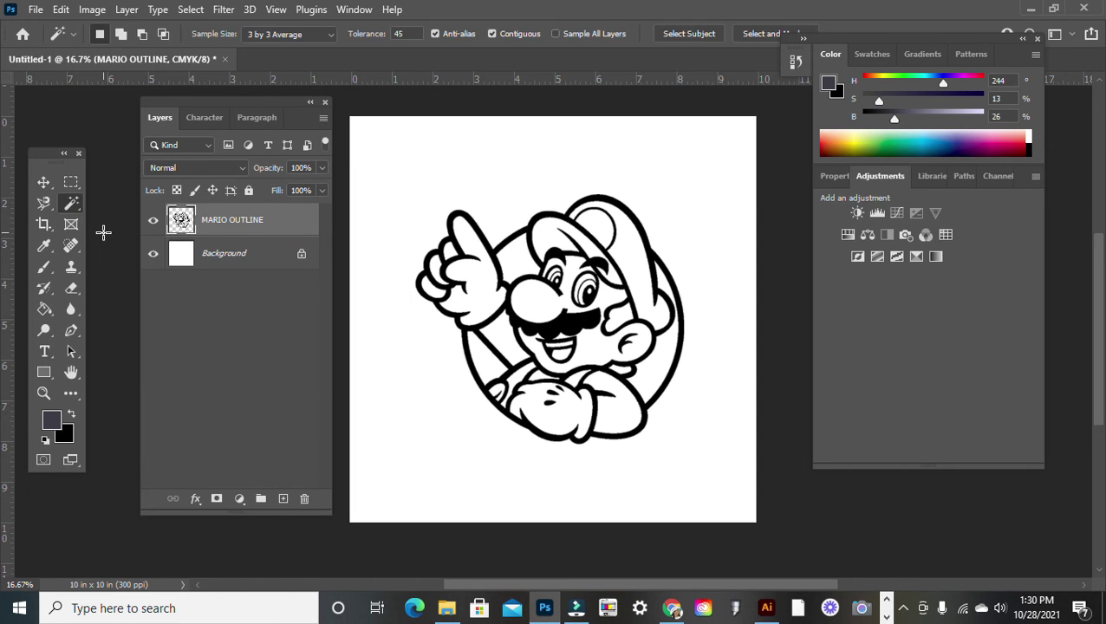
left_click(480, 291)
key("g")
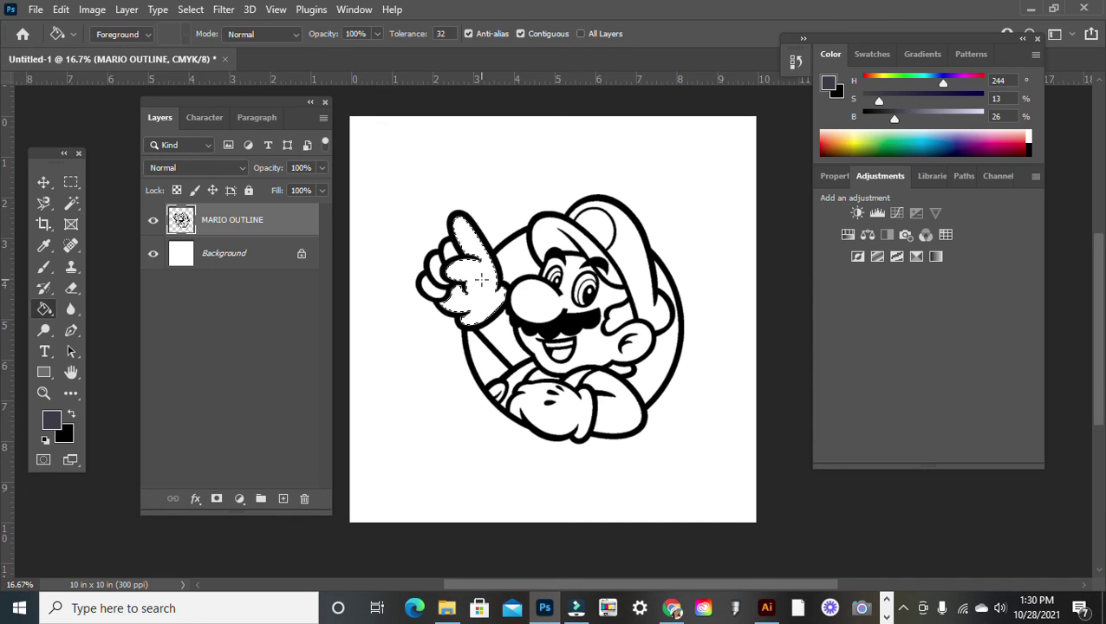
right_click(47, 316)
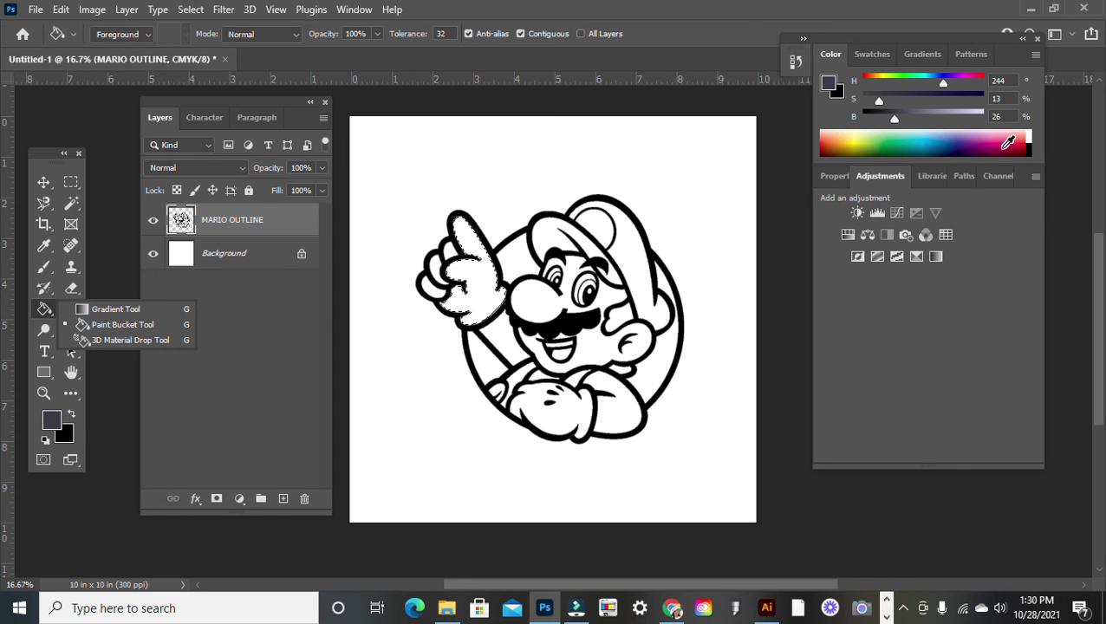
left_click(1024, 137)
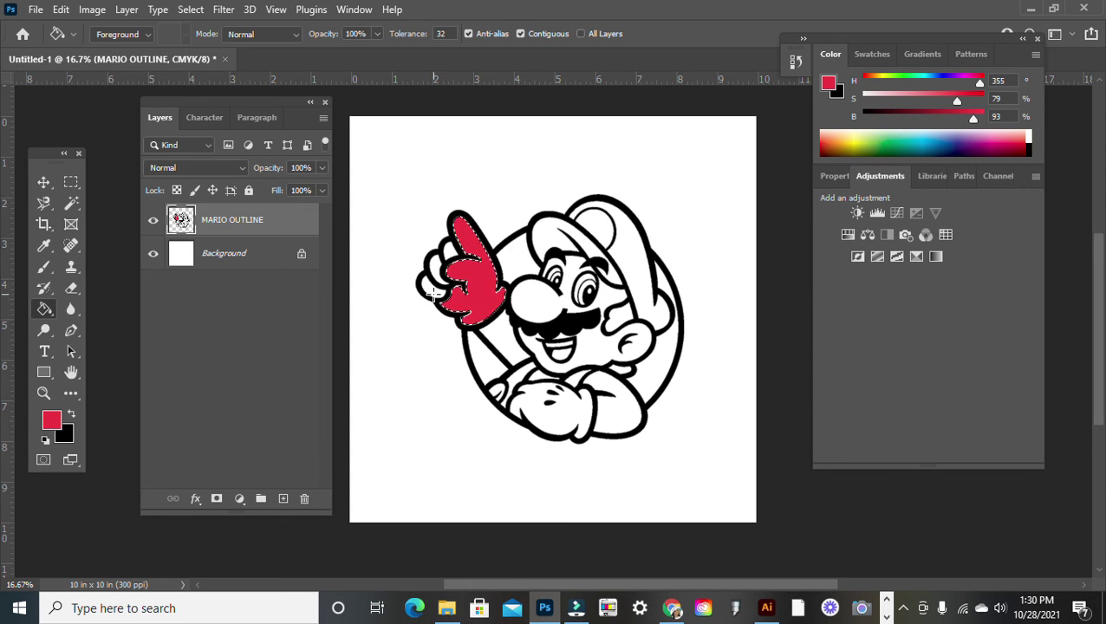
- Select the upper curled finger at the outer edge of the raised glove with the Magic Wand and fill it red
key("w")
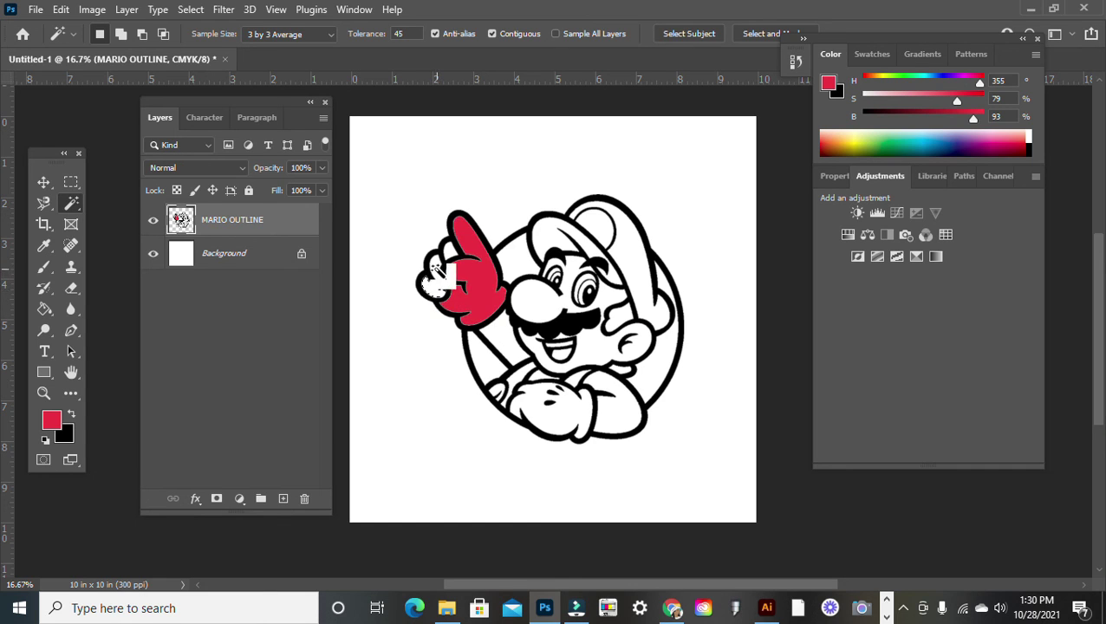
left_click(434, 269)
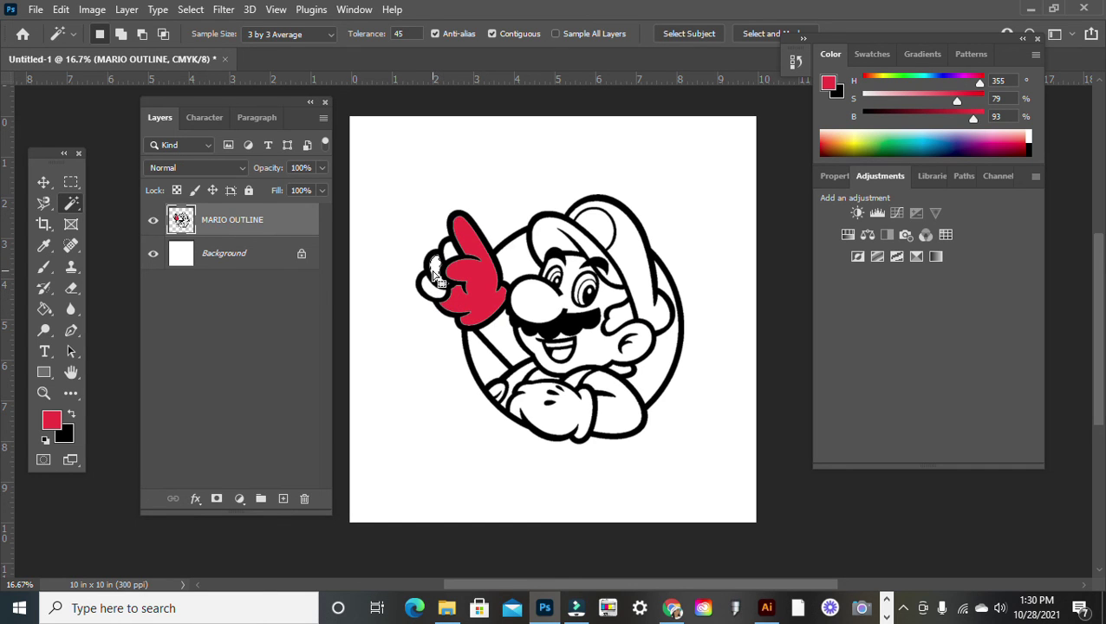
key("g")
left_click(435, 271)
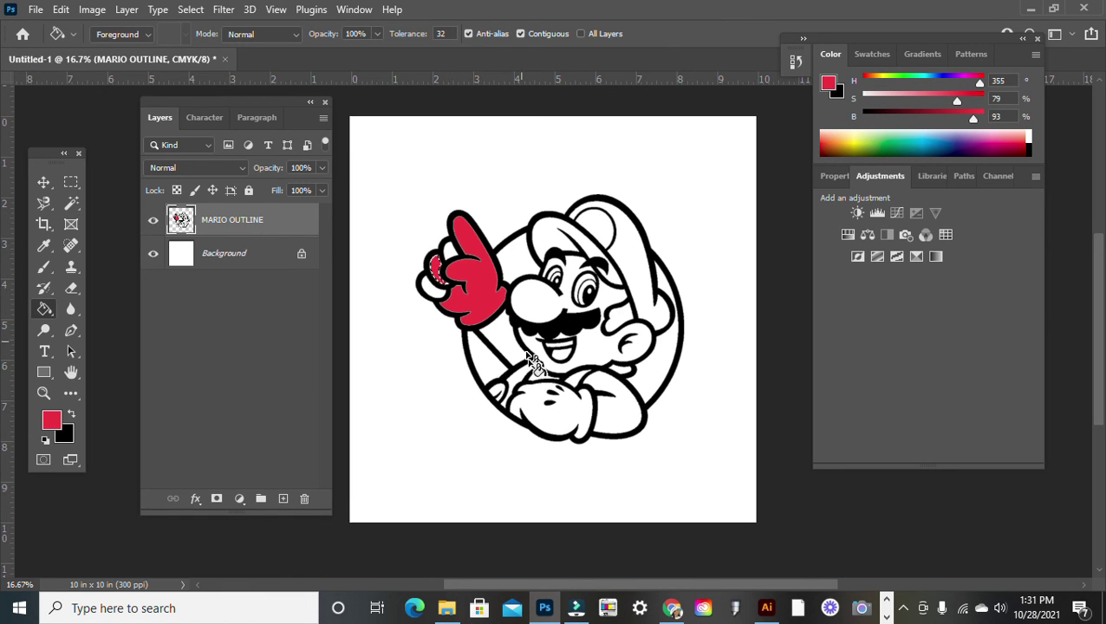
- Select the white sleeve beside the lower glove with the Magic Wand and fill it with blue (H 196, S 100, B 78) using the Paint Bucket
key("m")
left_click(535, 403)
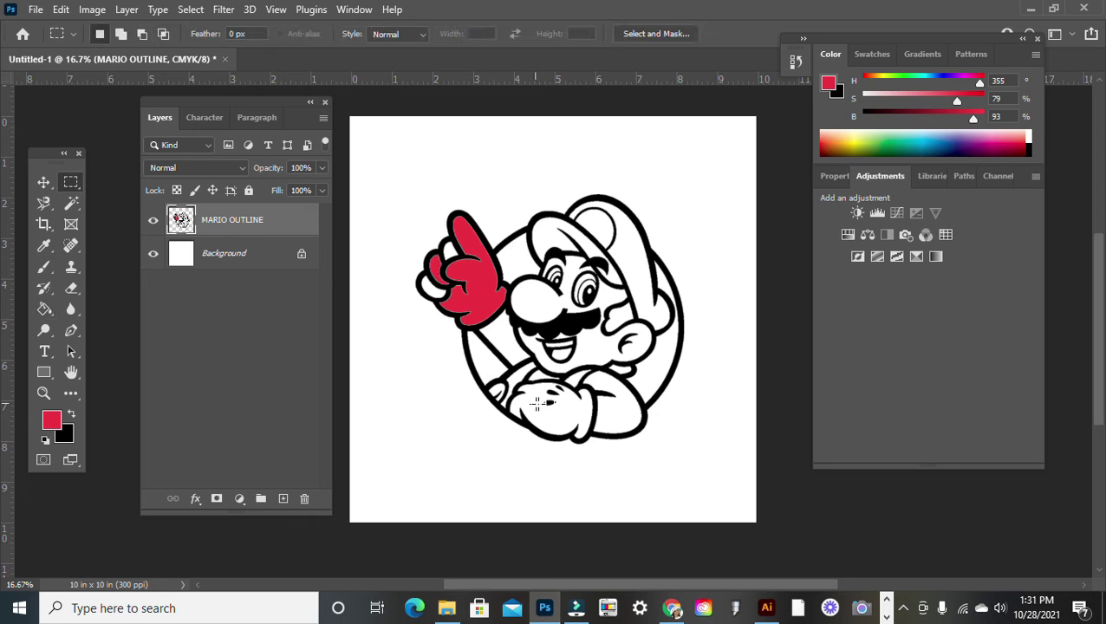
key("w")
left_click(612, 419)
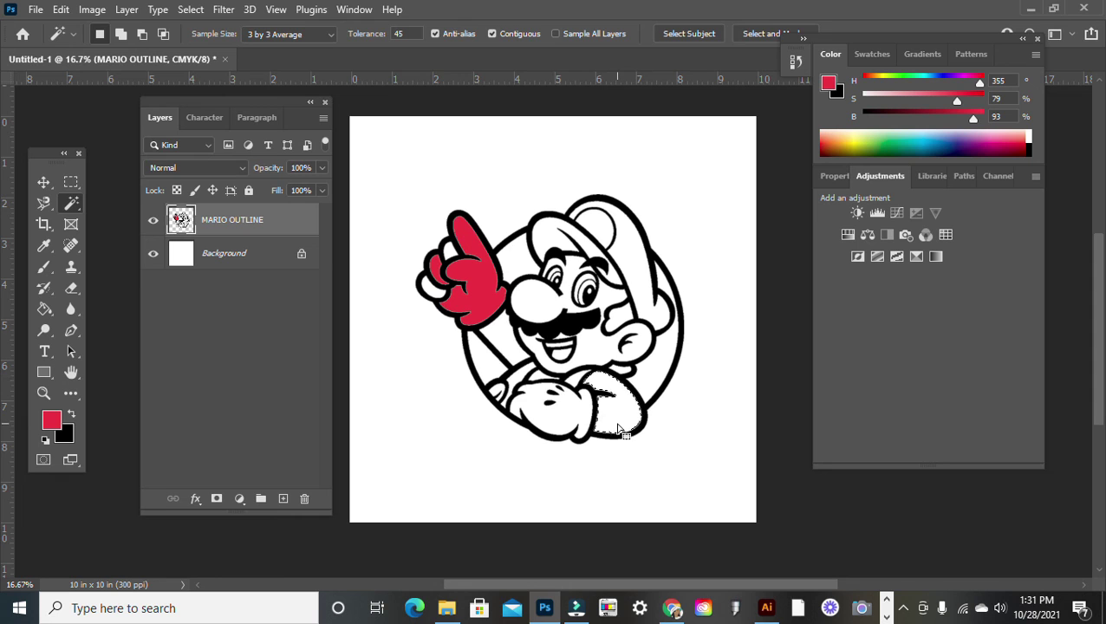
key("g")
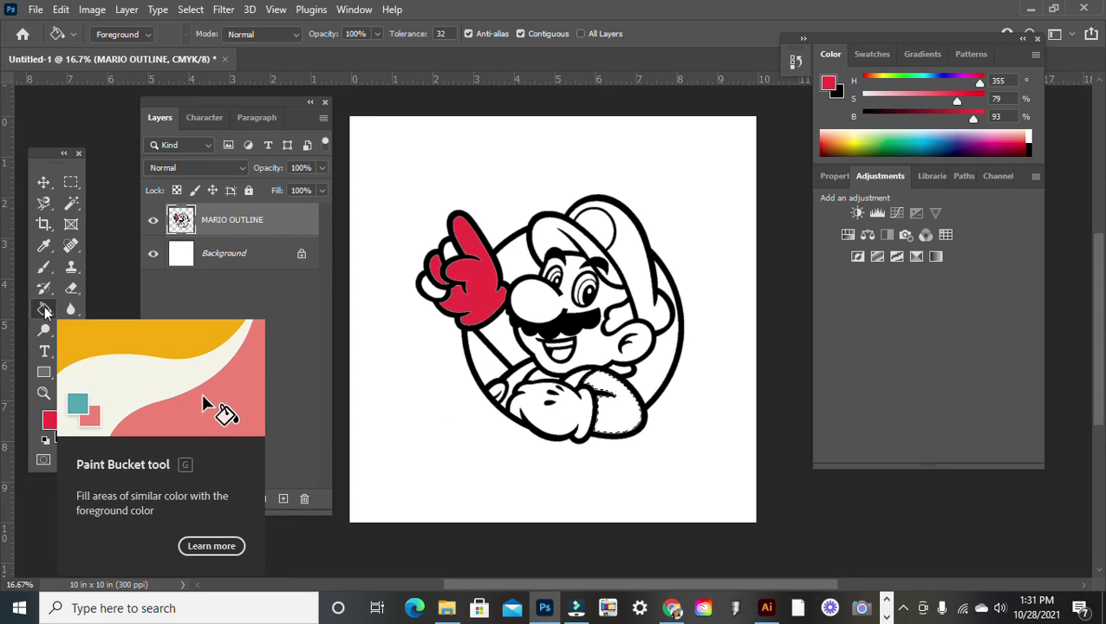
key("shift+g")
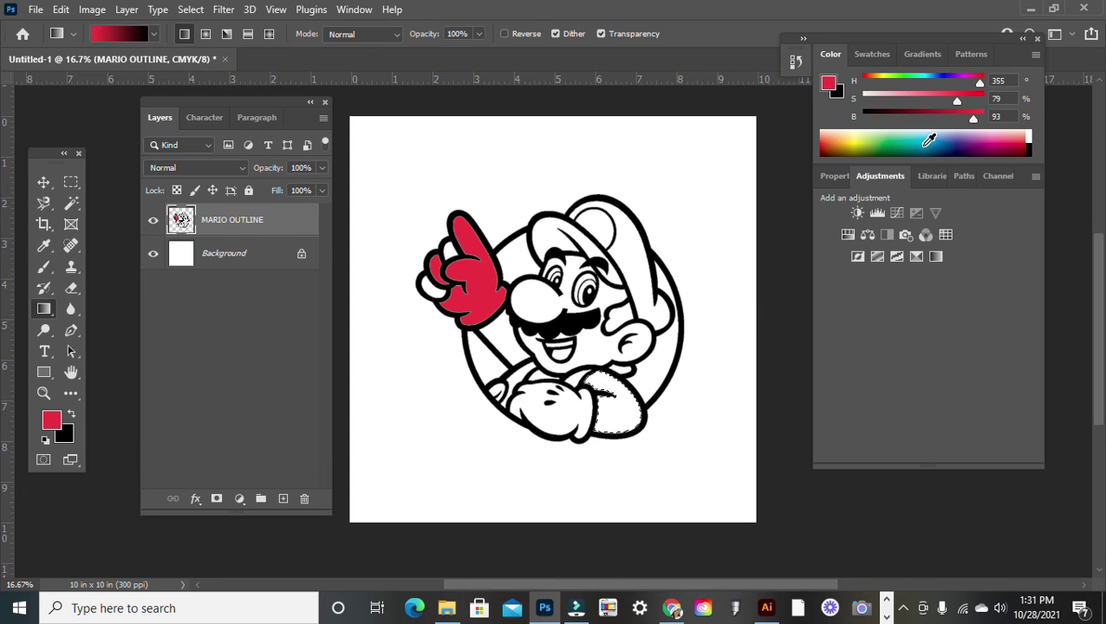
left_click(927, 142)
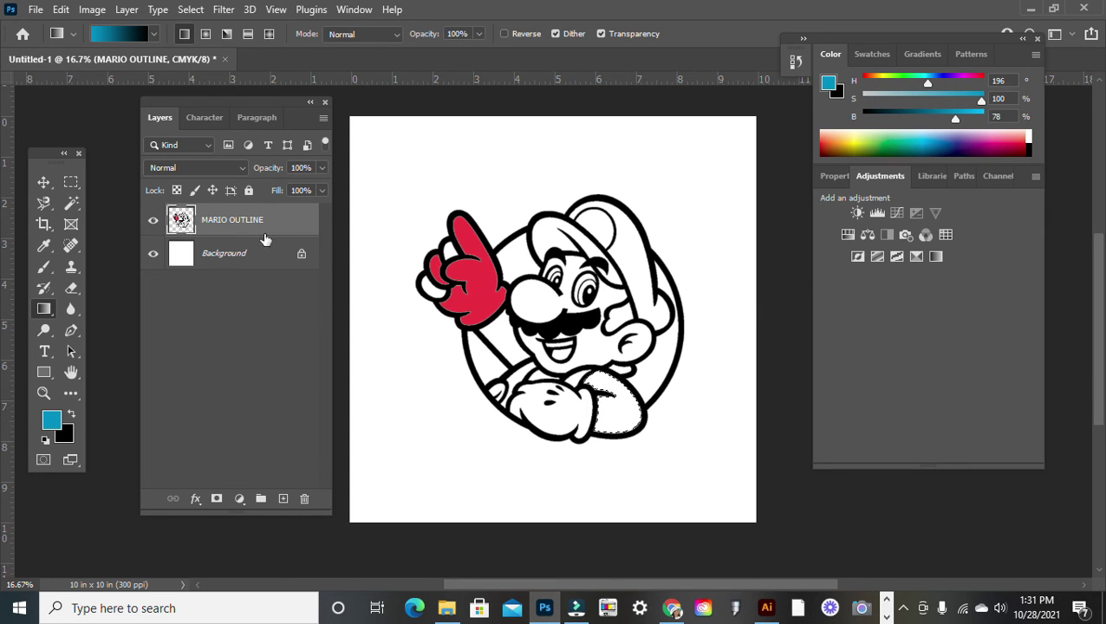
right_click(52, 313)
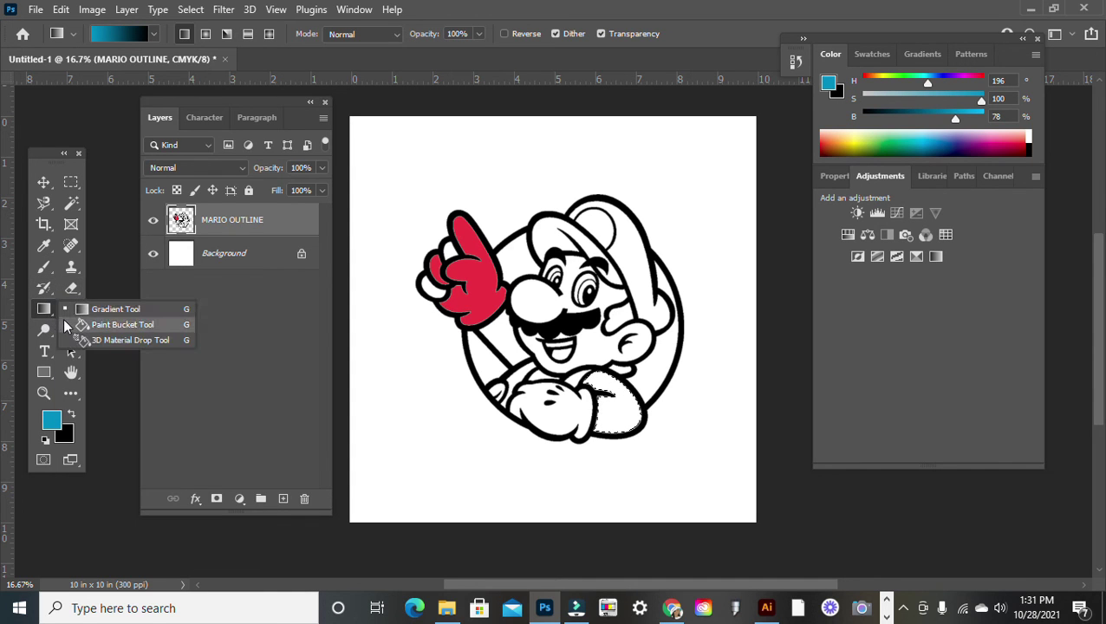
left_click(111, 326)
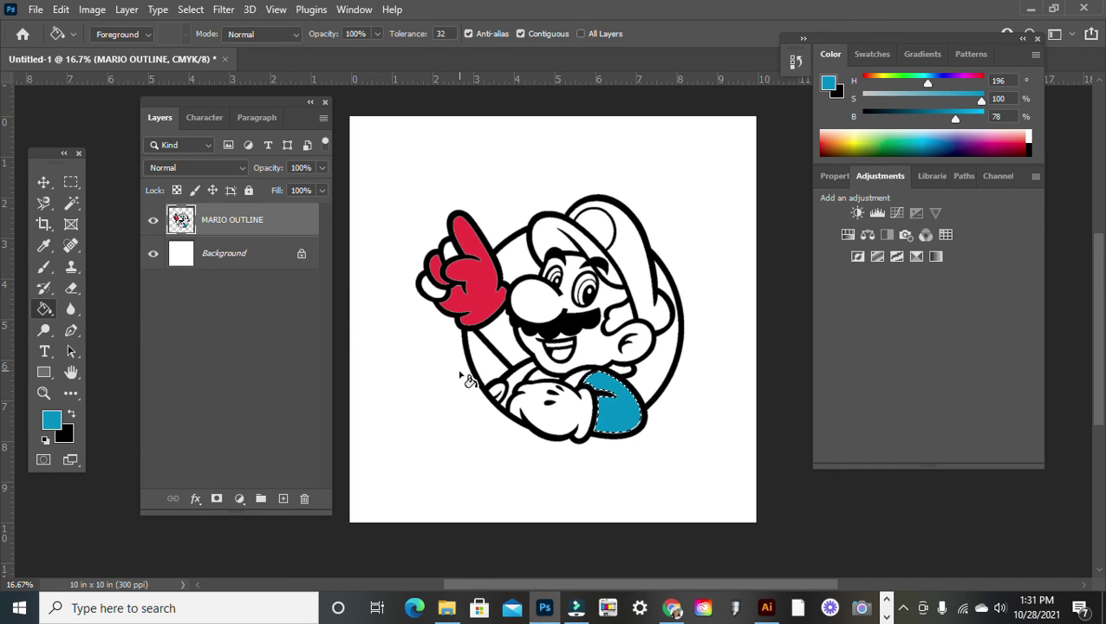
key("m")
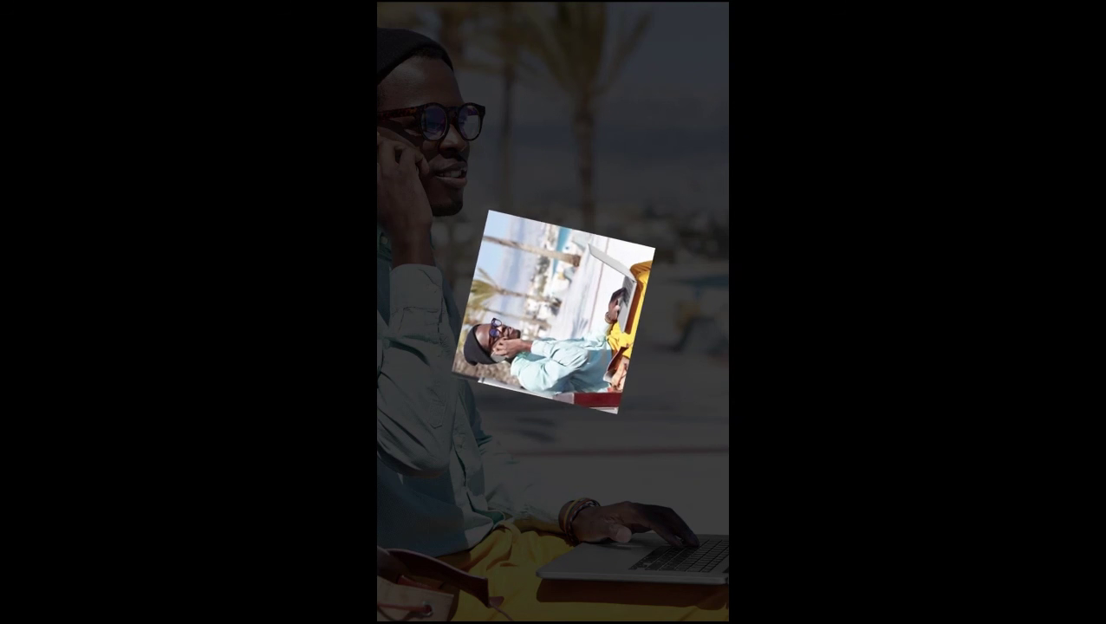